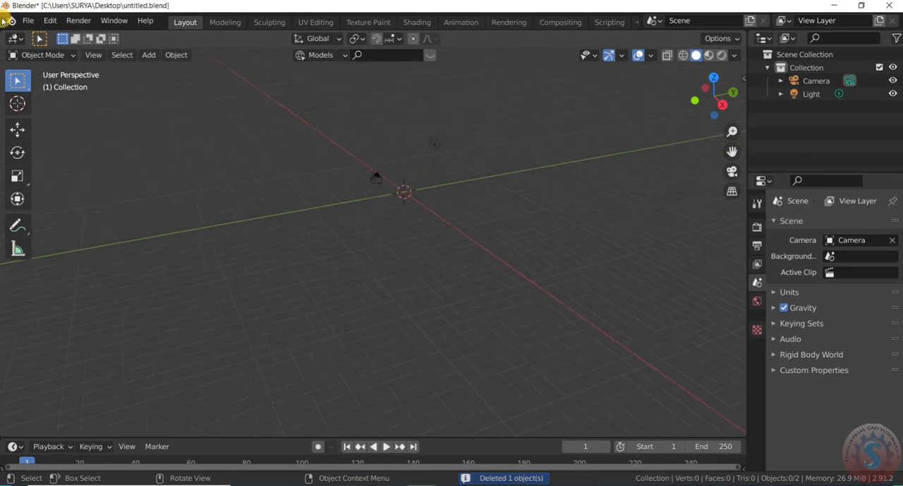
- Save the empty scene to the existing untitled.blend file
{"action": "left_click", "coordinate": [49, 109]}
{"action": "left_click", "coordinate": [28, 21]}
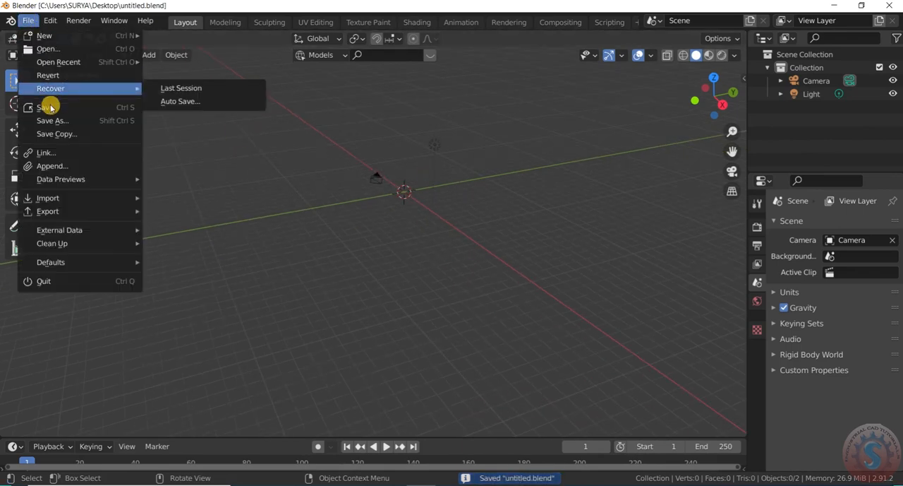
{"action": "left_click", "coordinate": [46, 107]}
{"action": "left_click", "coordinate": [29, 20]}
{"action": "left_click", "coordinate": [52, 110]}
{"action": "left_click", "coordinate": [28, 21]}
{"action": "left_click", "coordinate": [51, 108]}
{"action": "scroll", "coordinate": [378, 254], "scroll_direction": "up", "scroll_amount": 4}
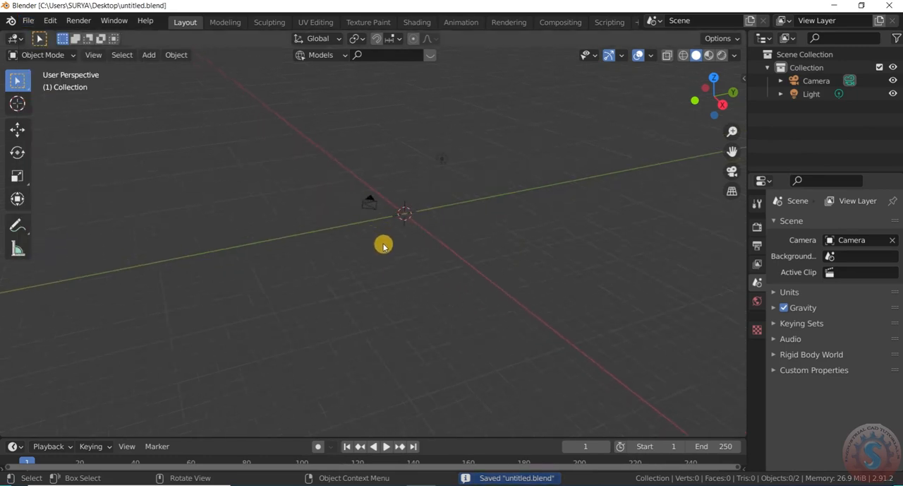
{"action": "left_click", "coordinate": [32, 21]}
{"action": "left_click", "coordinate": [62, 107]}
{"action": "left_click", "coordinate": [28, 20]}
{"action": "left_click", "coordinate": [55, 109]}
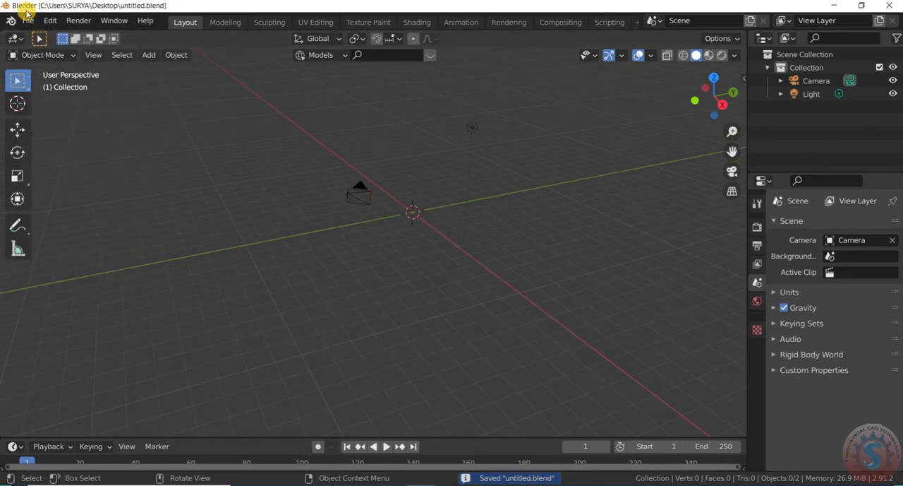
{"action": "left_click", "coordinate": [30, 20]}
{"action": "left_click", "coordinate": [46, 113]}
{"action": "scroll", "coordinate": [444, 264], "scroll_direction": "down", "scroll_amount": 3}
{"action": "scroll", "coordinate": [432, 237], "scroll_direction": "up", "scroll_amount": 3}
{"action": "middle_click_drag", "start_coordinate": [430, 236], "coordinate": [416, 231], "text": "shift"}
{"action": "scroll", "coordinate": [415, 234], "scroll_direction": "up", "scroll_amount": 1}
{"action": "key", "text": "shift+a"}
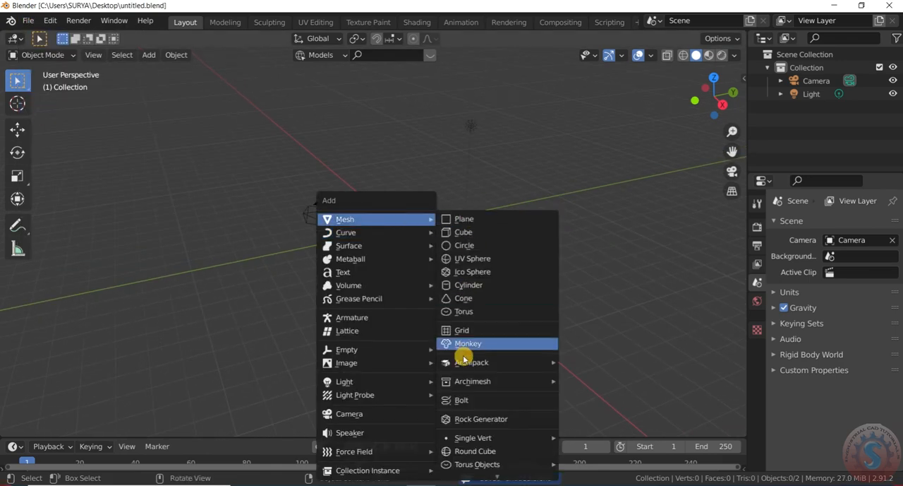
{"action": "key", "text": "Escape"}
- Save untitled.blend again before adding any mesh
{"action": "left_click", "coordinate": [28, 20]}
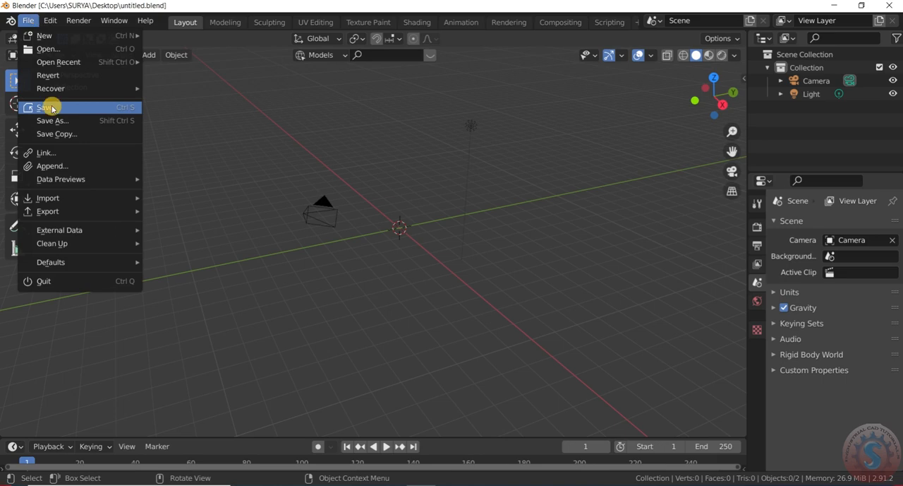
{"action": "left_click", "coordinate": [53, 108]}
{"action": "left_click", "coordinate": [28, 21]}
{"action": "left_click", "coordinate": [53, 109]}
{"action": "left_click", "coordinate": [28, 20]}
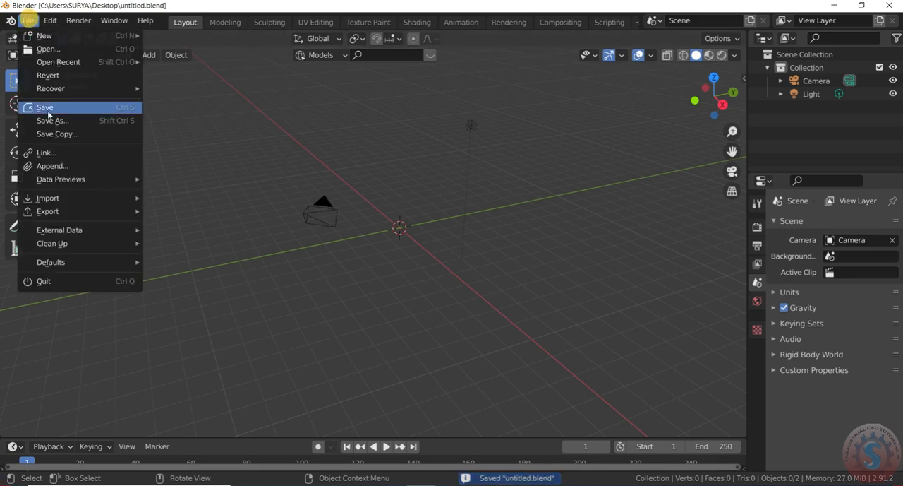
{"action": "left_click", "coordinate": [47, 108]}
{"action": "left_click", "coordinate": [29, 21]}
{"action": "left_click", "coordinate": [51, 107]}
{"action": "scroll", "coordinate": [411, 244], "scroll_direction": "down", "scroll_amount": 4}
{"action": "scroll", "coordinate": [411, 231], "scroll_direction": "up", "scroll_amount": 5}
{"action": "scroll", "coordinate": [411, 230], "scroll_direction": "down", "scroll_amount": 1}
{"action": "middle_click_drag", "start_coordinate": [401, 238], "coordinate": [406, 233], "text": "shift"}
{"action": "key", "text": "shift+a"}
{"action": "mouse_move", "coordinate": [415, 221]}
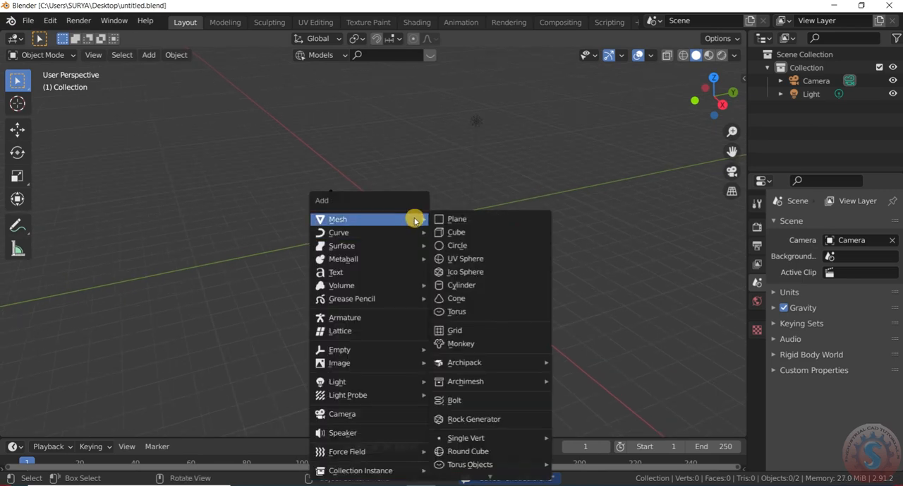
{"action": "key", "text": "shift+a"}
- Save the file and add a cylinder mesh at the world origin
{"action": "left_click", "coordinate": [31, 20]}
{"action": "left_click", "coordinate": [69, 107]}
{"action": "left_click", "coordinate": [27, 21]}
{"action": "left_click", "coordinate": [53, 105]}
{"action": "key", "text": "shift+a"}
{"action": "key", "text": "shift+a"}
{"action": "mouse_move", "coordinate": [323, 107]}
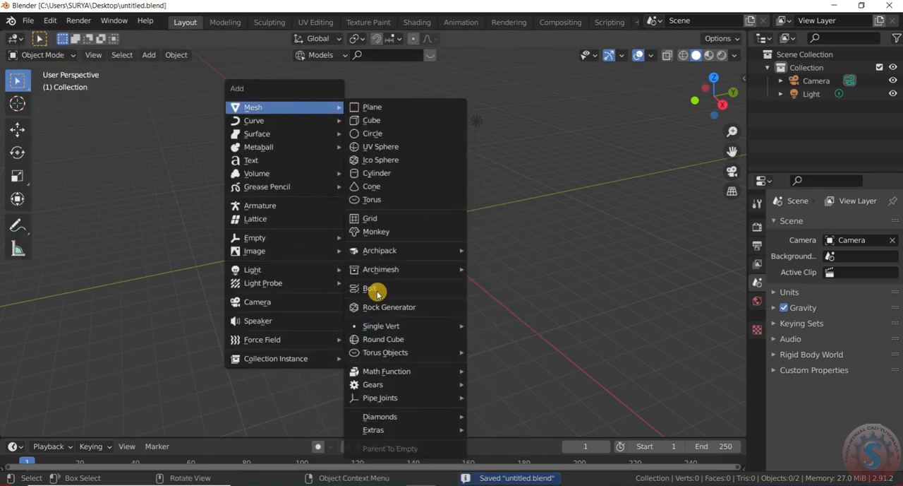
{"action": "left_click", "coordinate": [381, 173]}
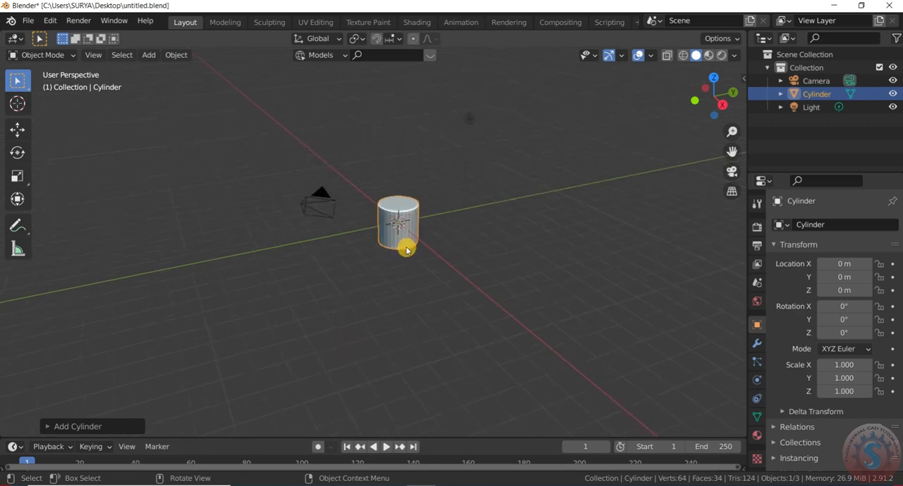
- Move the cylinder up 1 m along the Z axis and deselect it
{"action": "scroll", "coordinate": [407, 250], "scroll_direction": "up", "scroll_amount": 1}
{"action": "type", "text": "gz1"}
{"action": "left_click", "coordinate": [401, 289]}
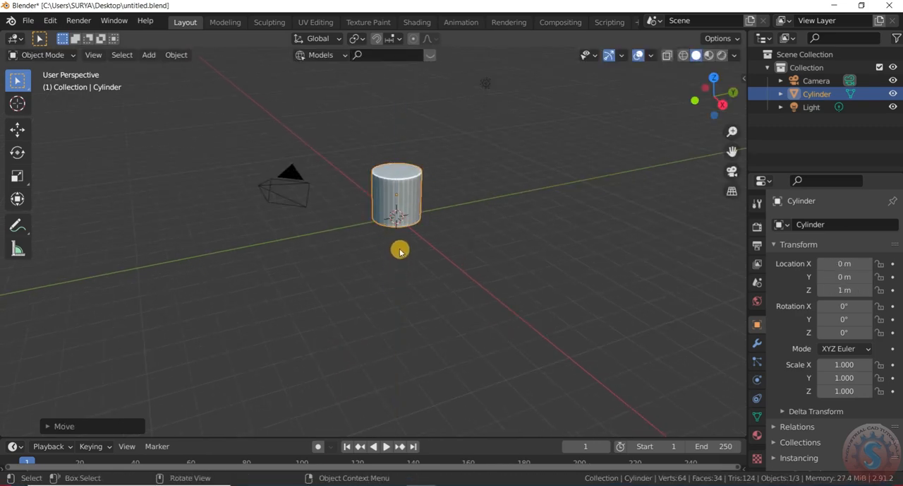
{"action": "left_click", "coordinate": [401, 252]}
- Save the scene containing the raised cylinder
{"action": "scroll", "coordinate": [397, 248], "scroll_direction": "down", "scroll_amount": 3}
{"action": "left_click", "coordinate": [28, 20]}
{"action": "left_click", "coordinate": [36, 107]}
{"action": "scroll", "coordinate": [424, 194], "scroll_direction": "down", "scroll_amount": 3}
{"action": "scroll", "coordinate": [391, 231], "scroll_direction": "up", "scroll_amount": 2}
{"action": "left_click", "coordinate": [29, 21]}
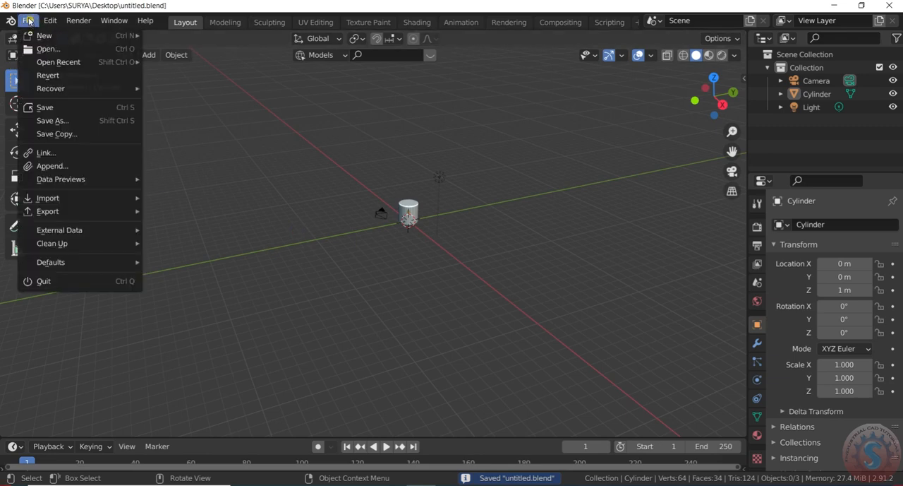
{"action": "left_click", "coordinate": [60, 107]}
- Enter Edit Mode on the cylinder and scale its whole mesh along Z into a tall column
{"action": "scroll", "coordinate": [409, 215], "scroll_direction": "up", "scroll_amount": 4}
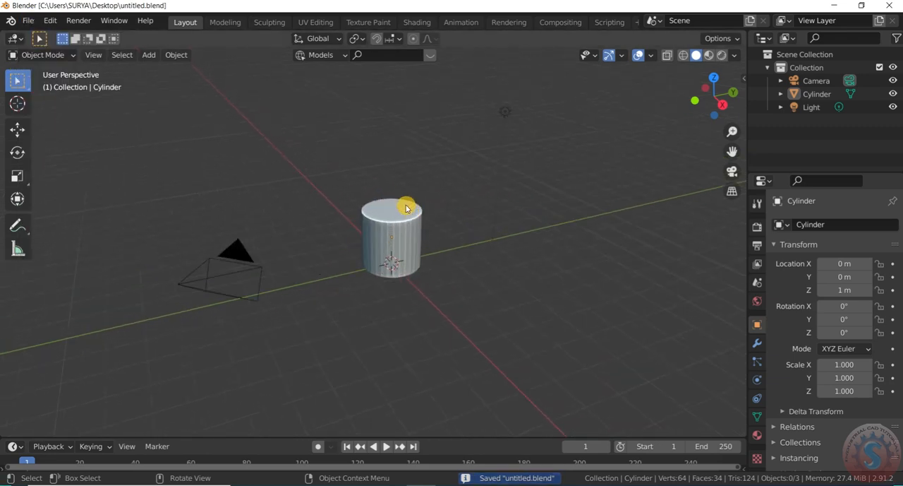
{"action": "scroll", "coordinate": [390, 257], "scroll_direction": "up", "scroll_amount": 2}
{"action": "left_click", "coordinate": [21, 54]}
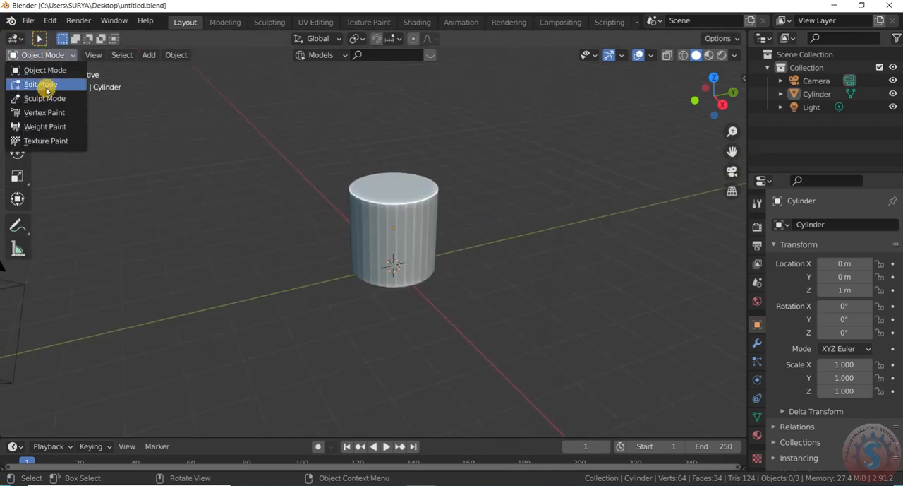
{"action": "left_click", "coordinate": [40, 89]}
{"action": "key", "text": "s"}
{"action": "key", "text": "z"}
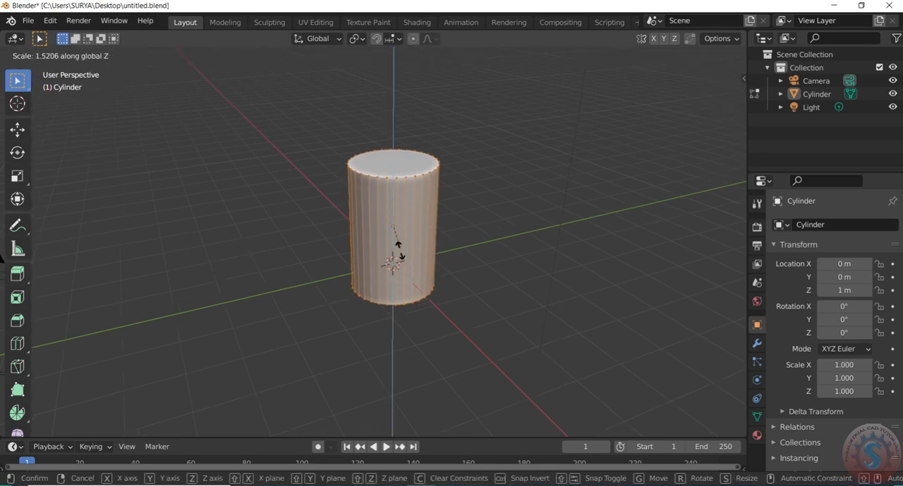
{"action": "left_click", "coordinate": [399, 266]}
{"action": "scroll", "coordinate": [399, 266], "scroll_direction": "down", "scroll_amount": 2}
- Switch to edge selection and try a centred horizontal loop cut around the tall cylinder
{"action": "key", "text": "2"}
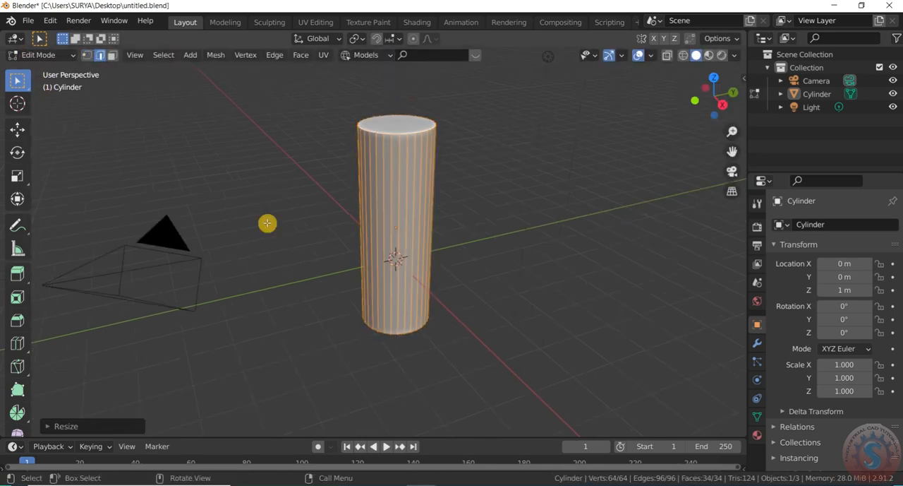
{"action": "key", "text": "ctrl+r"}
{"action": "left_click", "coordinate": [413, 188]}
{"action": "right_click", "coordinate": [417, 151]}
- Start the Shortcut VUr input display and set its dock position to Center
{"action": "left_click", "coordinate": [735, 55]}
{"action": "left_click", "coordinate": [743, 80]}
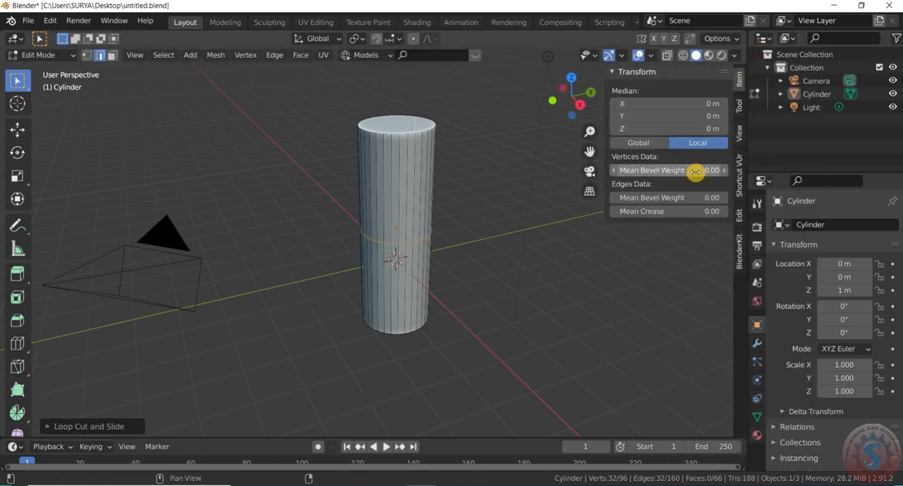
{"action": "left_click", "coordinate": [740, 188]}
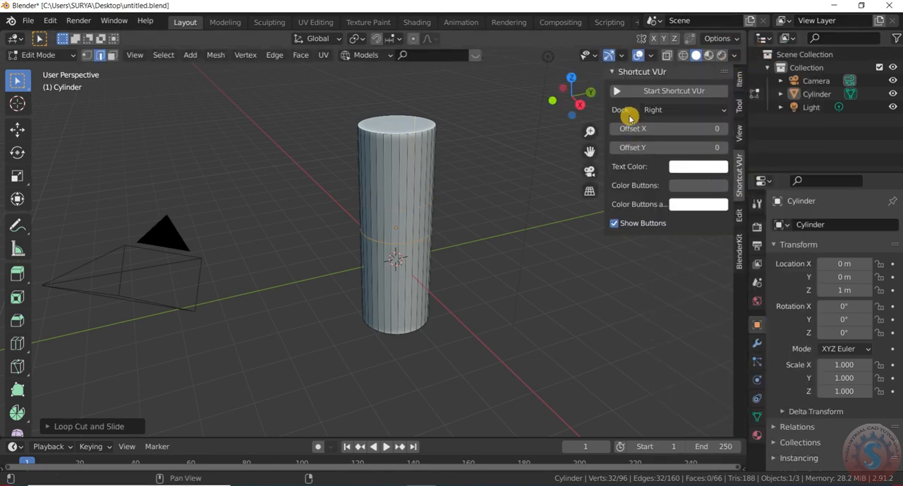
{"action": "left_click", "coordinate": [683, 111]}
{"action": "left_click", "coordinate": [673, 147]}
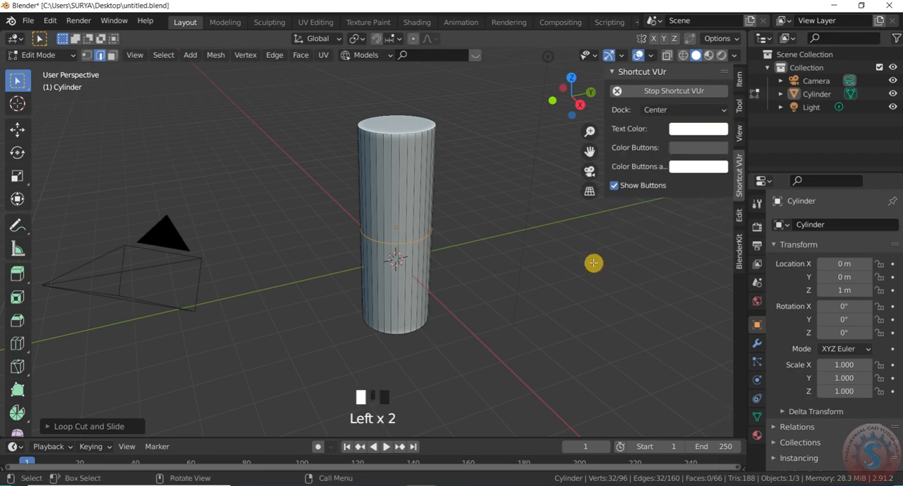
- Undo the centred loop cut on the cylinder
{"action": "scroll", "coordinate": [456, 215], "scroll_direction": "down", "scroll_amount": 3}
{"action": "scroll", "coordinate": [457, 215], "scroll_direction": "up", "scroll_amount": 2}
{"action": "key", "text": "ctrl+z"}
{"action": "key", "text": "ctrl+z"}
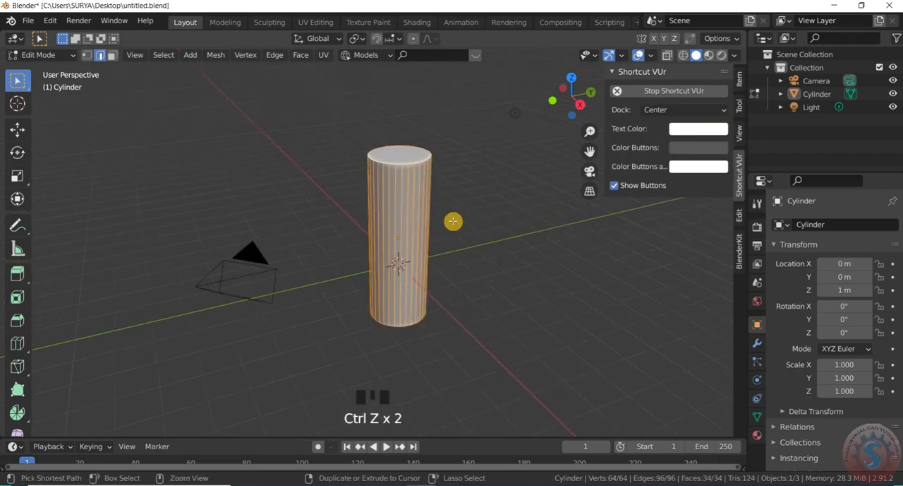
- Try the centred loop cut once more and undo it, hiding the viewport sidebar
{"action": "key", "text": "ctrl+r"}
{"action": "left_click", "coordinate": [402, 212]}
{"action": "right_click", "coordinate": [398, 159]}
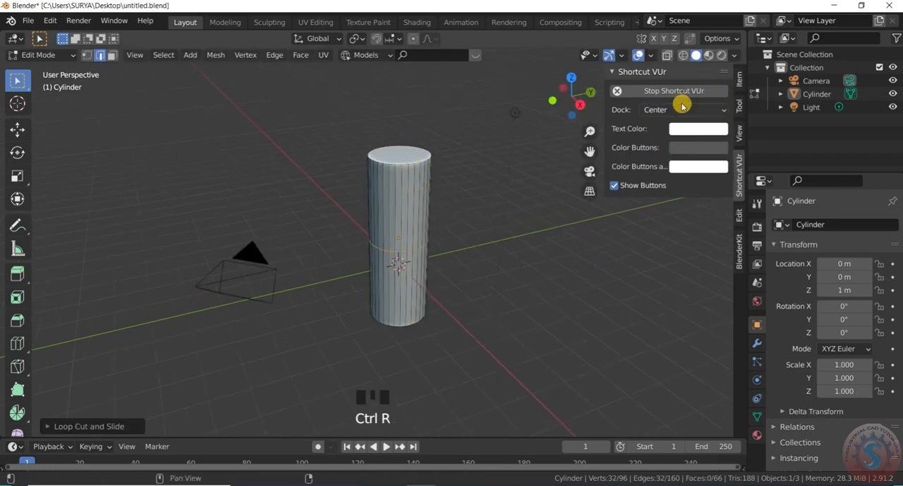
{"action": "key", "text": "n"}
{"action": "key", "text": "ctrl+z"}
- Add a single loop cut slid close to the cylinder's upper end and scale it inward into a narrow neck
{"action": "key", "text": "ctrl+r"}
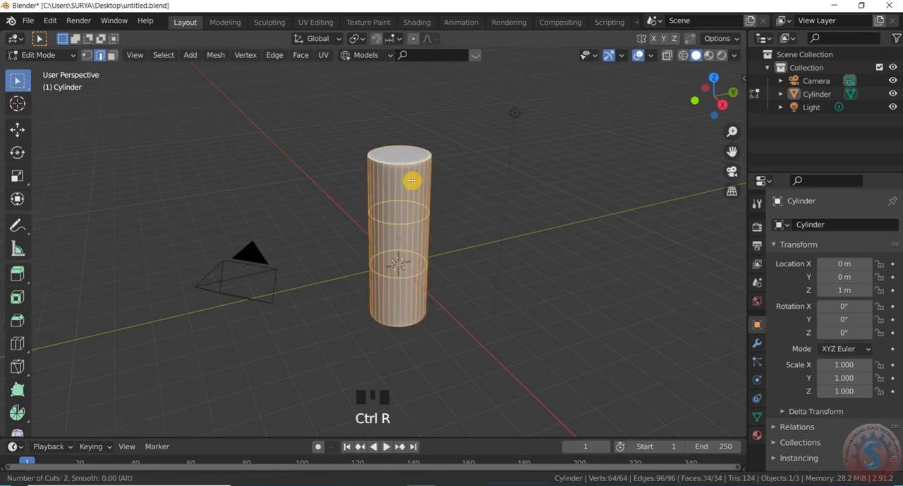
{"action": "left_click", "coordinate": [416, 226]}
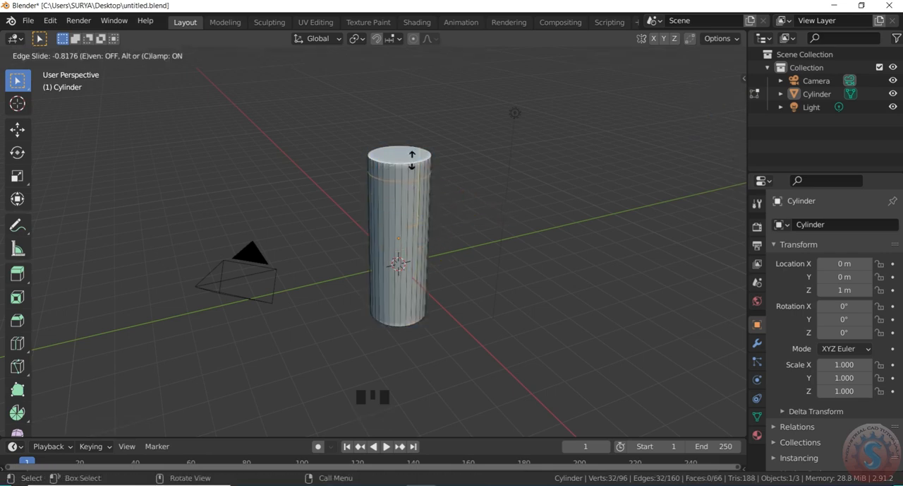
{"action": "left_click", "coordinate": [428, 210]}
{"action": "scroll", "coordinate": [428, 209], "scroll_direction": "up", "scroll_amount": 2}
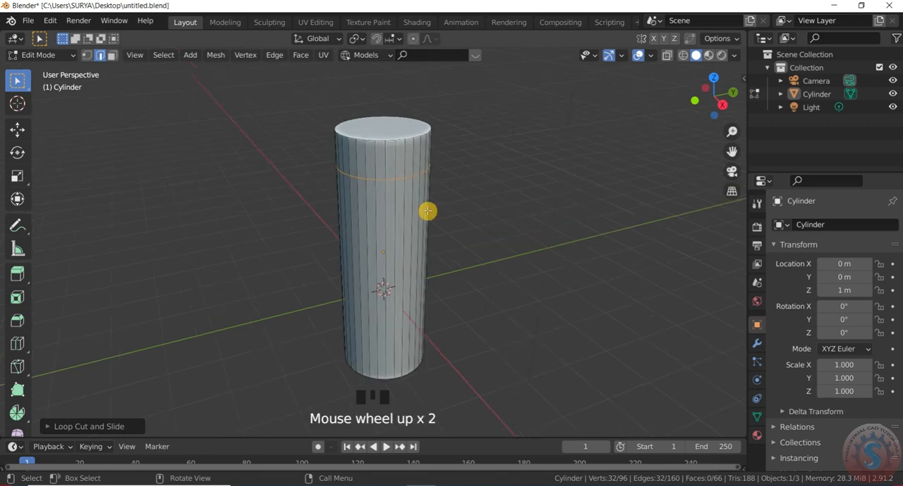
{"action": "key", "text": "s"}
{"action": "left_click", "coordinate": [387, 187]}
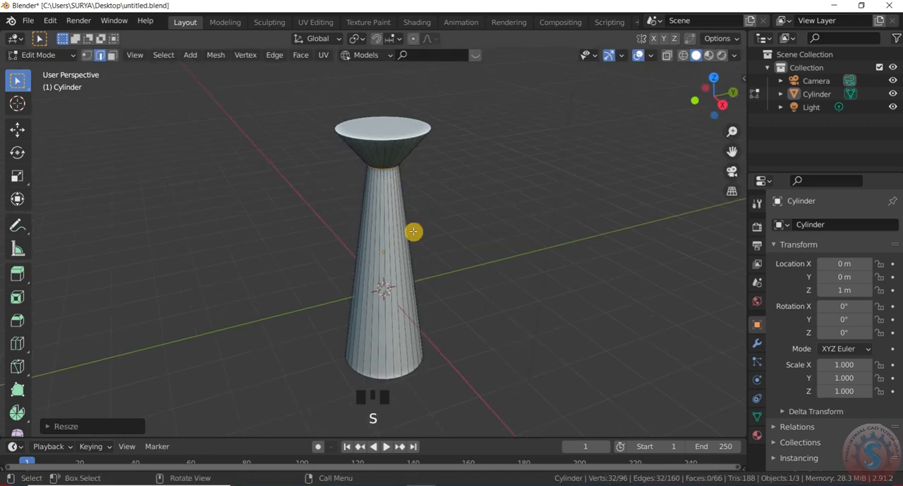
- Add a loop cut near the cylinder's lower end, scaling it inward to form a flared base, and save the file
{"action": "key", "text": "ctrl+r"}
{"action": "left_click", "coordinate": [405, 244]}
{"action": "left_click", "coordinate": [403, 310]}
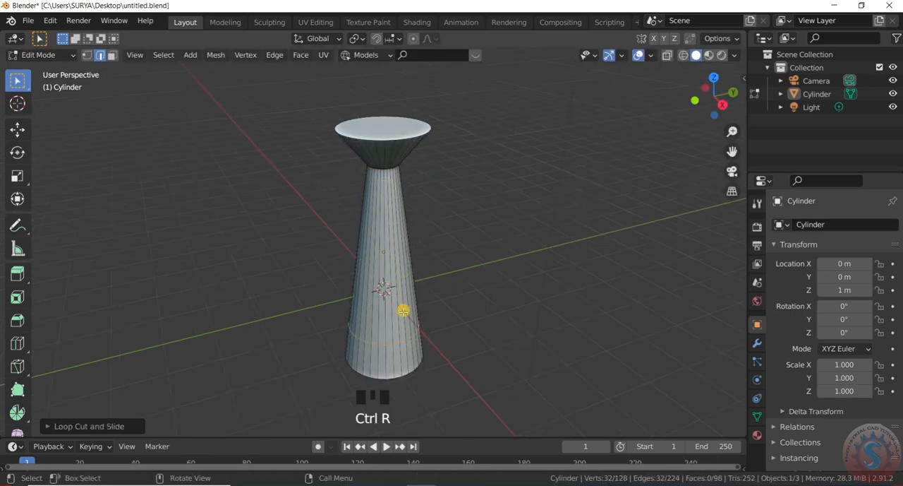
{"action": "key", "text": "ctrl+s"}
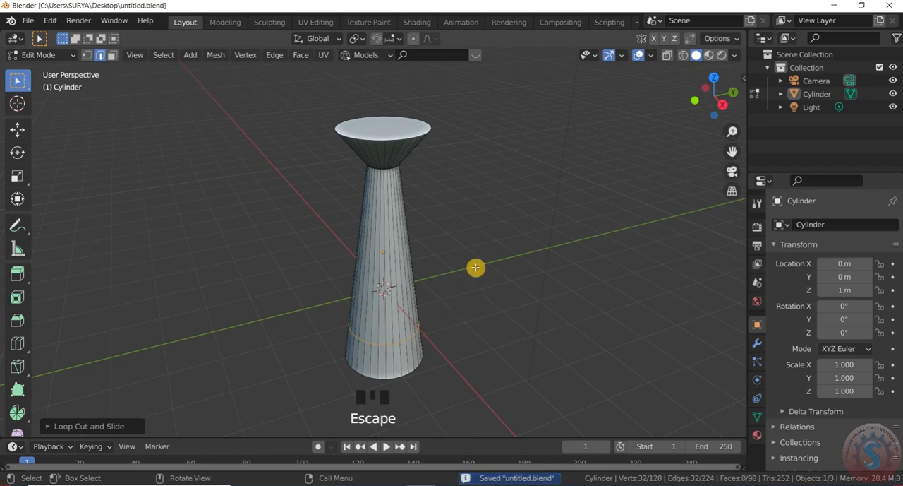
{"action": "key", "text": "s"}
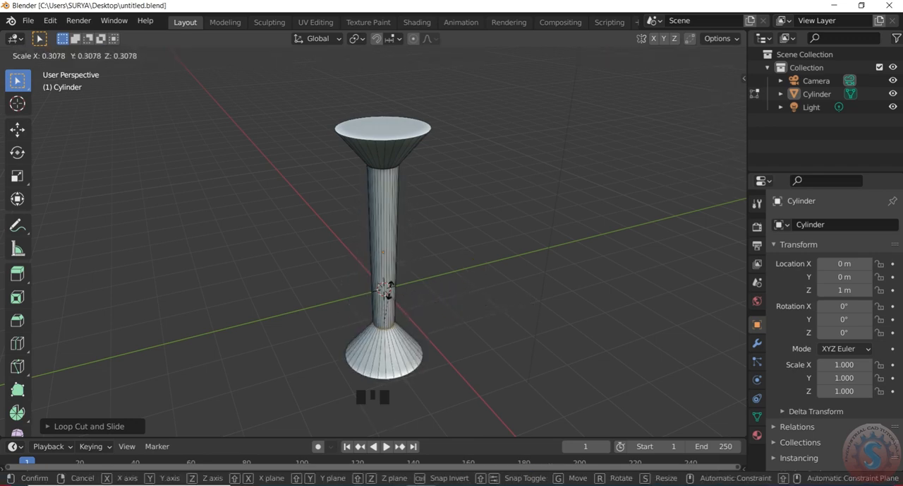
{"action": "left_click", "coordinate": [398, 309]}
{"action": "left_click", "coordinate": [480, 226]}
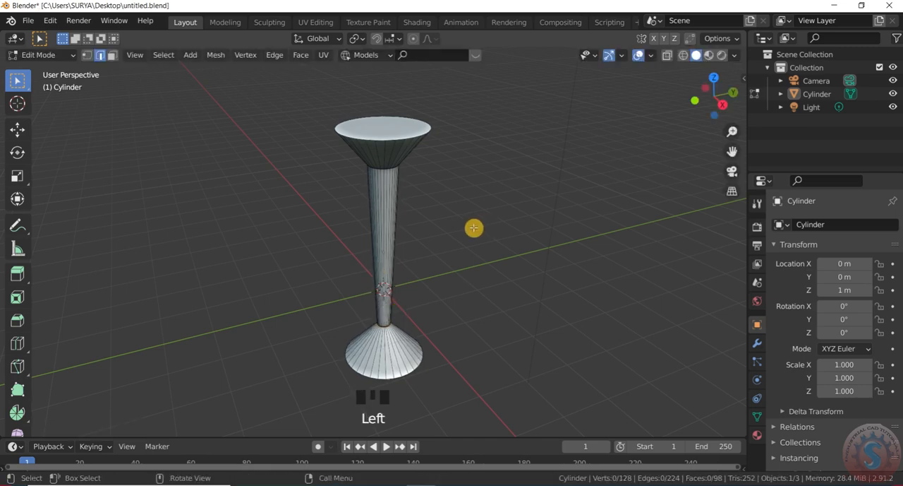
- Return to Object Mode and move the flared cylinder up 2 m along the Z axis
{"action": "left_click", "coordinate": [41, 55]}
{"action": "left_click", "coordinate": [44, 70]}
{"action": "left_click", "coordinate": [178, 121]}
{"action": "scroll", "coordinate": [409, 161], "scroll_direction": "down", "scroll_amount": 3}
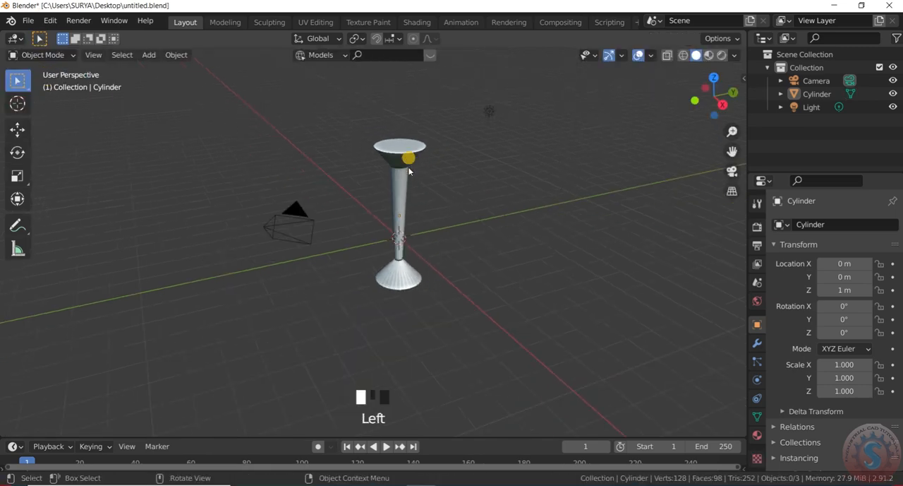
{"action": "left_click", "coordinate": [407, 169]}
{"action": "key", "text": "g"}
{"action": "key", "text": "z"}
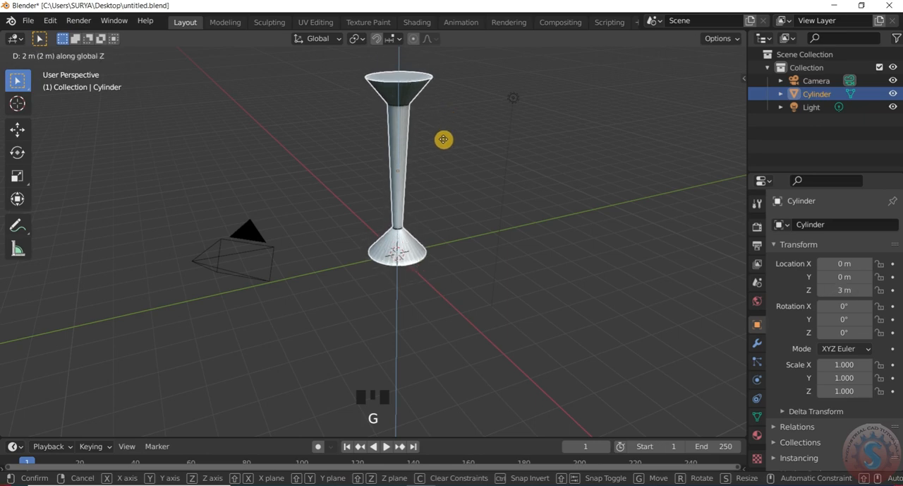
{"action": "left_click", "coordinate": [443, 139]}
- Add a Subdivision Surface modifier to the cylinder with viewport and render levels both set to 4
{"action": "scroll", "coordinate": [570, 224], "scroll_direction": "up", "scroll_amount": 2}
{"action": "left_click", "coordinate": [758, 343]}
{"action": "left_click", "coordinate": [801, 225]}
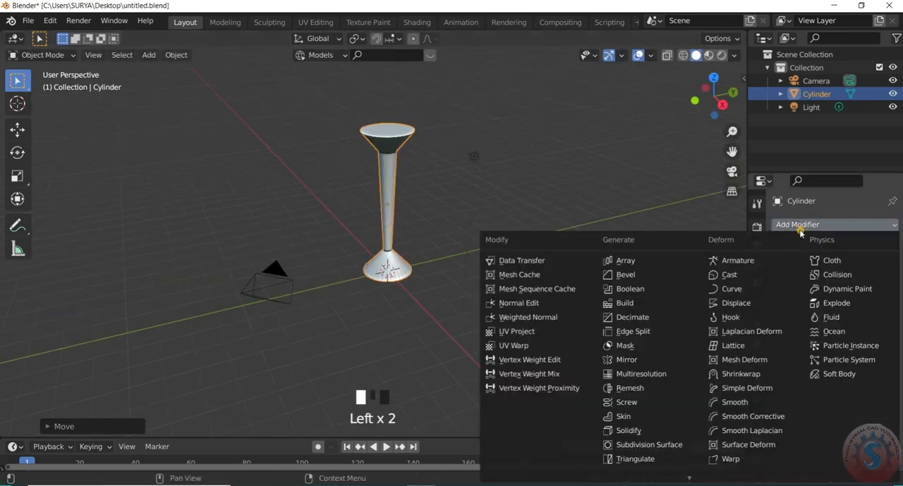
{"action": "left_click", "coordinate": [664, 443]}
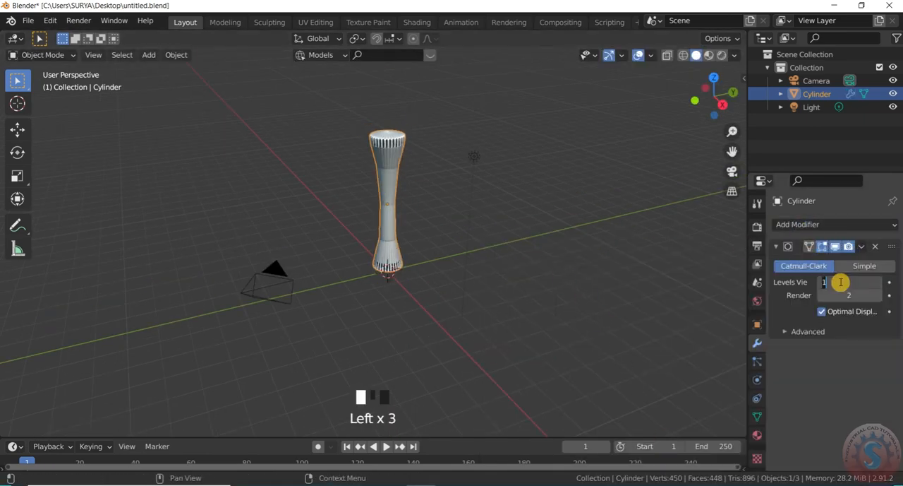
{"action": "left_click", "coordinate": [761, 286]}
{"action": "left_click", "coordinate": [720, 290]}
- Enter Edit Mode and delete the cylinder's top cap face
{"action": "left_click", "coordinate": [47, 55]}
{"action": "left_click", "coordinate": [50, 81]}
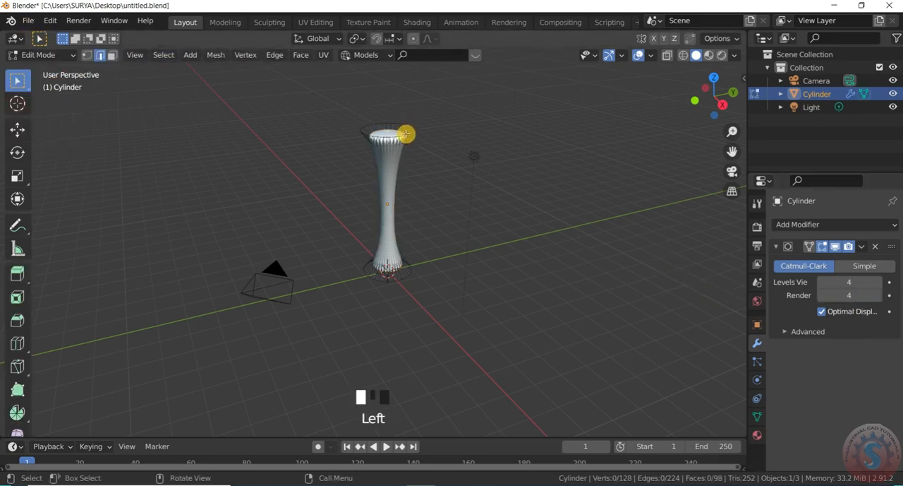
{"action": "scroll", "coordinate": [395, 117], "scroll_direction": "up", "scroll_amount": 4}
{"action": "left_click", "coordinate": [423, 139]}
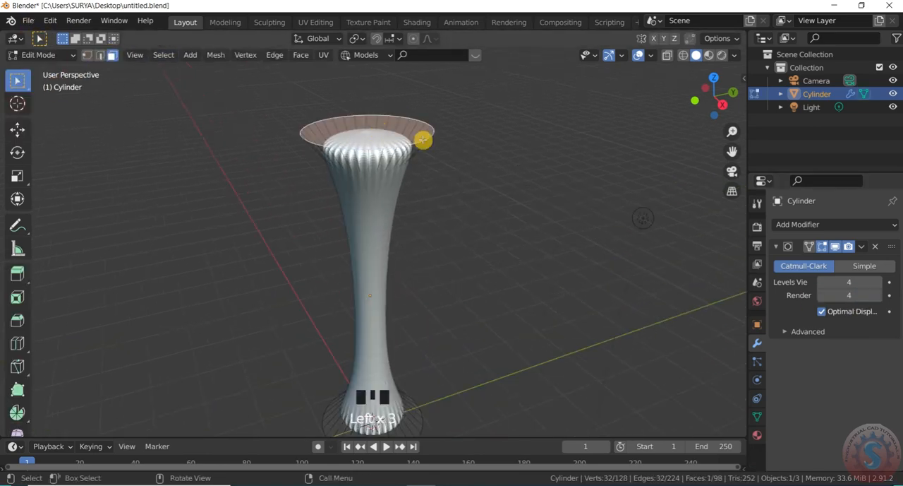
{"action": "key", "text": "x"}
{"action": "left_click", "coordinate": [397, 177]}
- Delete the cylinder's bottom cap face and return to Object Mode
{"action": "scroll", "coordinate": [457, 118], "scroll_direction": "down", "scroll_amount": 3}
{"action": "left_click_drag", "start_coordinate": [718, 110], "coordinate": [704, 21]}
{"action": "scroll", "coordinate": [433, 300], "scroll_direction": "up", "scroll_amount": 1}
{"action": "left_click", "coordinate": [433, 301]}
{"action": "scroll", "coordinate": [434, 303], "scroll_direction": "up", "scroll_amount": 1}
{"action": "key", "text": "x"}
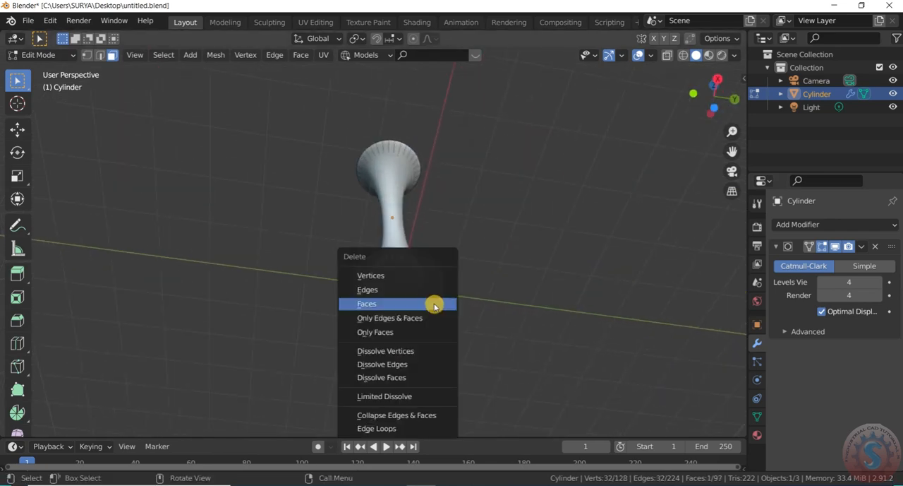
{"action": "left_click", "coordinate": [433, 303]}
{"action": "scroll", "coordinate": [441, 303], "scroll_direction": "down", "scroll_amount": 3}
{"action": "left_click_drag", "start_coordinate": [715, 105], "coordinate": [715, 88]}
{"action": "scroll", "coordinate": [389, 165], "scroll_direction": "down", "scroll_amount": 4}
{"action": "left_click", "coordinate": [39, 55]}
{"action": "left_click", "coordinate": [40, 68]}
- Examine the open-ended column from several angles and distances
{"action": "scroll", "coordinate": [427, 185], "scroll_direction": "up", "scroll_amount": 2}
{"action": "right_click_drag", "start_coordinate": [427, 185], "coordinate": [425, 177]}
{"action": "scroll", "coordinate": [440, 186], "scroll_direction": "down", "scroll_amount": 3}
{"action": "mouse_move", "coordinate": [715, 97]}
{"action": "left_mouse_down"}
{"action": "mouse_move", "coordinate": [709, 79]}
{"action": "mouse_move", "coordinate": [715, 114]}
{"action": "mouse_move", "coordinate": [703, 106]}
{"action": "mouse_move", "coordinate": [715, 129]}
{"action": "mouse_move", "coordinate": [731, 99]}
{"action": "mouse_move", "coordinate": [726, 75]}
{"action": "mouse_move", "coordinate": [728, 85]}
{"action": "mouse_move", "coordinate": [308, 280]}
{"action": "left_mouse_up"}
{"action": "scroll", "coordinate": [403, 219], "scroll_direction": "up", "scroll_amount": 7}
{"action": "scroll", "coordinate": [417, 169], "scroll_direction": "down", "scroll_amount": 5}
{"action": "scroll", "coordinate": [420, 170], "scroll_direction": "up", "scroll_amount": 2}
{"action": "left_click", "coordinate": [438, 221]}
{"action": "scroll", "coordinate": [497, 174], "scroll_direction": "up", "scroll_amount": 3}
{"action": "scroll", "coordinate": [499, 168], "scroll_direction": "down", "scroll_amount": 3}
{"action": "scroll", "coordinate": [713, 96], "scroll_direction": "up", "scroll_amount": 1}
{"action": "scroll", "coordinate": [308, 280], "scroll_direction": "up", "scroll_amount": 3}
- Save the file with both ends of the column opened
{"action": "left_click", "coordinate": [28, 20]}
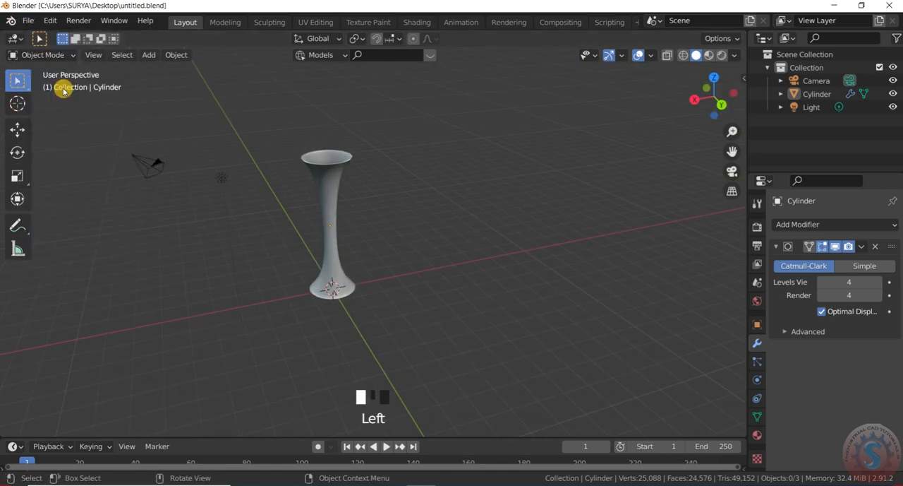
{"action": "left_click", "coordinate": [46, 108]}
{"action": "left_click", "coordinate": [28, 21]}
{"action": "scroll", "coordinate": [462, 215], "scroll_direction": "down", "scroll_amount": 2}
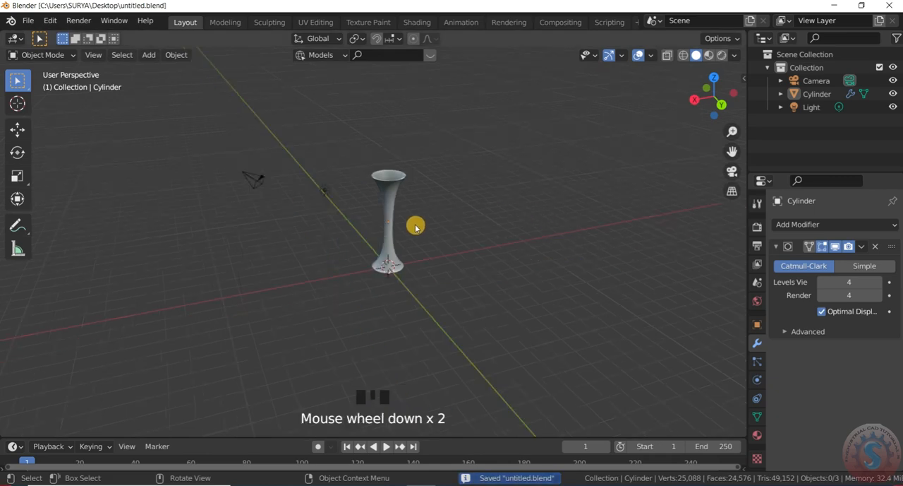
- Enter Edit Mode and add a loop cut around the middle of the column
{"action": "scroll", "coordinate": [662, 108], "scroll_direction": "up", "scroll_amount": 2}
{"action": "mouse_move", "coordinate": [706, 88]}
{"action": "left_mouse_down"}
{"action": "mouse_move", "coordinate": [663, 120]}
{"action": "mouse_move", "coordinate": [730, 67]}
{"action": "mouse_move", "coordinate": [707, 86]}
{"action": "left_mouse_up"}
{"action": "left_click", "coordinate": [43, 55]}
{"action": "left_click", "coordinate": [41, 85]}
{"action": "scroll", "coordinate": [377, 234], "scroll_direction": "up", "scroll_amount": 2}
{"action": "scroll", "coordinate": [381, 236], "scroll_direction": "down", "scroll_amount": 2}
{"action": "key", "text": "ctrl+r"}
{"action": "left_click", "coordinate": [403, 188]}
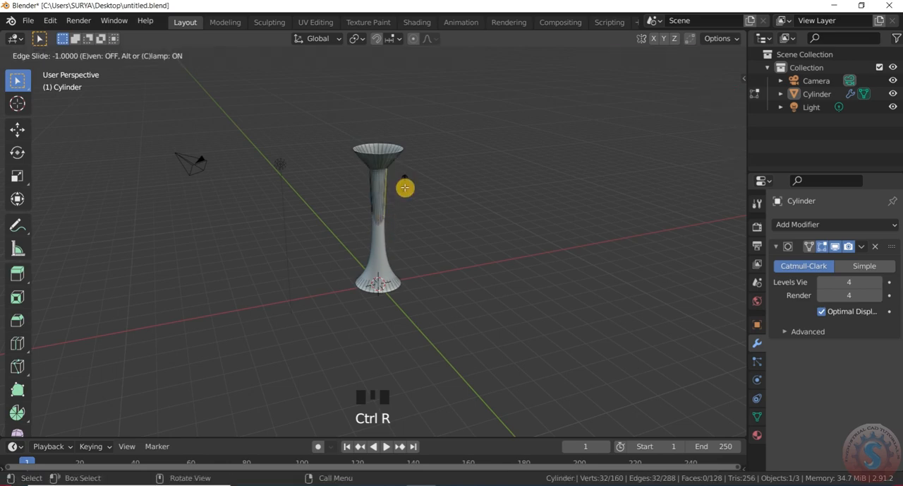
{"action": "left_click", "coordinate": [409, 207]}
- Scale the middle loop outward to form a rounded belly and return to Object Mode
{"action": "key", "text": "s"}
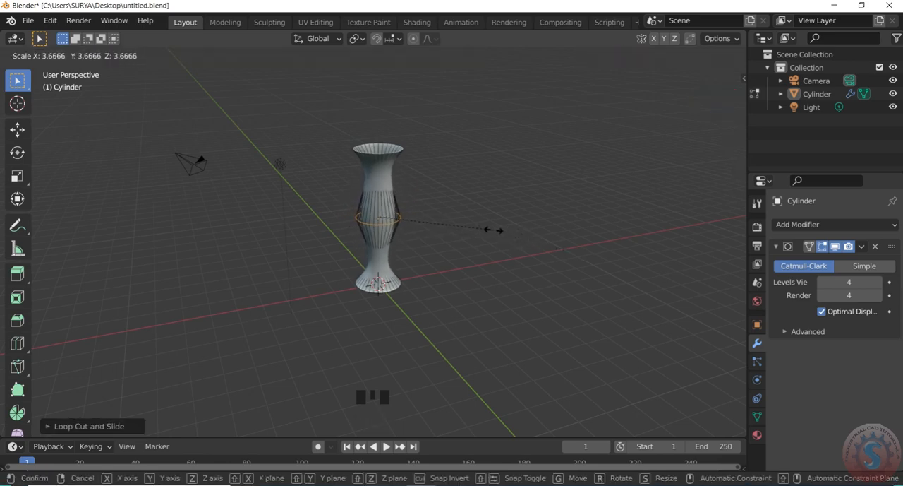
{"action": "left_click", "coordinate": [381, 236]}
{"action": "scroll", "coordinate": [381, 236], "scroll_direction": "up", "scroll_amount": 2}
{"action": "left_click", "coordinate": [43, 54]}
{"action": "left_click", "coordinate": [32, 66]}
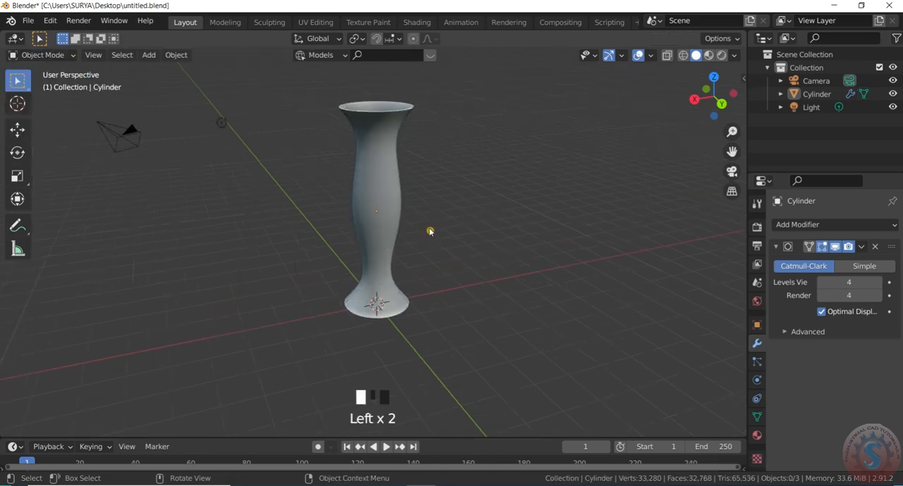
- In Edit Mode, add a loop cut above the belly and scale it to about 1.02
{"action": "left_click", "coordinate": [46, 55]}
{"action": "left_click", "coordinate": [32, 81]}
{"action": "key", "text": "ctrl+r"}
{"action": "left_click", "coordinate": [390, 177]}
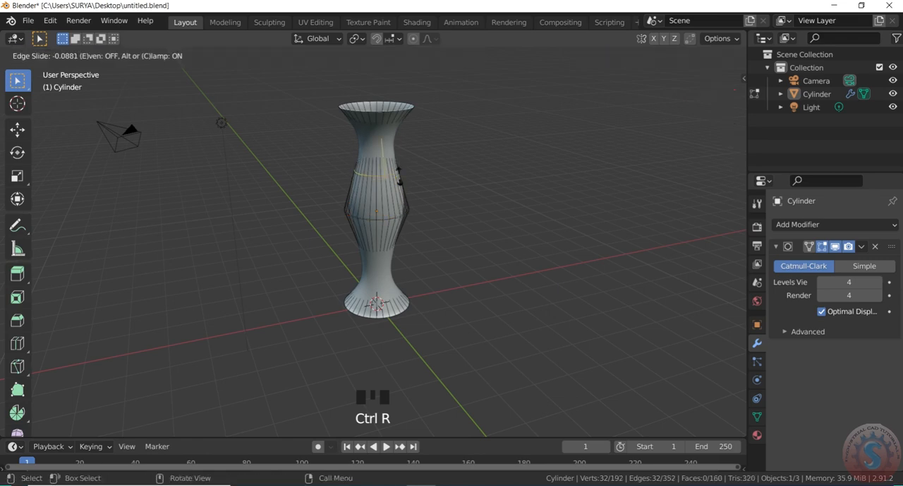
{"action": "left_click", "coordinate": [397, 163]}
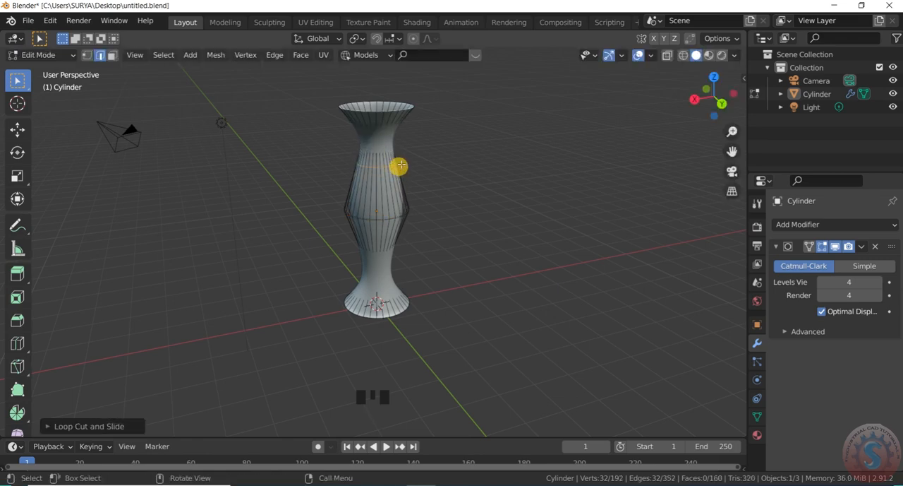
{"action": "scroll", "coordinate": [399, 165], "scroll_direction": "up", "scroll_amount": 2}
{"action": "key", "text": "s"}
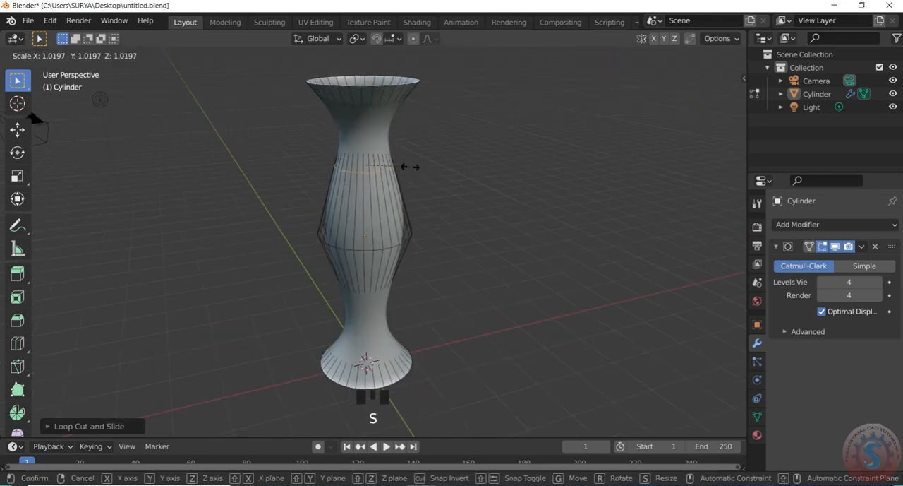
{"action": "left_click", "coordinate": [409, 167]}
- Add a loop cut below the belly, sliding it down toward the lower neck, and return to Object Mode
{"action": "scroll", "coordinate": [403, 272], "scroll_direction": "down", "scroll_amount": 2}
{"action": "scroll", "coordinate": [401, 282], "scroll_direction": "up", "scroll_amount": 2}
{"action": "key", "text": "ctrl+r"}
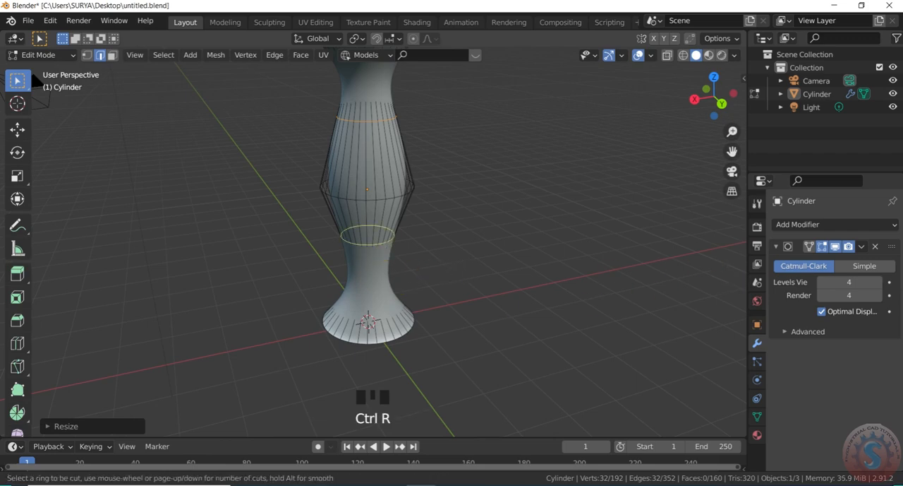
{"action": "left_click", "coordinate": [387, 240]}
{"action": "left_click", "coordinate": [381, 271]}
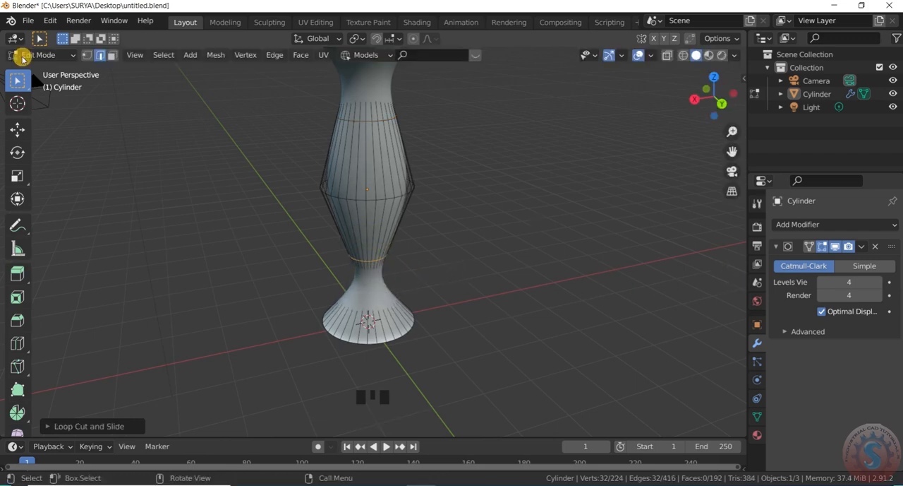
{"action": "left_click", "coordinate": [32, 55]}
{"action": "left_click", "coordinate": [39, 69]}
{"action": "left_click", "coordinate": [537, 177]}
{"action": "scroll", "coordinate": [367, 205], "scroll_direction": "down", "scroll_amount": 5}
{"action": "scroll", "coordinate": [440, 193], "scroll_direction": "up", "scroll_amount": 4}
- In Edit Mode, add a loop cut around the base flare and scale it outward into a bulge
{"action": "left_click", "coordinate": [46, 56]}
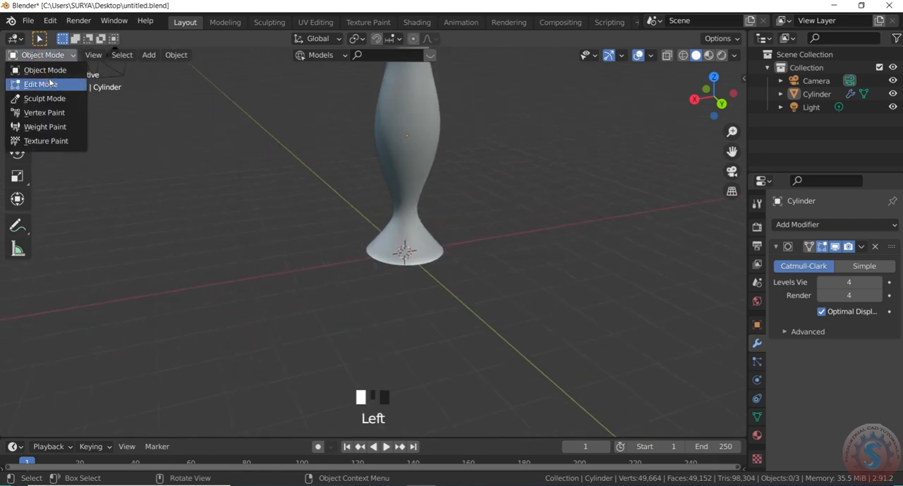
{"action": "left_click", "coordinate": [49, 82]}
{"action": "scroll", "coordinate": [647, 207], "scroll_direction": "up", "scroll_amount": 1}
{"action": "key", "text": "ctrl+r"}
{"action": "left_click", "coordinate": [403, 232]}
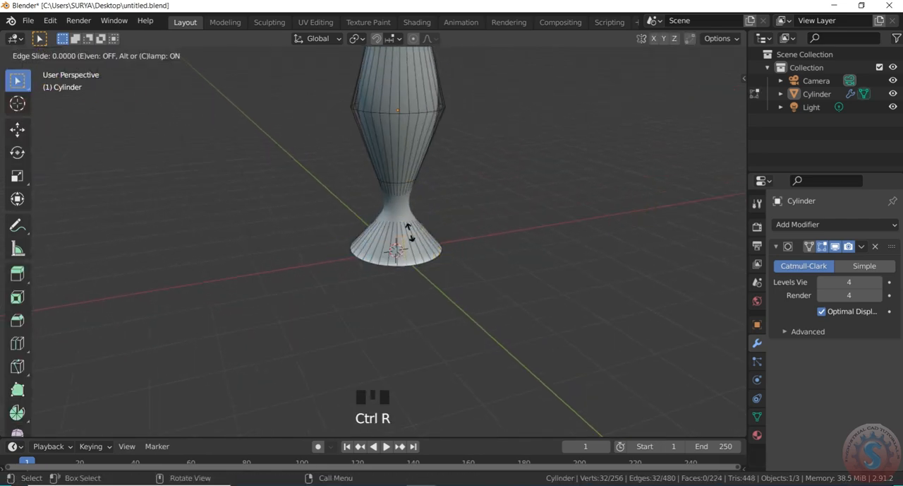
{"action": "left_click", "coordinate": [422, 232]}
{"action": "key", "text": "s"}
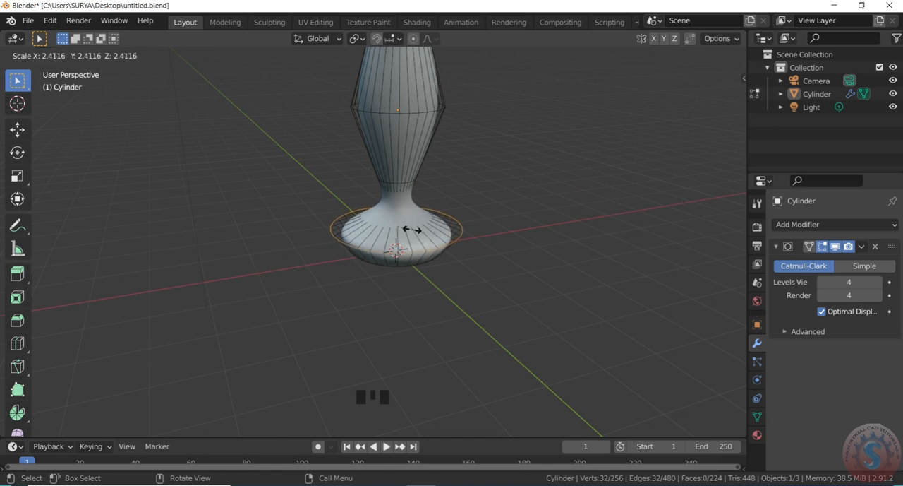
{"action": "right_click", "coordinate": [408, 228]}
{"action": "left_click", "coordinate": [459, 222]}
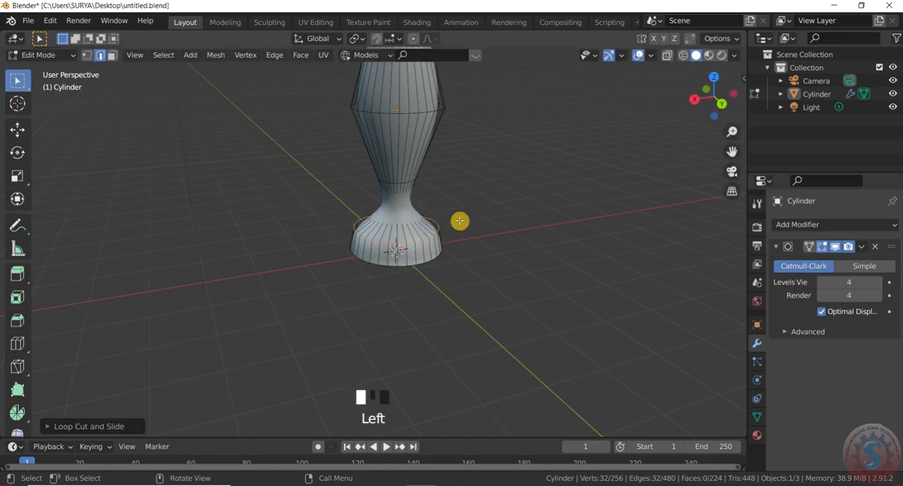
- Add a loop cut between the base bulge and foot, scale it inward to about 0.52, and return to Object Mode
{"action": "scroll", "coordinate": [430, 249], "scroll_direction": "up", "scroll_amount": 1}
{"action": "key", "text": "ctrl+r"}
{"action": "left_click", "coordinate": [427, 253]}
{"action": "left_click", "coordinate": [423, 251]}
{"action": "key", "text": "s"}
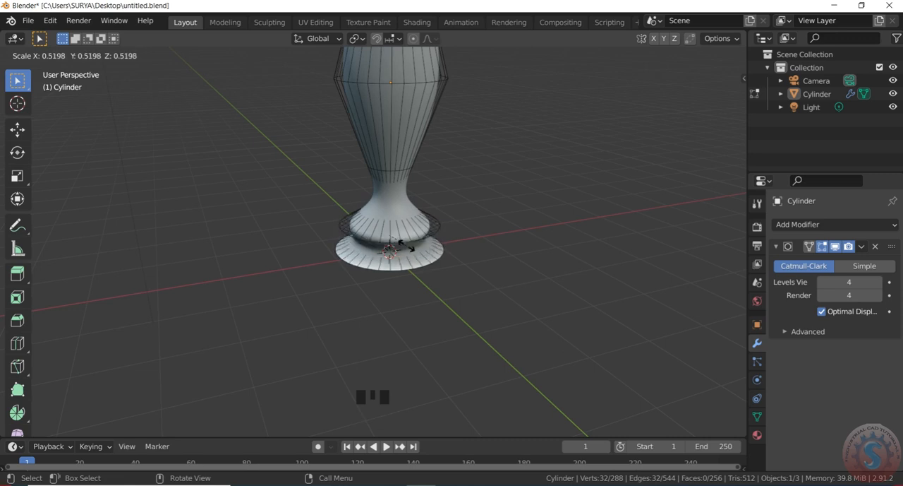
{"action": "left_click", "coordinate": [406, 247]}
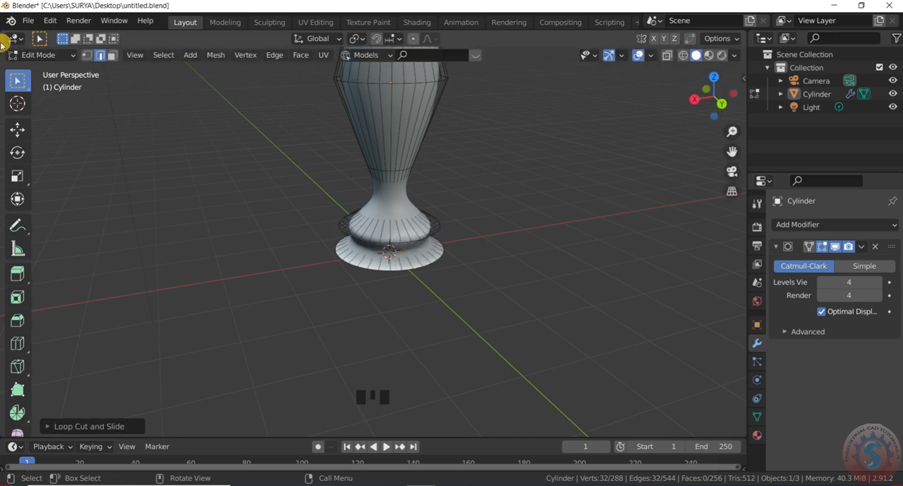
{"action": "left_click", "coordinate": [39, 55]}
{"action": "left_click", "coordinate": [38, 68]}
{"action": "left_click", "coordinate": [295, 185]}
- Save the file with the shaped vase body and base
{"action": "scroll", "coordinate": [381, 219], "scroll_direction": "down", "scroll_amount": 11}
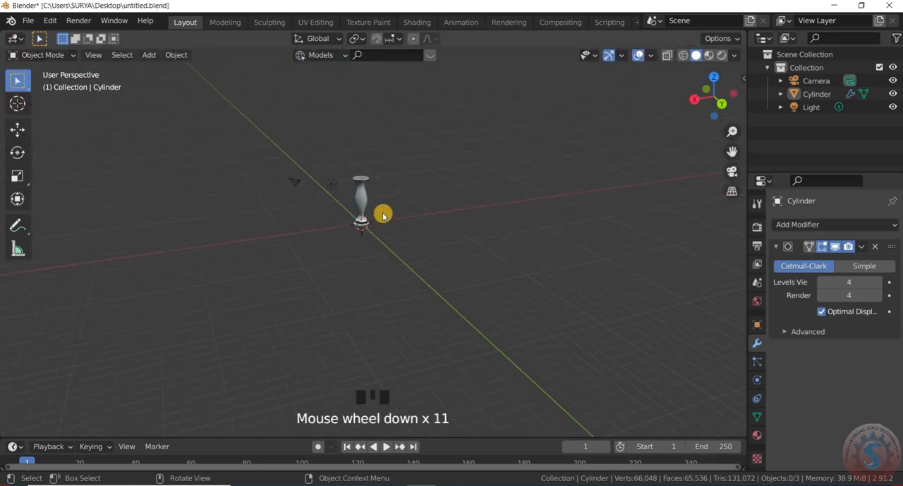
{"action": "scroll", "coordinate": [353, 199], "scroll_direction": "up", "scroll_amount": 7}
{"action": "left_click", "coordinate": [20, 20]}
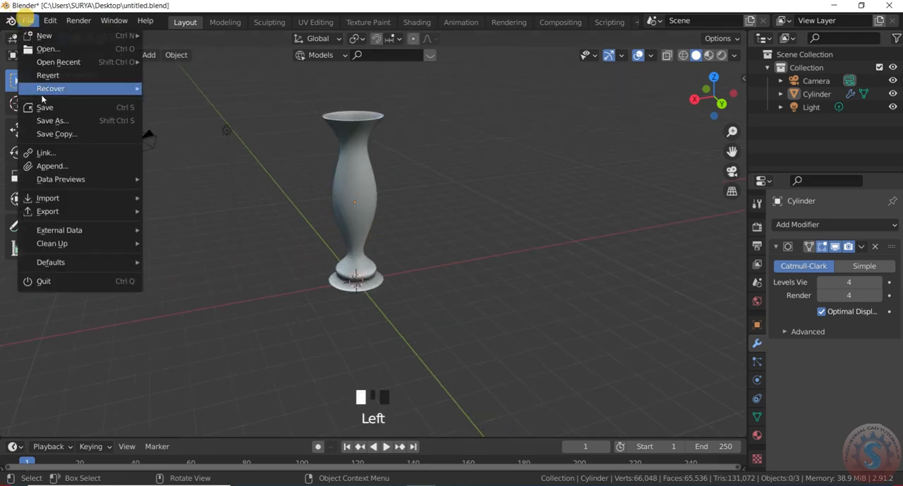
{"action": "left_click", "coordinate": [42, 109]}
{"action": "scroll", "coordinate": [444, 236], "scroll_direction": "down", "scroll_amount": 1}
{"action": "scroll", "coordinate": [391, 168], "scroll_direction": "up", "scroll_amount": 2}
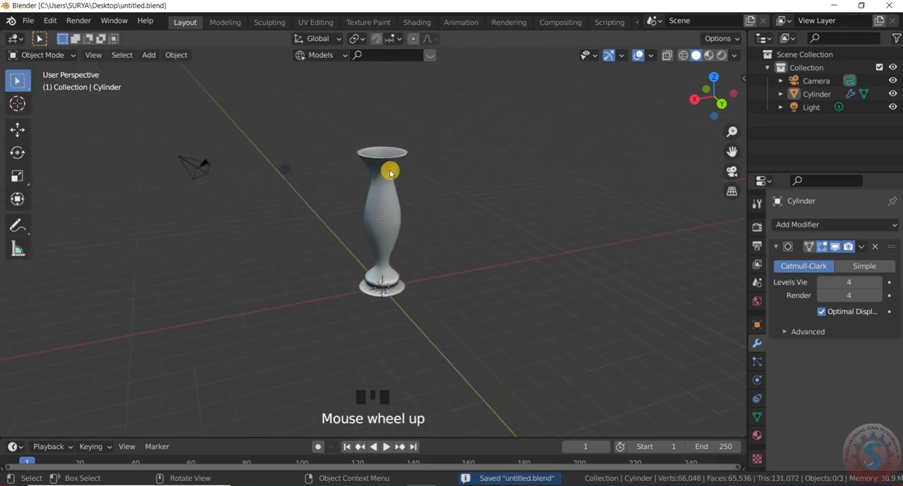
- Enter Edit Mode, add a loop cut just below the vase's rim and try scaling it outward
{"action": "left_click", "coordinate": [37, 55]}
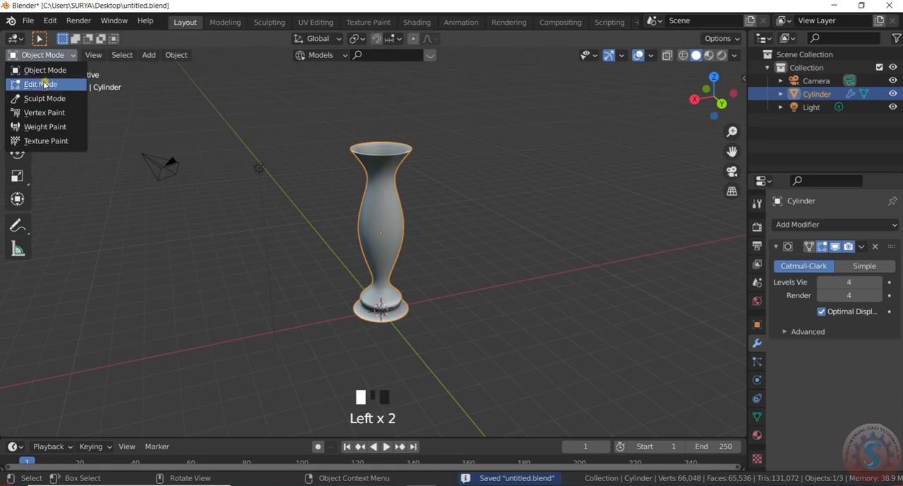
{"action": "left_click", "coordinate": [44, 84]}
{"action": "key", "text": "ctrl+r"}
{"action": "left_click", "coordinate": [398, 164]}
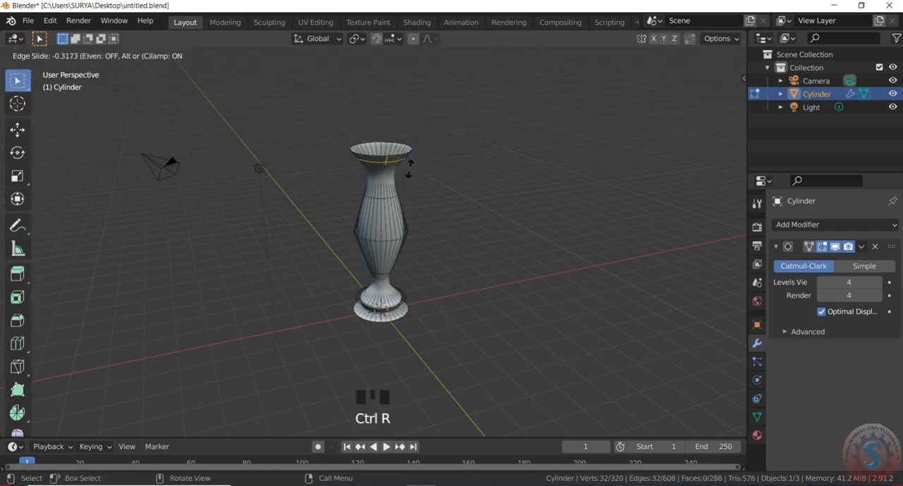
{"action": "left_click", "coordinate": [408, 167]}
{"action": "key", "text": "s"}
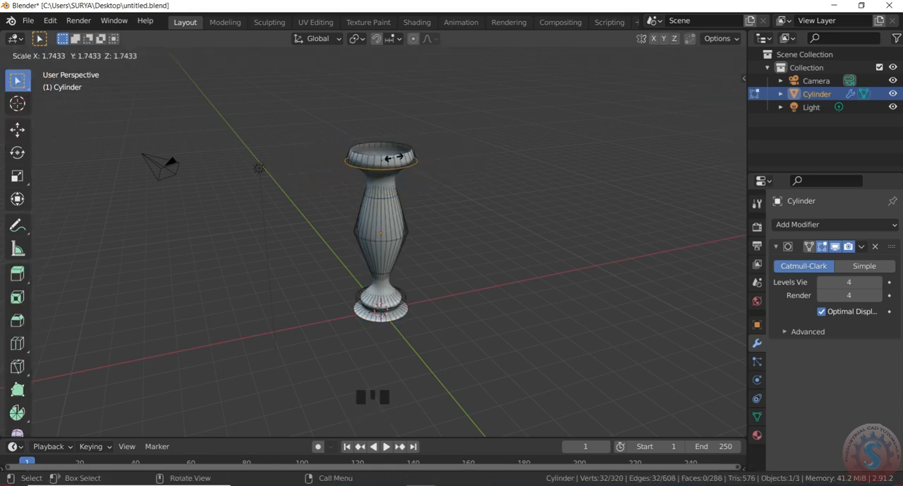
{"action": "right_click", "coordinate": [409, 170]}
- Try extruding and scaling the edge loop below the rim, and undo the extrusion
{"action": "scroll", "coordinate": [405, 157], "scroll_direction": "up", "scroll_amount": 3}
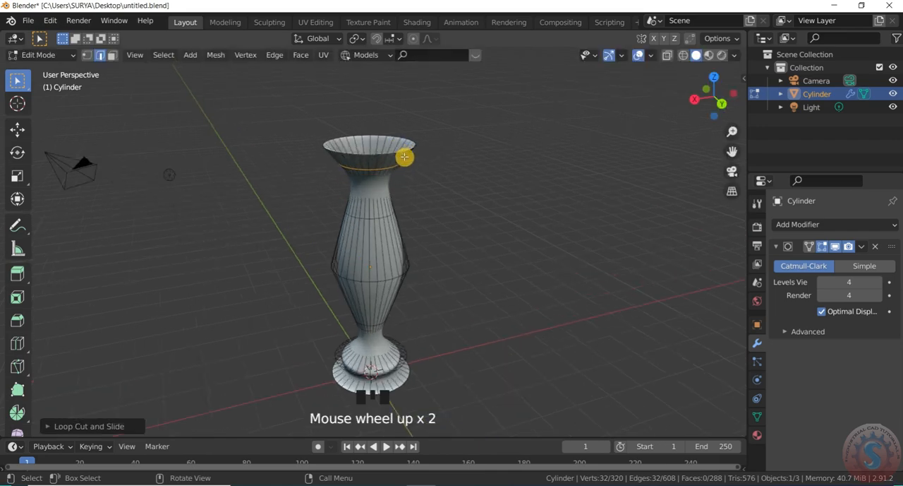
{"action": "key", "text": "e"}
{"action": "right_click", "coordinate": [406, 158]}
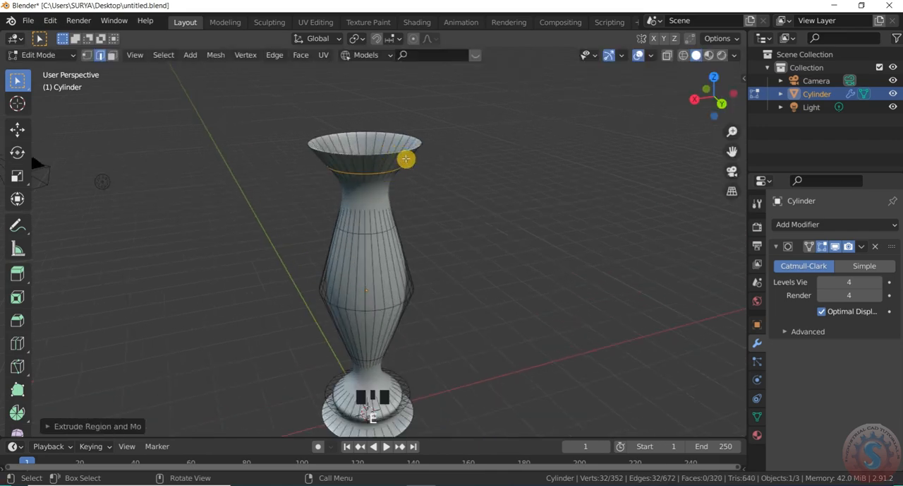
{"action": "key", "text": "s"}
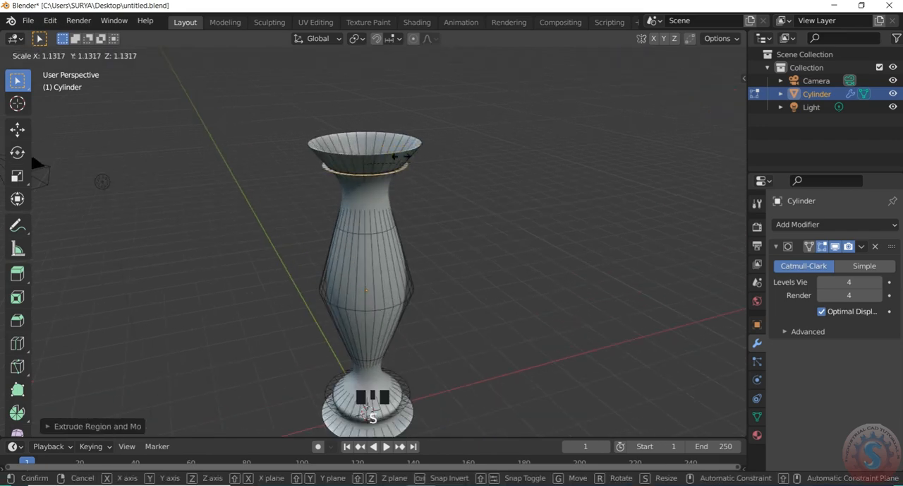
{"action": "right_click", "coordinate": [452, 202]}
{"action": "scroll", "coordinate": [414, 189], "scroll_direction": "down", "scroll_amount": 2}
{"action": "scroll", "coordinate": [417, 188], "scroll_direction": "up", "scroll_amount": 2}
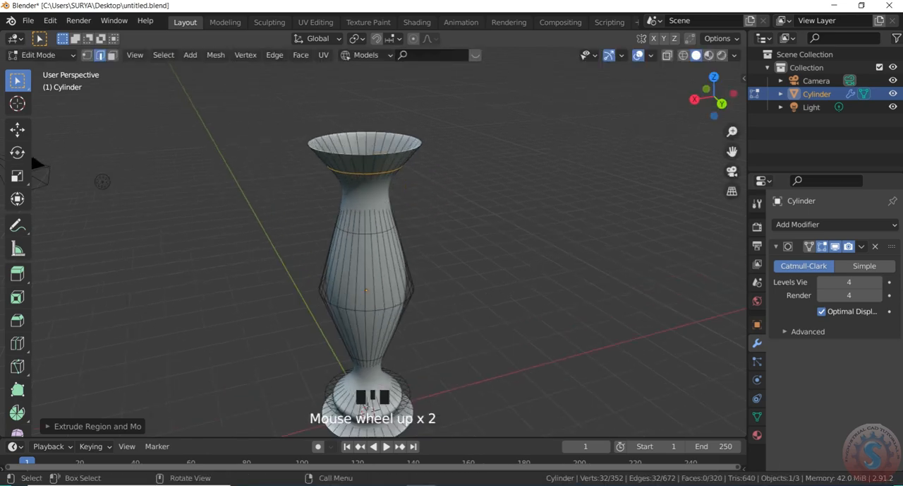
{"action": "key", "text": "s"}
{"action": "right_click", "coordinate": [438, 190]}
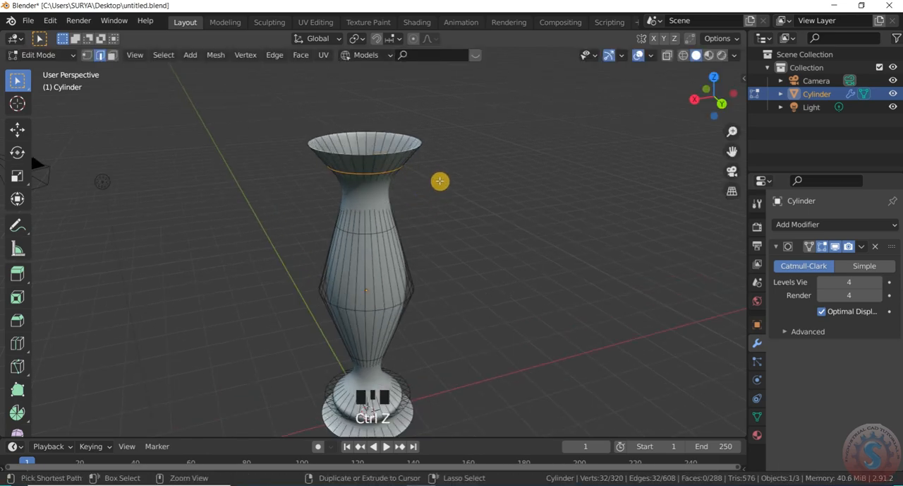
{"action": "key", "text": "ctrl+z"}
- Add a new loop cut in the rim flare, scale it to about 0.99, and return to Object Mode
{"action": "key", "text": "ctrl+r"}
{"action": "left_click", "coordinate": [377, 161]}
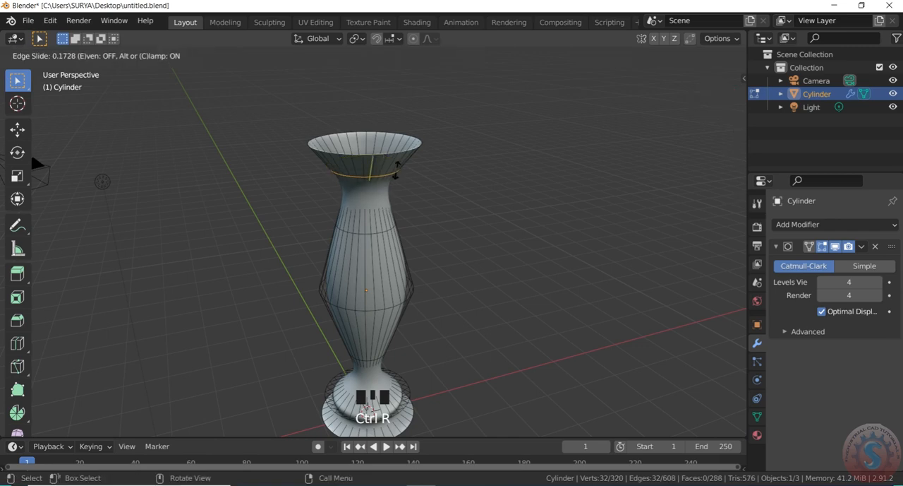
{"action": "left_click", "coordinate": [406, 151]}
{"action": "key", "text": "s"}
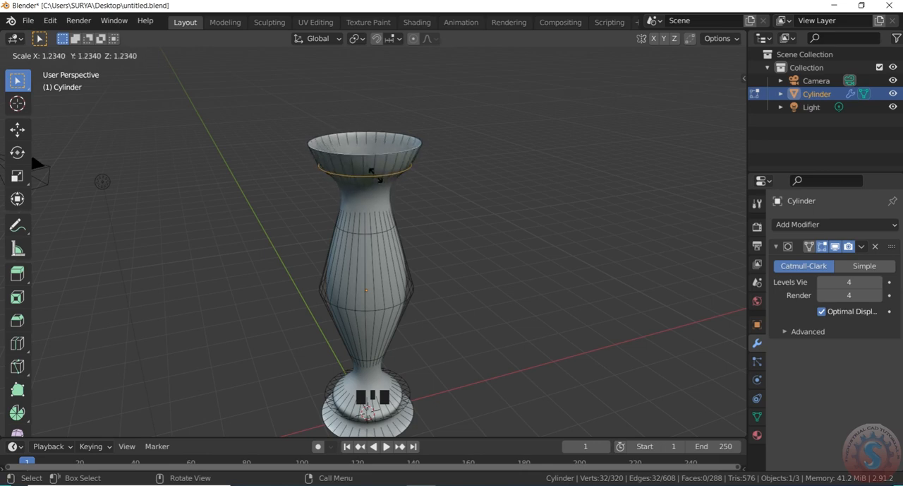
{"action": "right_click", "coordinate": [487, 177]}
{"action": "scroll", "coordinate": [459, 176], "scroll_direction": "down", "scroll_amount": 2}
{"action": "scroll", "coordinate": [460, 176], "scroll_direction": "up", "scroll_amount": 1}
{"action": "key", "text": "s"}
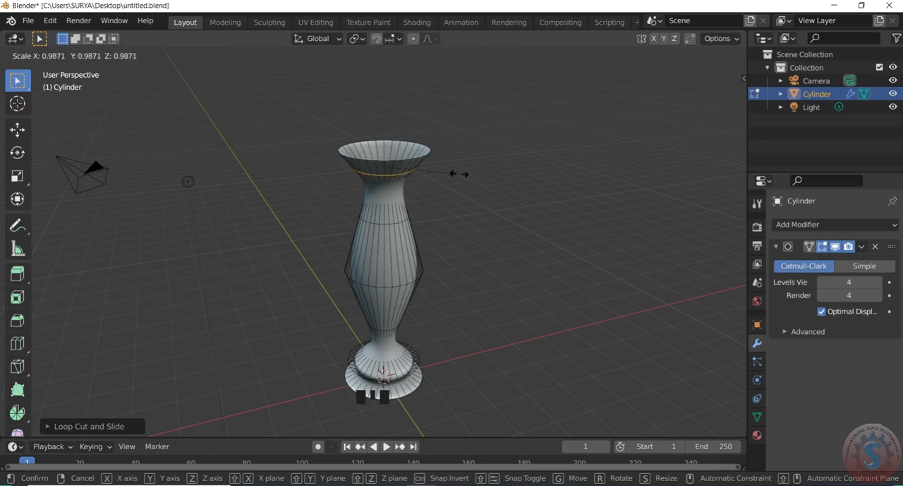
{"action": "left_click", "coordinate": [459, 173]}
{"action": "left_click", "coordinate": [42, 55]}
{"action": "left_click", "coordinate": [35, 67]}
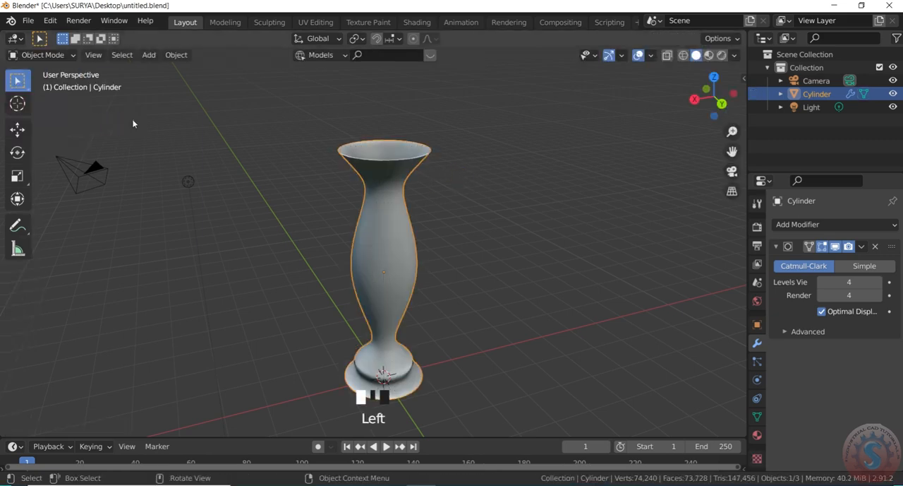
{"action": "left_click", "coordinate": [456, 201]}
- Inspect the finished vase from the side and save the file
{"action": "scroll", "coordinate": [473, 203], "scroll_direction": "down", "scroll_amount": 6}
{"action": "scroll", "coordinate": [734, 107], "scroll_direction": "up", "scroll_amount": 1}
{"action": "left_click_drag", "start_coordinate": [720, 99], "coordinate": [642, 99]}
{"action": "scroll", "coordinate": [205, 157], "scroll_direction": "up", "scroll_amount": 5}
{"action": "scroll", "coordinate": [341, 177], "scroll_direction": "down", "scroll_amount": 3}
{"action": "scroll", "coordinate": [346, 178], "scroll_direction": "down", "scroll_amount": 4}
{"action": "left_click", "coordinate": [28, 21]}
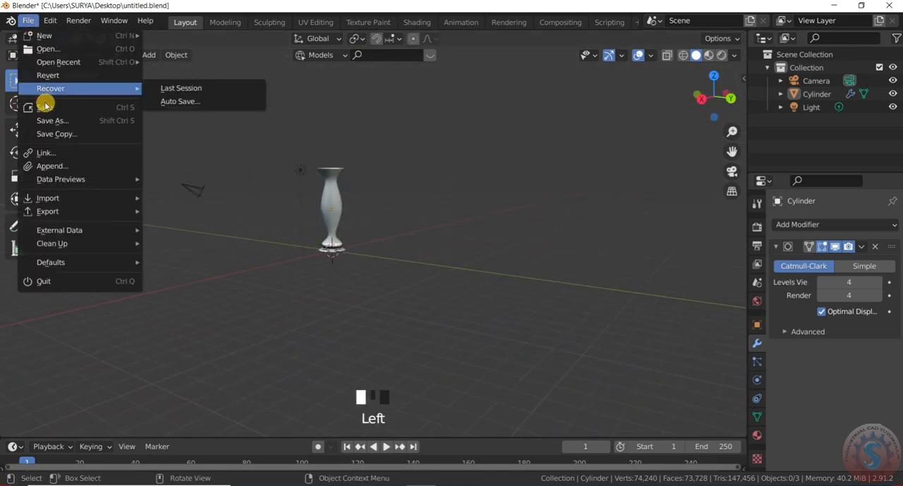
{"action": "left_click", "coordinate": [44, 106]}
- Switch to the top view and try to duplicate the vase
{"action": "scroll", "coordinate": [360, 185], "scroll_direction": "down", "scroll_amount": 3}
{"action": "scroll", "coordinate": [361, 187], "scroll_direction": "up", "scroll_amount": 4}
{"action": "key", "text": "KP_7"}
{"action": "scroll", "coordinate": [367, 271], "scroll_direction": "up", "scroll_amount": 3}
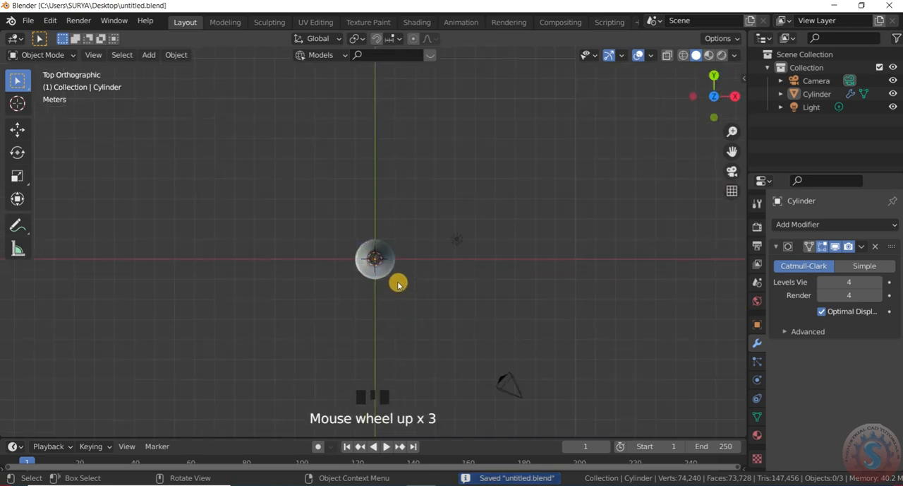
{"action": "key", "text": "shift+d"}
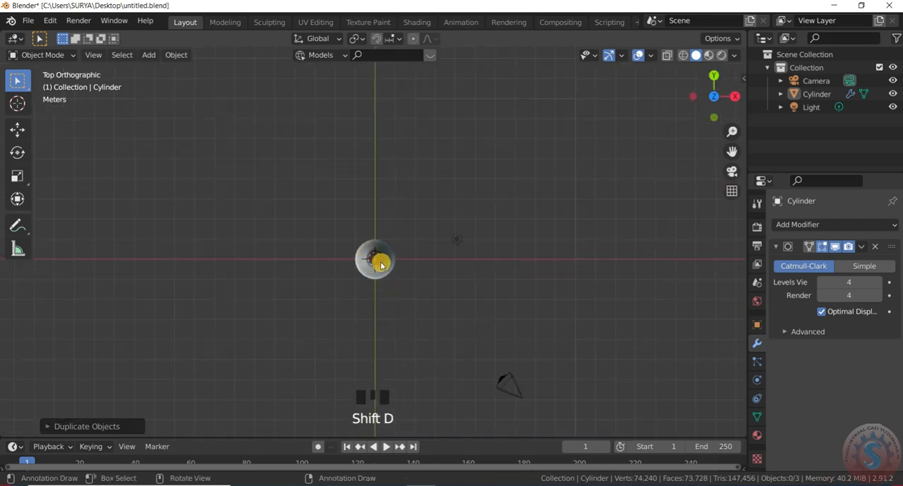
{"action": "scroll", "coordinate": [337, 257], "scroll_direction": "down", "scroll_amount": 1}
{"action": "scroll", "coordinate": [370, 273], "scroll_direction": "up", "scroll_amount": 1}
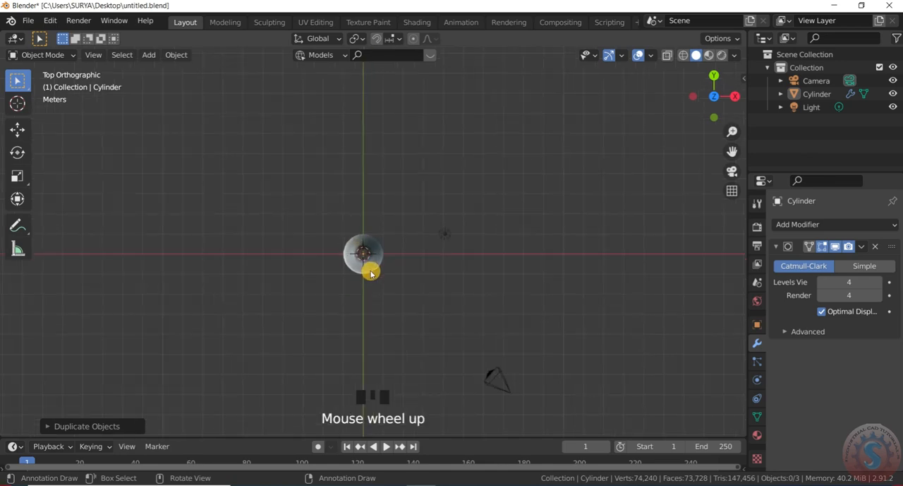
{"action": "key", "text": "shift+d"}
{"action": "scroll", "coordinate": [367, 248], "scroll_direction": "up", "scroll_amount": 2}
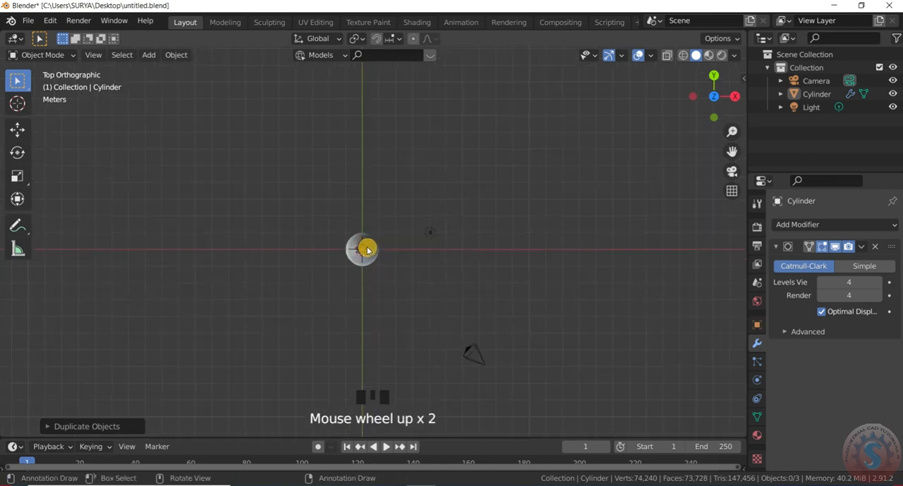
- Select the vase and duplicate it, placing the copy about 2.5 m in negative X and 3.6 m in positive Y
{"action": "left_click", "coordinate": [34, 59]}
{"action": "left_click", "coordinate": [368, 246]}
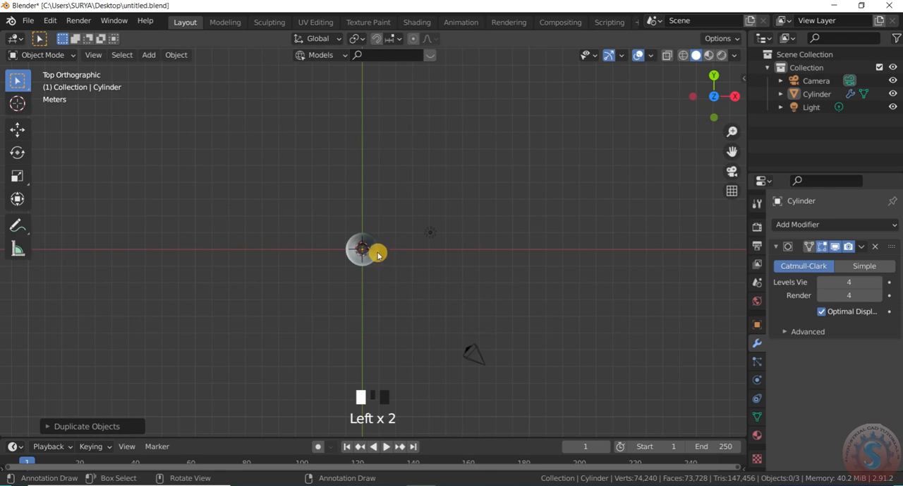
{"action": "scroll", "coordinate": [380, 254], "scroll_direction": "up", "scroll_amount": 2}
{"action": "key", "text": "shift+d"}
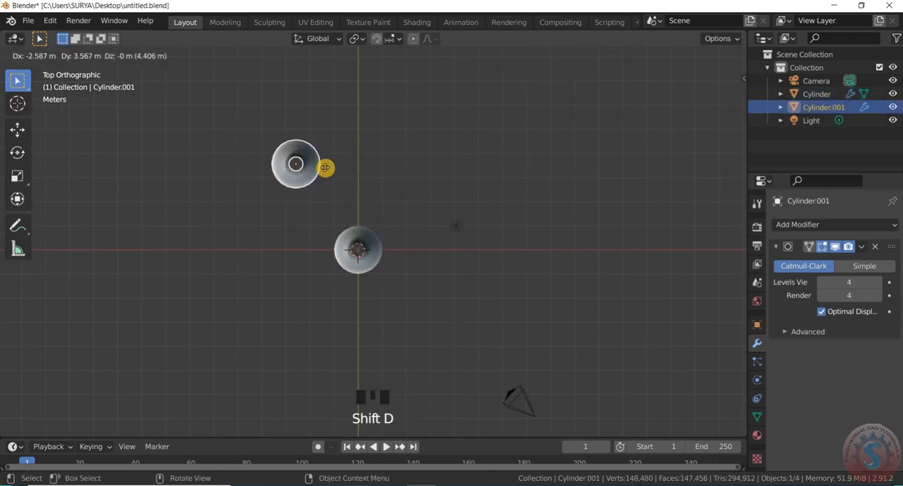
{"action": "left_click", "coordinate": [328, 168]}
- Duplicate the new vase along X to the other side of the Y axis so the three form a triangle, and deselect it
{"action": "key", "text": "shift+d"}
{"action": "key", "text": "x"}
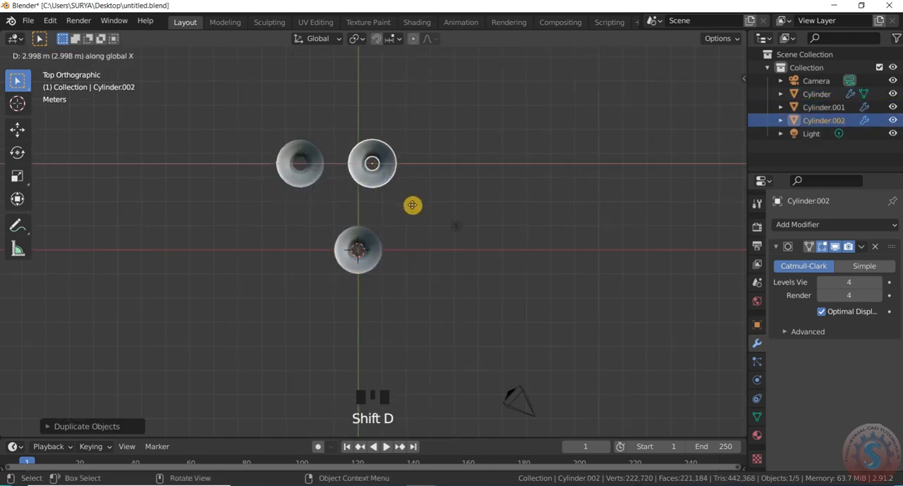
{"action": "left_click", "coordinate": [432, 208]}
{"action": "scroll", "coordinate": [433, 208], "scroll_direction": "down", "scroll_amount": 3}
{"action": "left_click_drag", "start_coordinate": [721, 96], "coordinate": [681, 33]}
{"action": "left_click", "coordinate": [491, 206]}
- Add a mesh cylinder at the base of the original vase and flatten it along Z into a thin disc
{"action": "scroll", "coordinate": [371, 169], "scroll_direction": "up", "scroll_amount": 2}
{"action": "scroll", "coordinate": [504, 184], "scroll_direction": "down", "scroll_amount": 2}
{"action": "scroll", "coordinate": [529, 175], "scroll_direction": "up", "scroll_amount": 5}
{"action": "scroll", "coordinate": [509, 183], "scroll_direction": "down", "scroll_amount": 2}
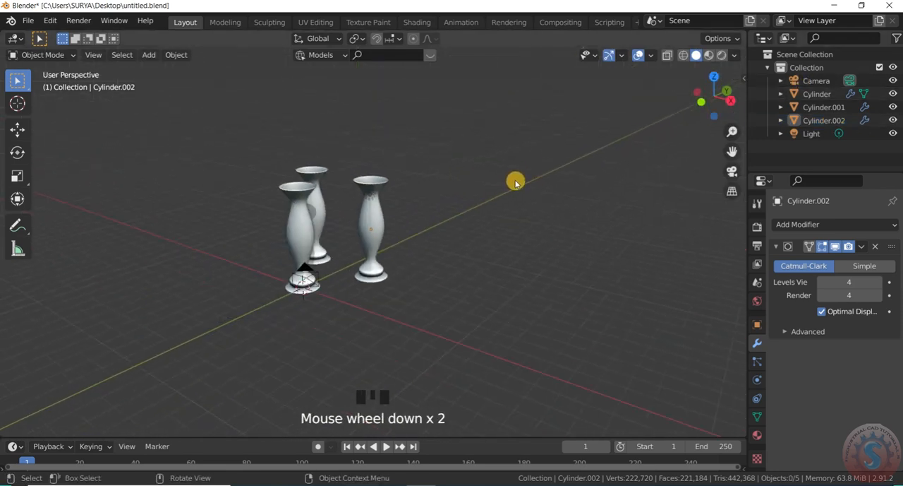
{"action": "scroll", "coordinate": [304, 159], "scroll_direction": "up", "scroll_amount": 1}
{"action": "key", "text": "shift+a"}
{"action": "mouse_move", "coordinate": [308, 166]}
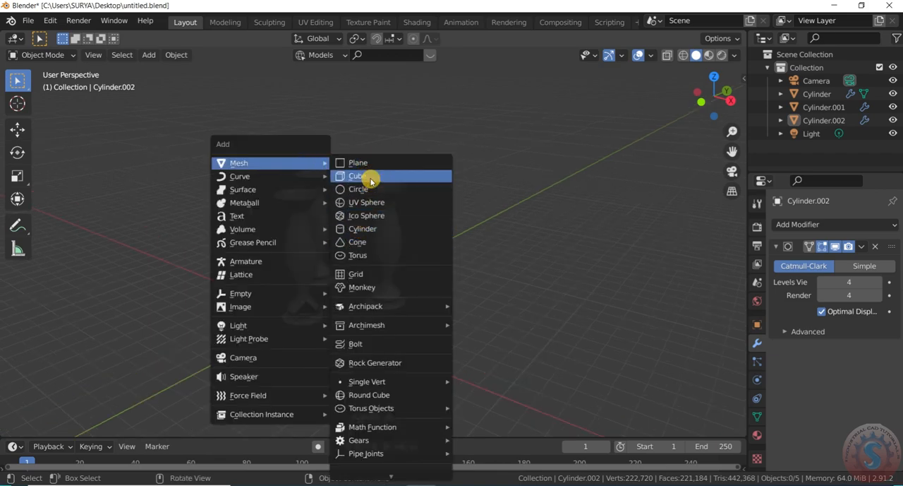
{"action": "left_click", "coordinate": [363, 228]}
{"action": "scroll", "coordinate": [336, 316], "scroll_direction": "down", "scroll_amount": 2}
{"action": "key", "text": "s"}
{"action": "key", "text": "z"}
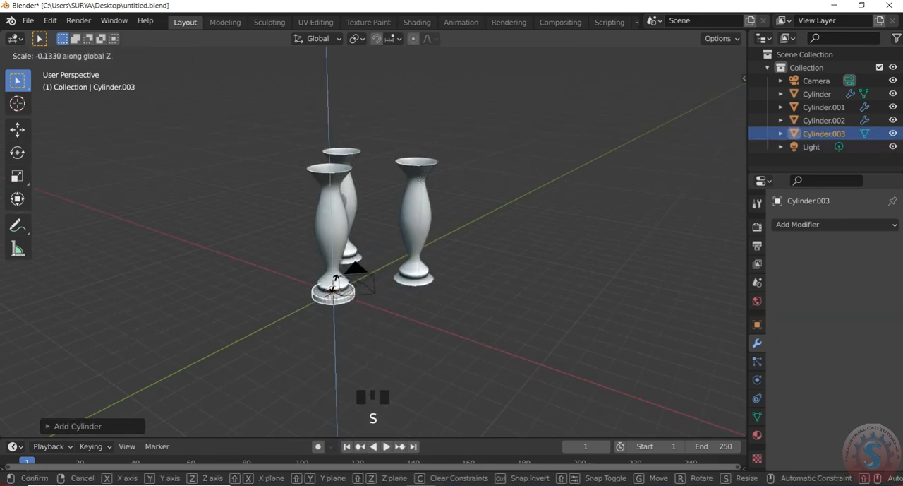
{"action": "left_click", "coordinate": [333, 289]}
- Scale the disc up to tabletop size and raise it along Z to just above the three vases
{"action": "scroll", "coordinate": [345, 318], "scroll_direction": "up", "scroll_amount": 2}
{"action": "key", "text": "s"}
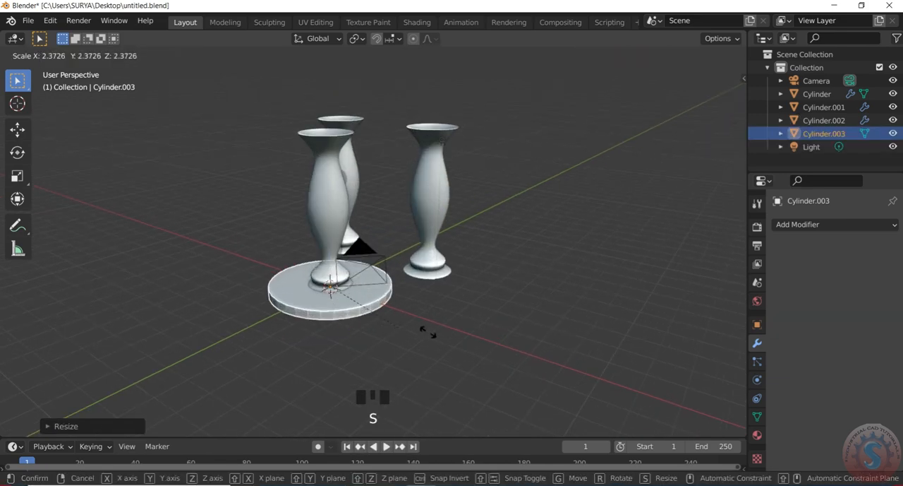
{"action": "left_click", "coordinate": [459, 346]}
{"action": "key", "text": "g"}
{"action": "key", "text": "z"}
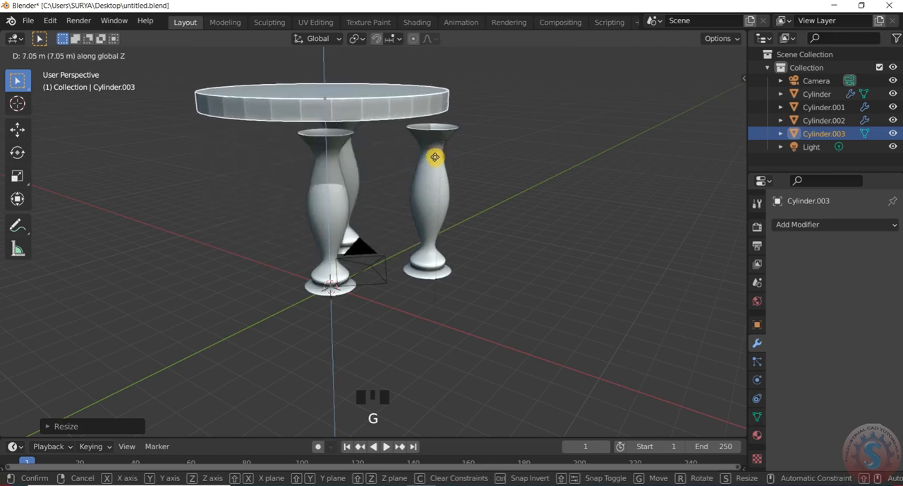
{"action": "left_click", "coordinate": [425, 199]}
- In top view, move the tabletop disc about 2.4 m along Y to center it over the three legs
{"action": "key", "text": "KP_7"}
{"action": "scroll", "coordinate": [309, 252], "scroll_direction": "down", "scroll_amount": 3}
{"action": "scroll", "coordinate": [323, 192], "scroll_direction": "up", "scroll_amount": 1}
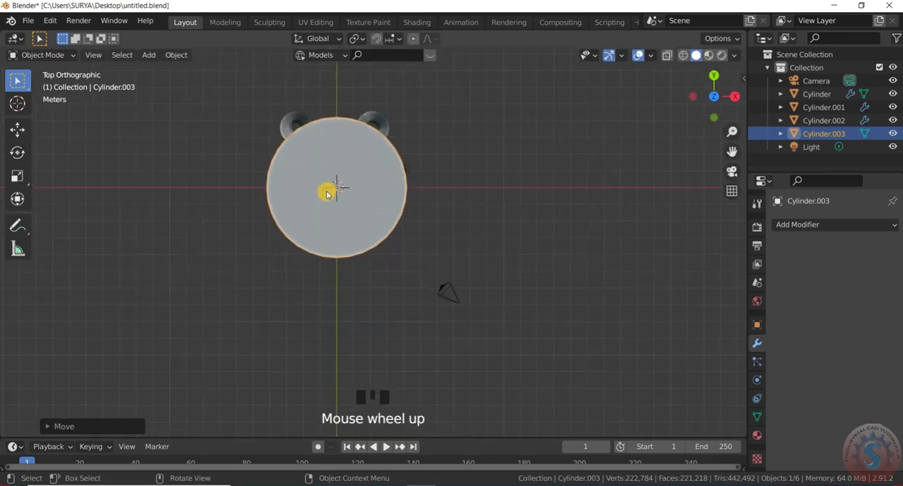
{"action": "key", "text": "g"}
{"action": "key", "text": "y"}
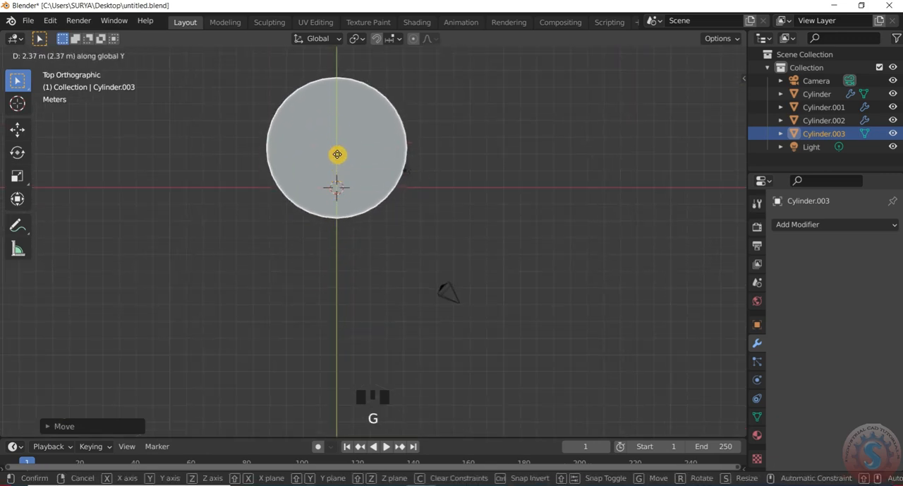
{"action": "left_click", "coordinate": [338, 158]}
- Lower the tabletop along Z until it rests on the tops of the legs
{"action": "scroll", "coordinate": [338, 158], "scroll_direction": "down", "scroll_amount": 3}
{"action": "left_click_drag", "start_coordinate": [685, 117], "coordinate": [470, 204]}
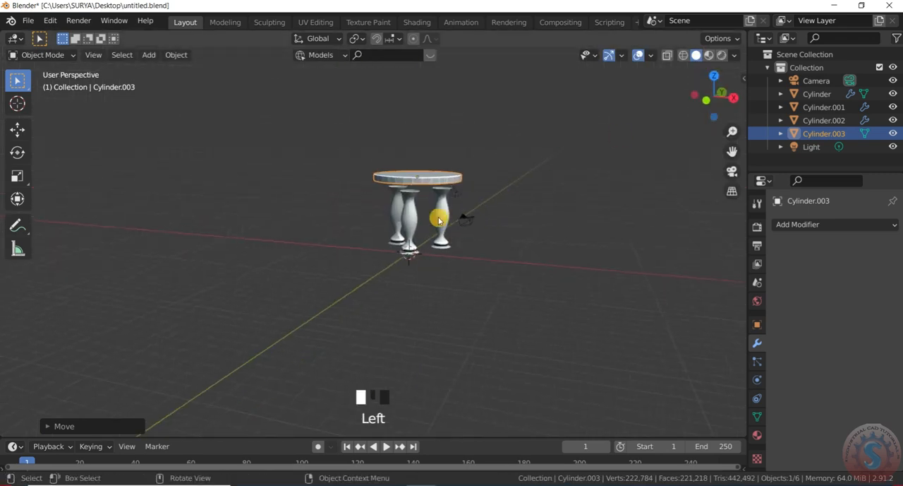
{"action": "scroll", "coordinate": [420, 156], "scroll_direction": "up", "scroll_amount": 3}
{"action": "scroll", "coordinate": [423, 170], "scroll_direction": "up", "scroll_amount": 2}
{"action": "key", "text": "g"}
{"action": "key", "text": "z"}
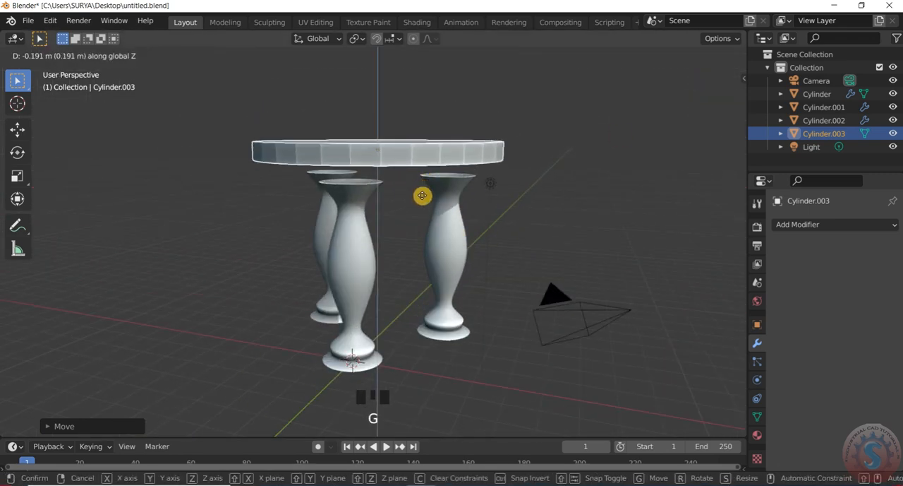
{"action": "left_click", "coordinate": [424, 207]}
- Scale the tabletop thinner along Z and adjust its height so it sits on the legs
{"action": "key", "text": "s"}
{"action": "key", "text": "z"}
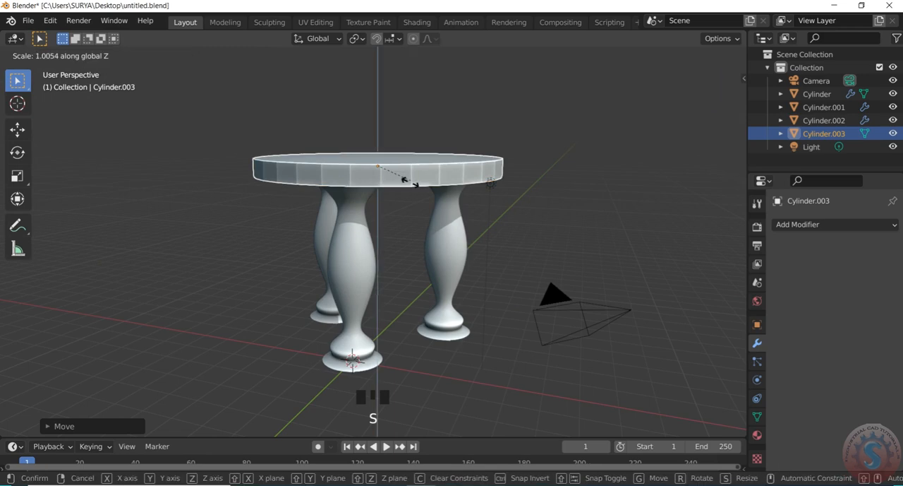
{"action": "left_click", "coordinate": [397, 225]}
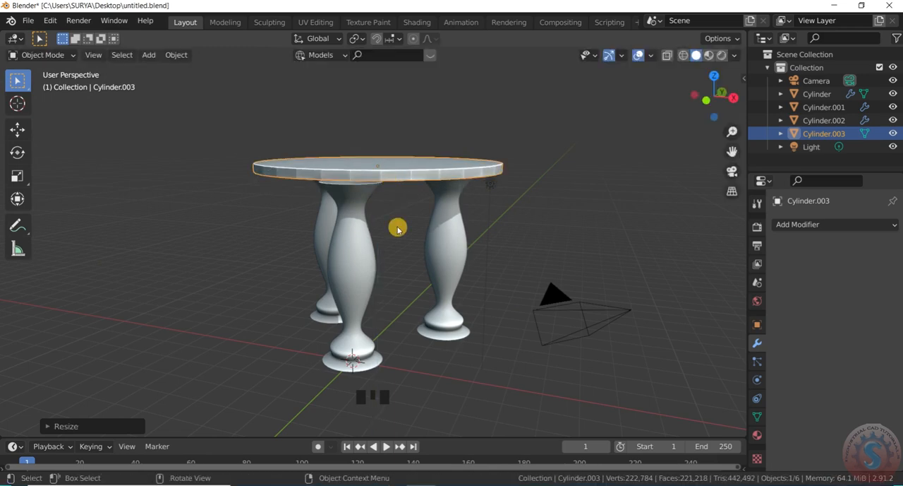
{"action": "scroll", "coordinate": [402, 205], "scroll_direction": "up", "scroll_amount": 2}
{"action": "key", "text": "g"}
{"action": "key", "text": "z"}
{"action": "left_click", "coordinate": [403, 240]}
- Deselect the tabletop and examine the table in perspective and in the top, side and front views
{"action": "scroll", "coordinate": [692, 111], "scroll_direction": "down", "scroll_amount": 5}
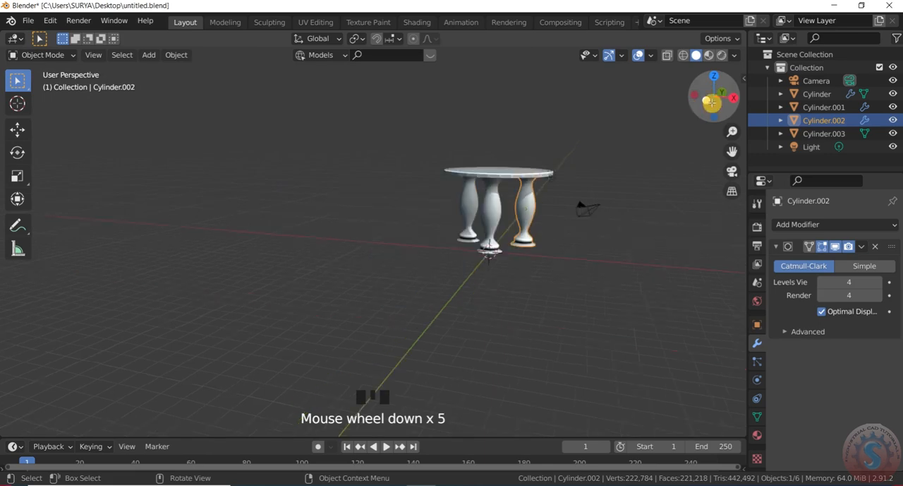
{"action": "left_click_drag", "start_coordinate": [715, 99], "coordinate": [591, 62]}
{"action": "left_click", "coordinate": [662, 215]}
{"action": "scroll", "coordinate": [573, 228], "scroll_direction": "up", "scroll_amount": 2}
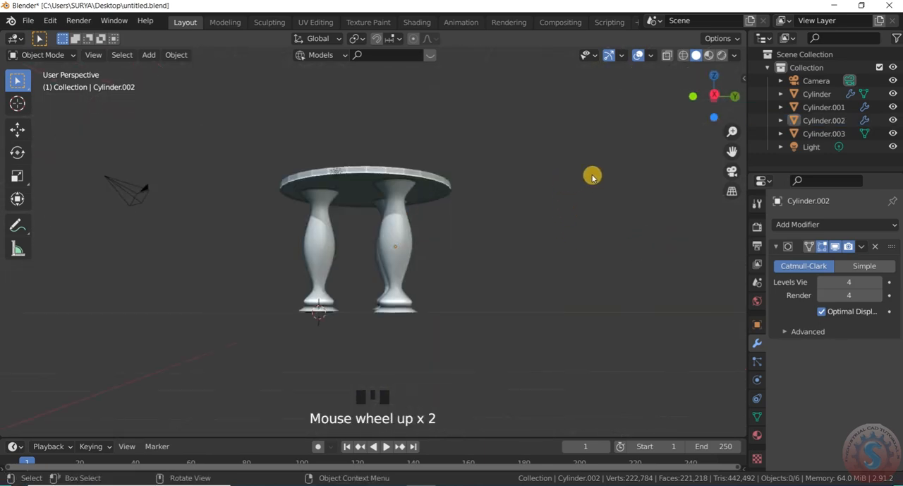
{"action": "scroll", "coordinate": [579, 179], "scroll_direction": "down", "scroll_amount": 2}
{"action": "scroll", "coordinate": [580, 178], "scroll_direction": "up", "scroll_amount": 1}
{"action": "left_click_drag", "start_coordinate": [719, 90], "coordinate": [549, 138]}
{"action": "key", "text": "KP_7"}
{"action": "key", "text": "KP_1"}
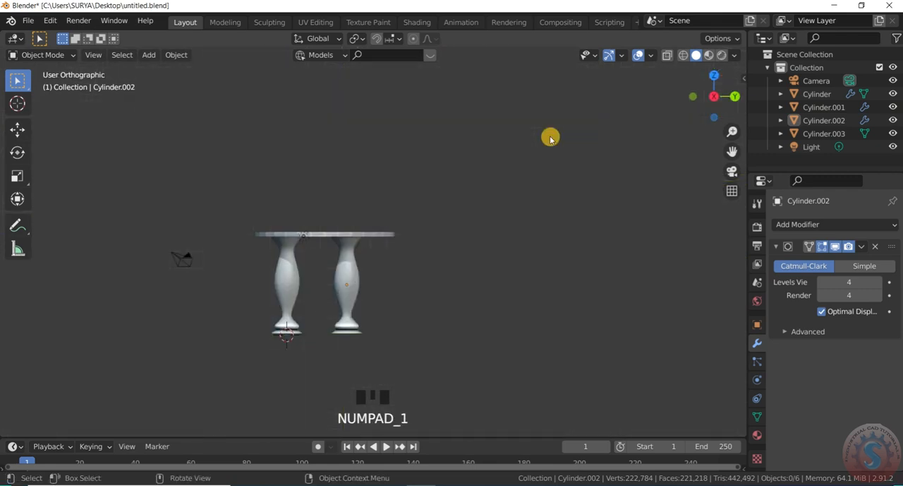
{"action": "key", "text": "KP_2"}
{"action": "key", "text": "KP_3"}
{"action": "key", "text": "KP_7"}
{"action": "key", "text": "KP_1"}
{"action": "key", "text": "KP_3"}
{"action": "key", "text": "KP_1"}
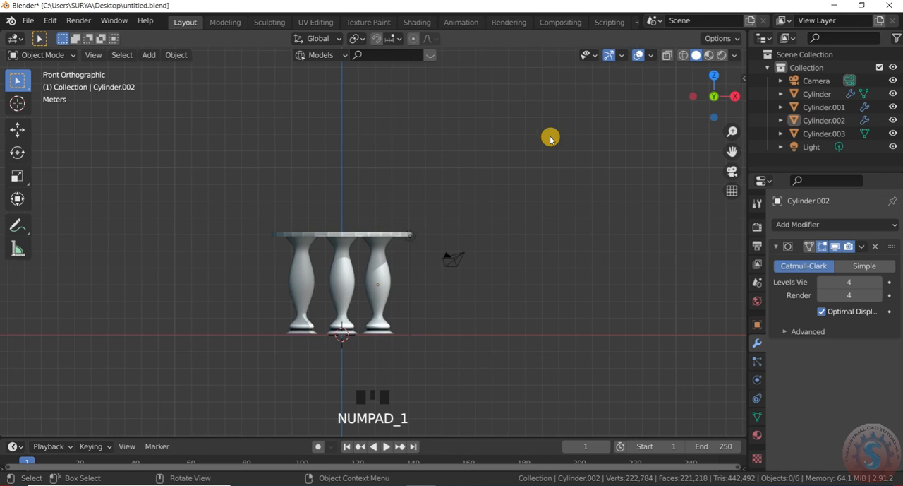
- Examine the table's underside and the leg placement in the bottom view, and return to a perspective view
{"action": "scroll", "coordinate": [539, 212], "scroll_direction": "down", "scroll_amount": 5}
{"action": "scroll", "coordinate": [658, 223], "scroll_direction": "down", "scroll_amount": 2}
{"action": "mouse_move", "coordinate": [716, 89]}
{"action": "left_mouse_down"}
{"action": "mouse_move", "coordinate": [696, 97]}
{"action": "mouse_move", "coordinate": [729, 88]}
{"action": "left_mouse_up"}
{"action": "key", "text": "KP_1"}
{"action": "key", "text": "KP_3"}
{"action": "key", "text": "KP_2"}
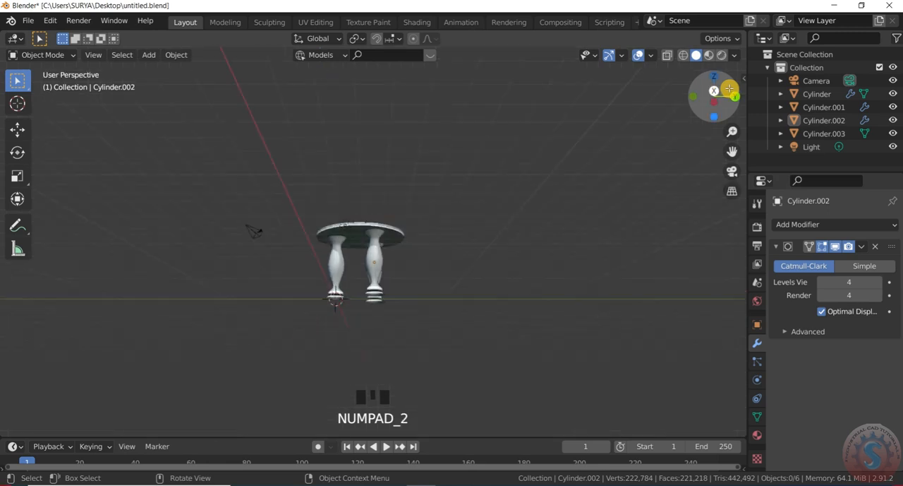
{"action": "key", "text": "KP_9"}
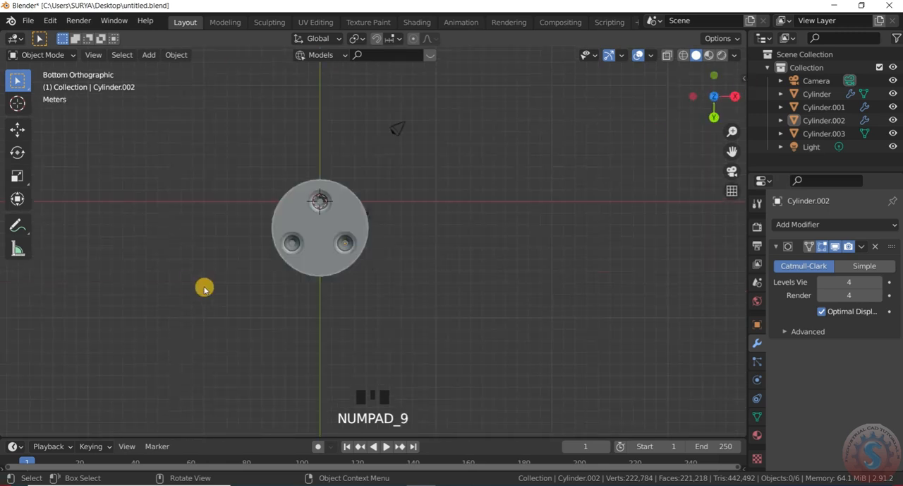
{"action": "scroll", "coordinate": [285, 244], "scroll_direction": "up", "scroll_amount": 4}
{"action": "scroll", "coordinate": [609, 129], "scroll_direction": "down", "scroll_amount": 2}
{"action": "scroll", "coordinate": [717, 84], "scroll_direction": "up", "scroll_amount": 1}
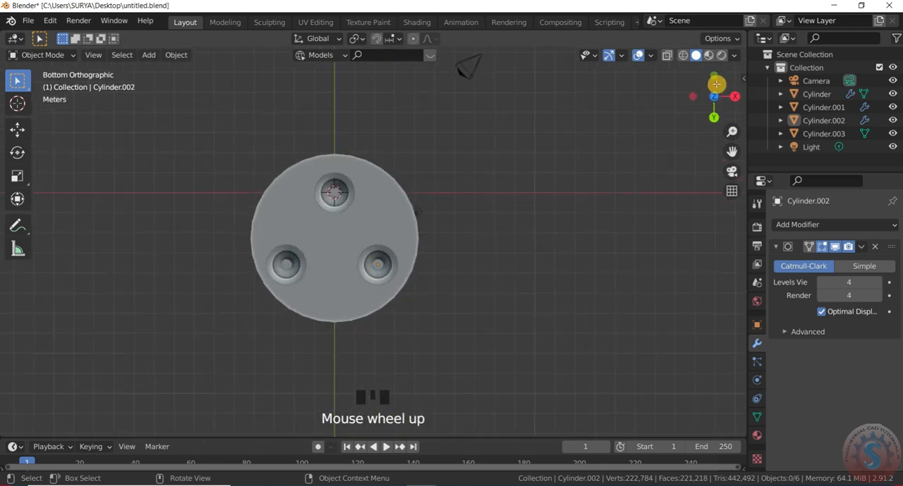
{"action": "left_click_drag", "start_coordinate": [716, 84], "coordinate": [699, 93]}
{"action": "left_click", "coordinate": [32, 54]}
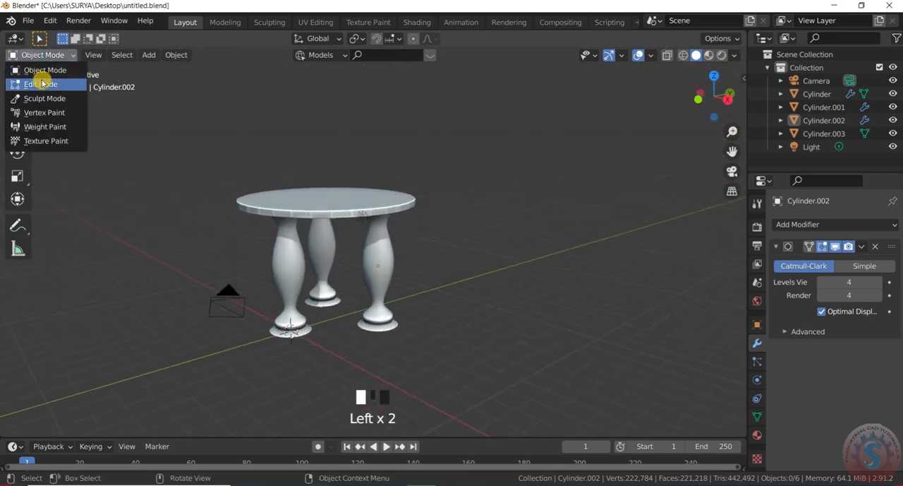
{"action": "left_click", "coordinate": [41, 83]}
{"action": "scroll", "coordinate": [236, 166], "scroll_direction": "up", "scroll_amount": 2}
{"action": "left_click", "coordinate": [112, 54]}
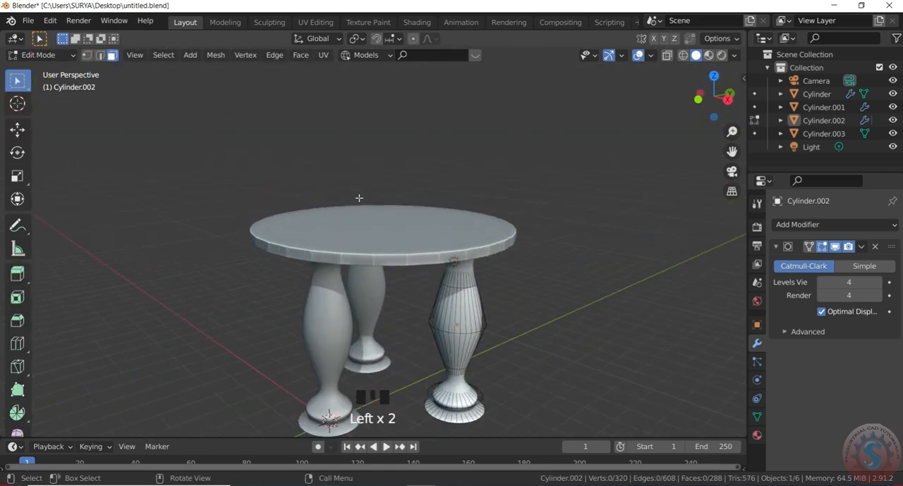
{"action": "scroll", "coordinate": [409, 244], "scroll_direction": "down", "scroll_amount": 2}
{"action": "scroll", "coordinate": [418, 242], "scroll_direction": "up", "scroll_amount": 1}
{"action": "left_click", "coordinate": [420, 241]}
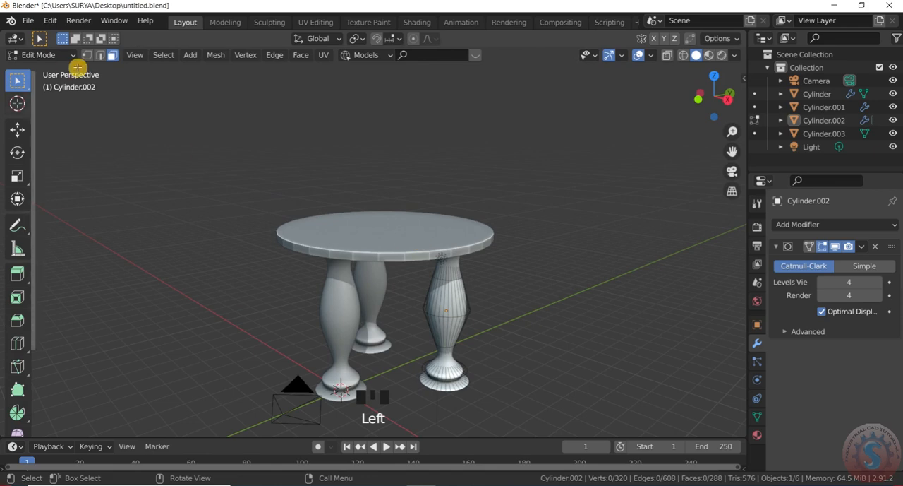
{"action": "left_click", "coordinate": [373, 244]}
{"action": "left_click", "coordinate": [64, 56]}
{"action": "left_click", "coordinate": [59, 69]}
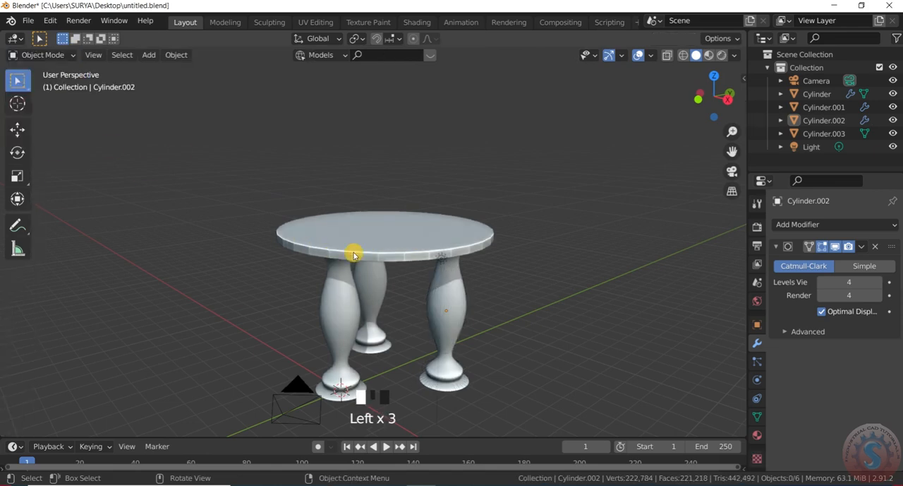
- Select the tabletop in Object Mode and enter Edit Mode on it
{"action": "left_click", "coordinate": [293, 251]}
{"action": "scroll", "coordinate": [298, 256], "scroll_direction": "down", "scroll_amount": 2}
{"action": "left_click", "coordinate": [41, 52]}
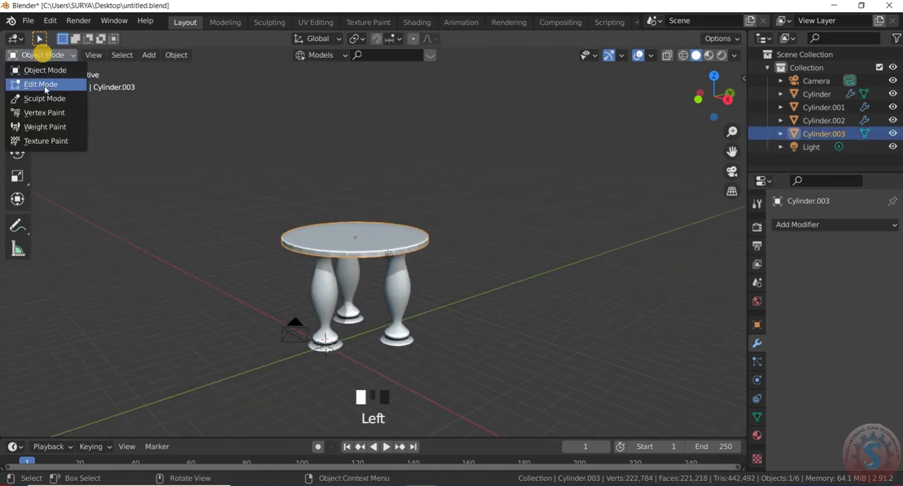
{"action": "left_click", "coordinate": [45, 85]}
{"action": "scroll", "coordinate": [406, 269], "scroll_direction": "up", "scroll_amount": 1}
{"action": "scroll", "coordinate": [480, 288], "scroll_direction": "up", "scroll_amount": 2}
{"action": "scroll", "coordinate": [426, 308], "scroll_direction": "down", "scroll_amount": 2}
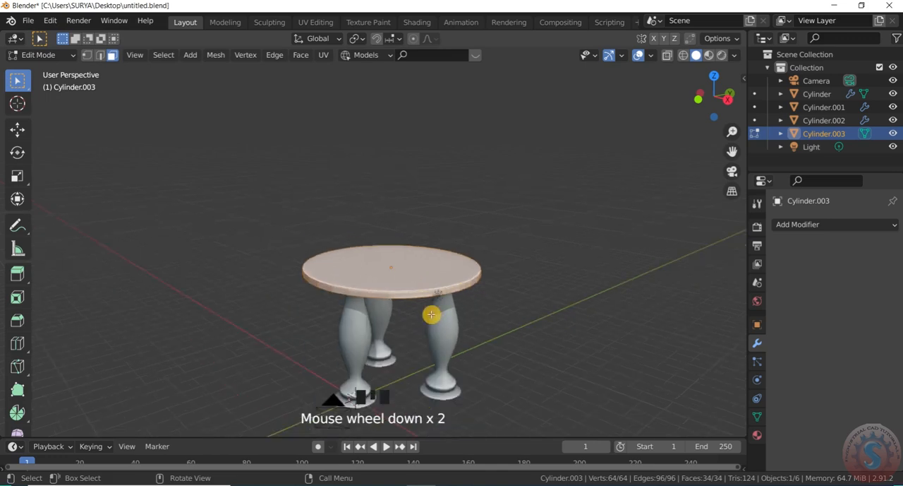
{"action": "scroll", "coordinate": [436, 326], "scroll_direction": "up", "scroll_amount": 2}
{"action": "key", "text": "i"}
{"action": "left_click", "coordinate": [370, 231]}
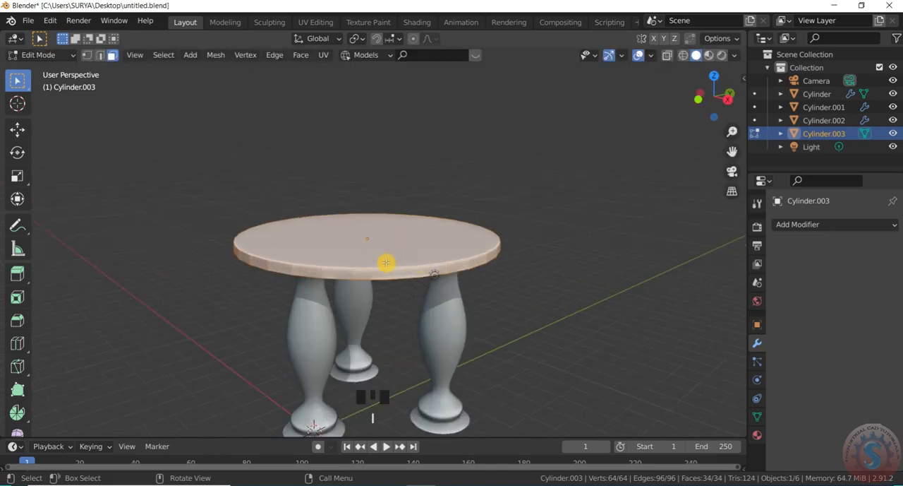
{"action": "scroll", "coordinate": [389, 264], "scroll_direction": "up", "scroll_amount": 2}
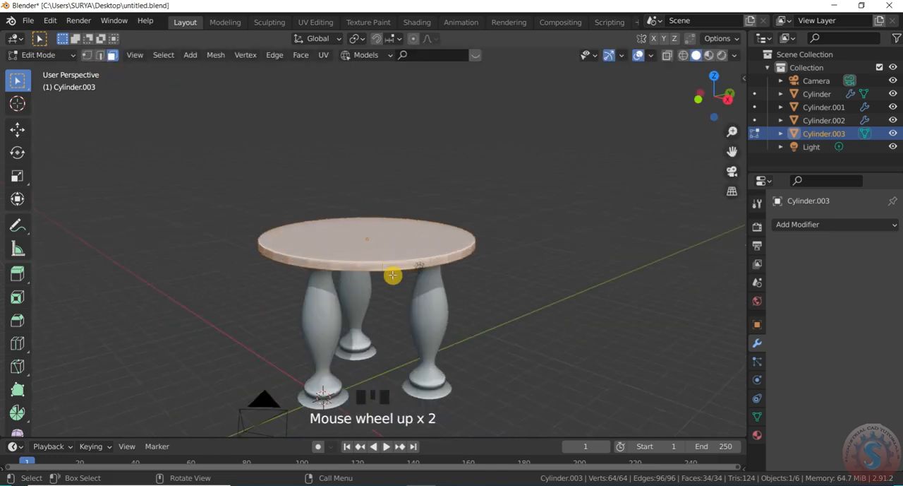
{"action": "key", "text": "s"}
{"action": "right_click", "coordinate": [420, 292]}
{"action": "key", "text": "i"}
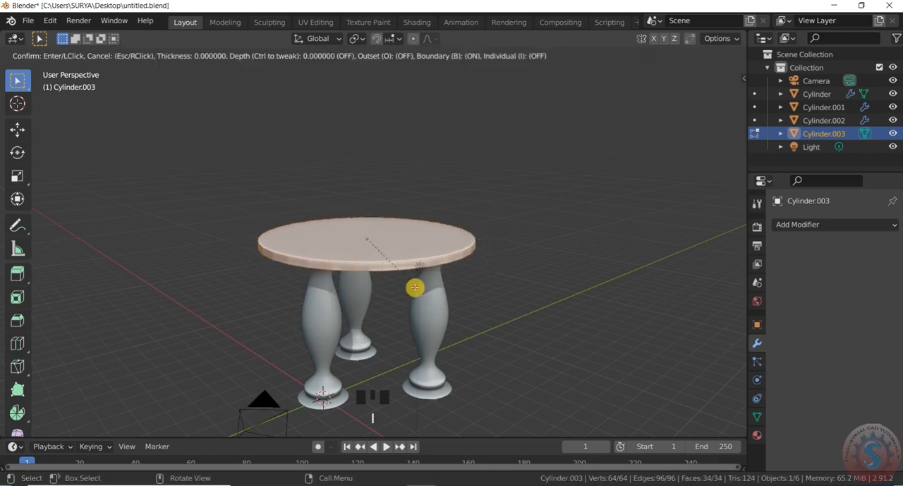
{"action": "right_click", "coordinate": [360, 231]}
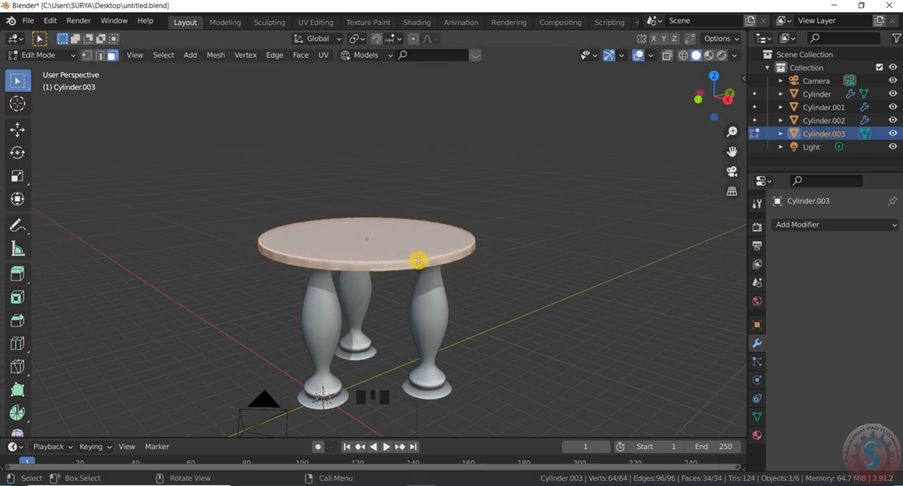
{"action": "key", "text": "s"}
{"action": "right_click", "coordinate": [417, 256]}
{"action": "scroll", "coordinate": [405, 250], "scroll_direction": "up", "scroll_amount": 2}
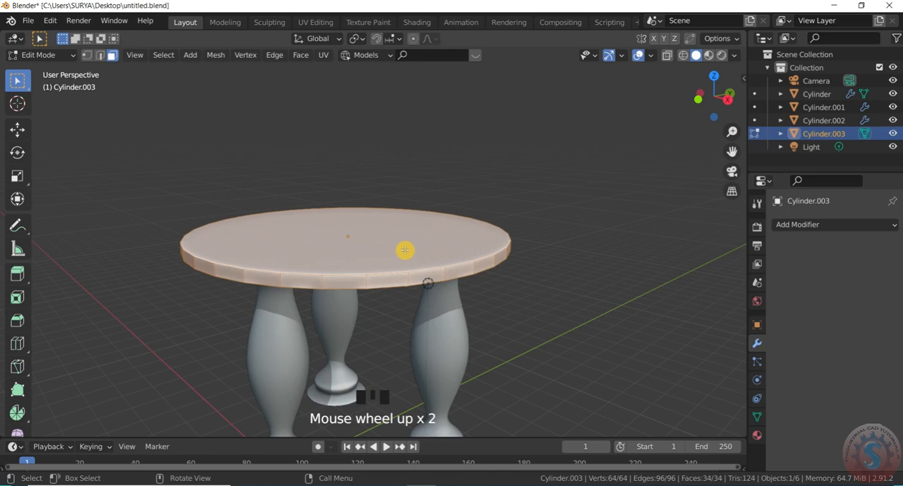
{"action": "scroll", "coordinate": [395, 264], "scroll_direction": "down", "scroll_amount": 1}
{"action": "scroll", "coordinate": [397, 261], "scroll_direction": "up", "scroll_amount": 1}
{"action": "key", "text": "s"}
{"action": "right_click", "coordinate": [406, 263]}
{"action": "key", "text": "i"}
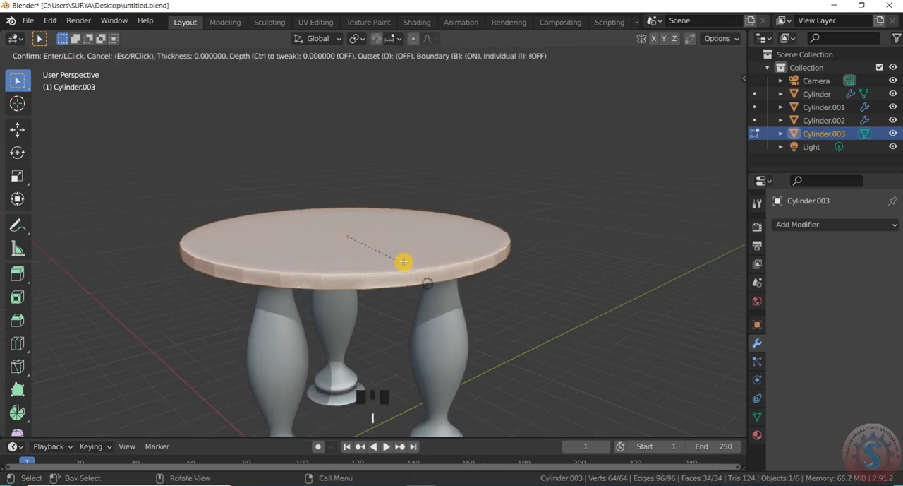
{"action": "right_click", "coordinate": [361, 239]}
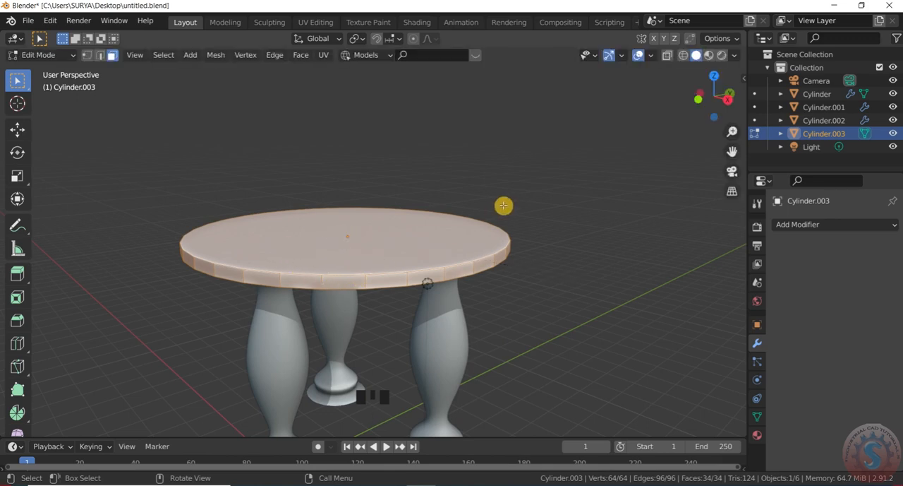
- Select only the round upper face of the tabletop in Edit Mode
{"action": "scroll", "coordinate": [504, 206], "scroll_direction": "down", "scroll_amount": 3}
{"action": "left_click_drag", "start_coordinate": [714, 98], "coordinate": [711, 137]}
{"action": "scroll", "coordinate": [495, 230], "scroll_direction": "up", "scroll_amount": 2}
{"action": "left_click", "coordinate": [44, 55]}
{"action": "left_click", "coordinate": [44, 70]}
{"action": "left_click", "coordinate": [50, 56]}
{"action": "left_click", "coordinate": [40, 84]}
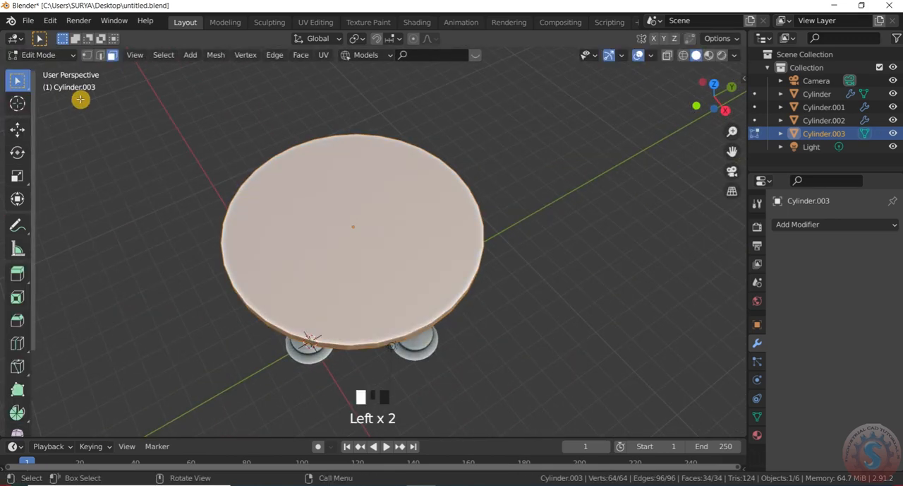
{"action": "left_click", "coordinate": [365, 220]}
- Inset the tabletop's upper face to leave a narrow border and extrude the inner disc slightly upward
{"action": "left_click_drag", "start_coordinate": [710, 73], "coordinate": [711, 42]}
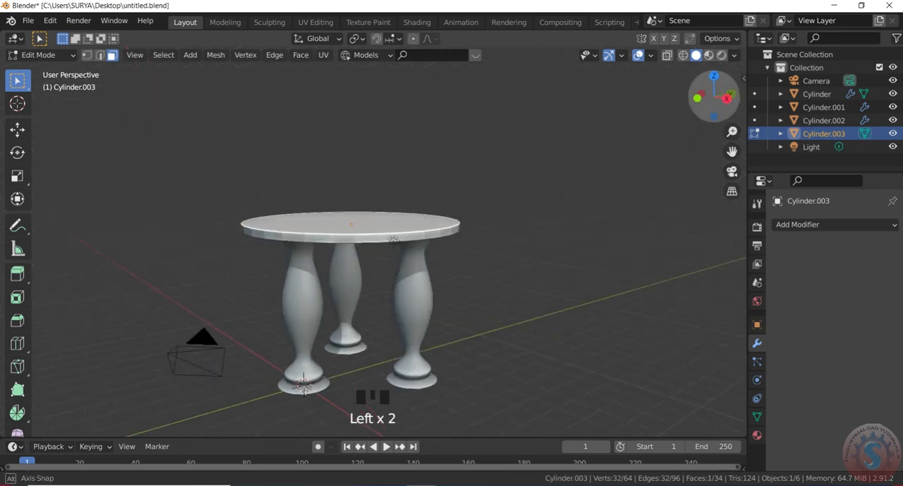
{"action": "scroll", "coordinate": [431, 288], "scroll_direction": "up", "scroll_amount": 1}
{"action": "key", "text": "i"}
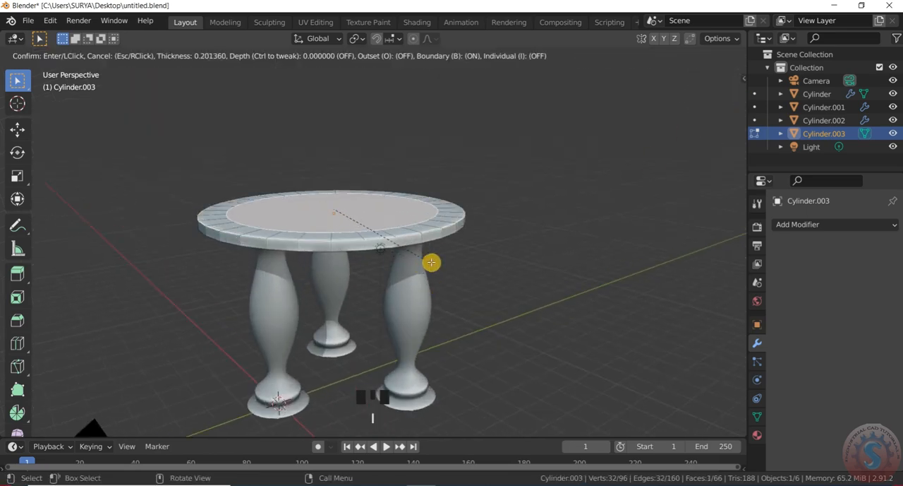
{"action": "left_click", "coordinate": [435, 262]}
{"action": "key", "text": "e"}
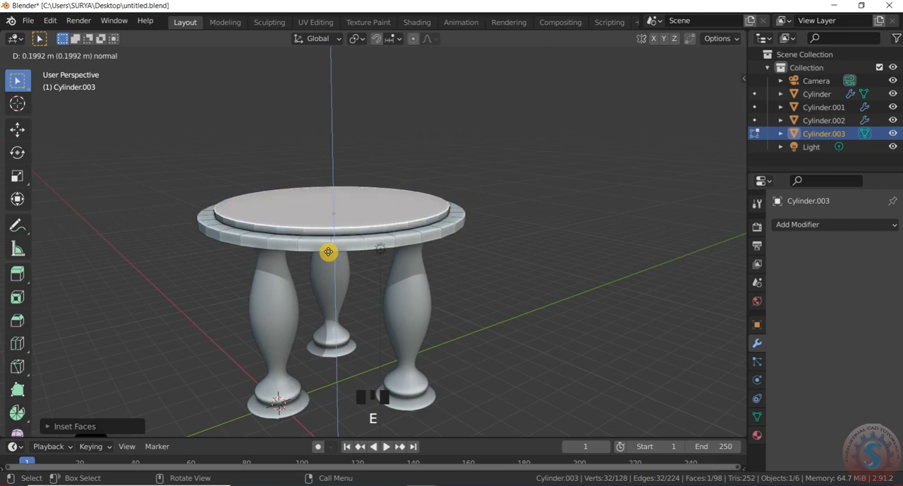
{"action": "left_click", "coordinate": [329, 257]}
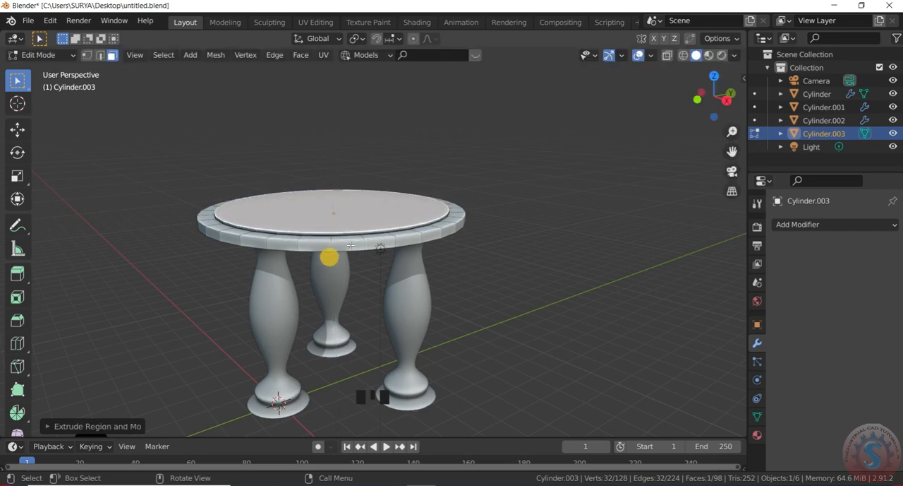
- Select the edge loop around the tabletop's rim in edge select mode and bevel it
{"action": "left_click", "coordinate": [355, 242], "text": "alt"}
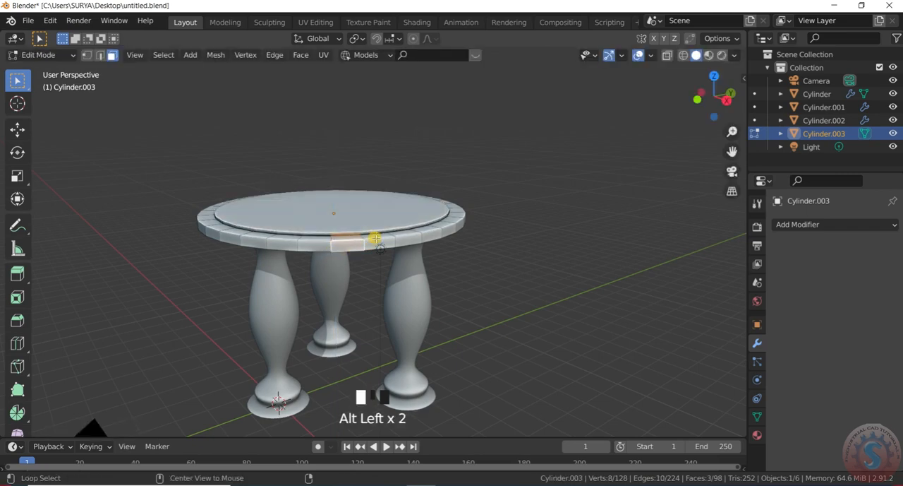
{"action": "scroll", "coordinate": [367, 240], "scroll_direction": "up", "scroll_amount": 2}
{"action": "left_click", "coordinate": [100, 55]}
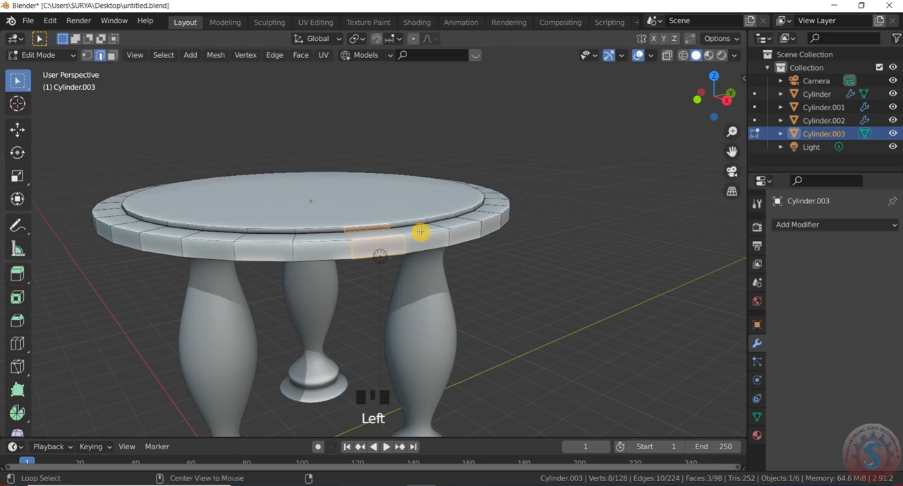
{"action": "left_click", "coordinate": [422, 234], "text": "alt"}
{"action": "key", "text": "ctrl+b"}
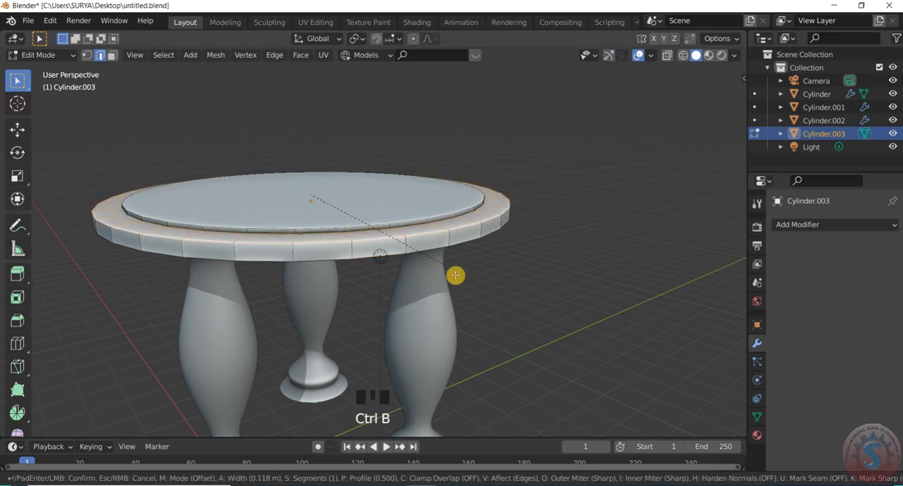
{"action": "left_click", "coordinate": [440, 252]}
- Shade the tabletop smooth in Object Mode and enable Auto Smooth at 30° for its normals
{"action": "scroll", "coordinate": [434, 244], "scroll_direction": "down", "scroll_amount": 2}
{"action": "left_click", "coordinate": [31, 55]}
{"action": "left_click", "coordinate": [37, 70]}
{"action": "right_click_drag", "start_coordinate": [318, 222], "coordinate": [319, 220]}
{"action": "left_click", "coordinate": [757, 418]}
{"action": "left_click", "coordinate": [791, 446]}
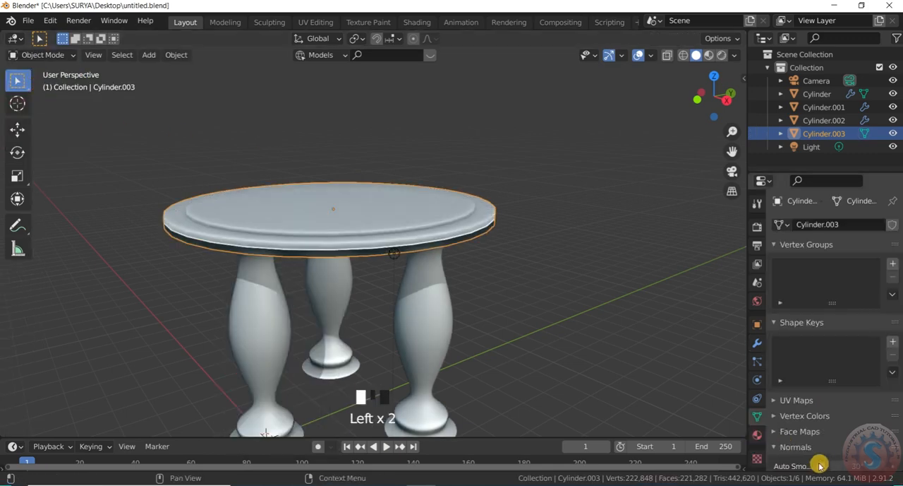
{"action": "left_click", "coordinate": [821, 466]}
- Deselect the tabletop and examine the table's shape from different angles and distances
{"action": "scroll", "coordinate": [540, 240], "scroll_direction": "down", "scroll_amount": 3}
{"action": "left_click", "coordinate": [548, 227]}
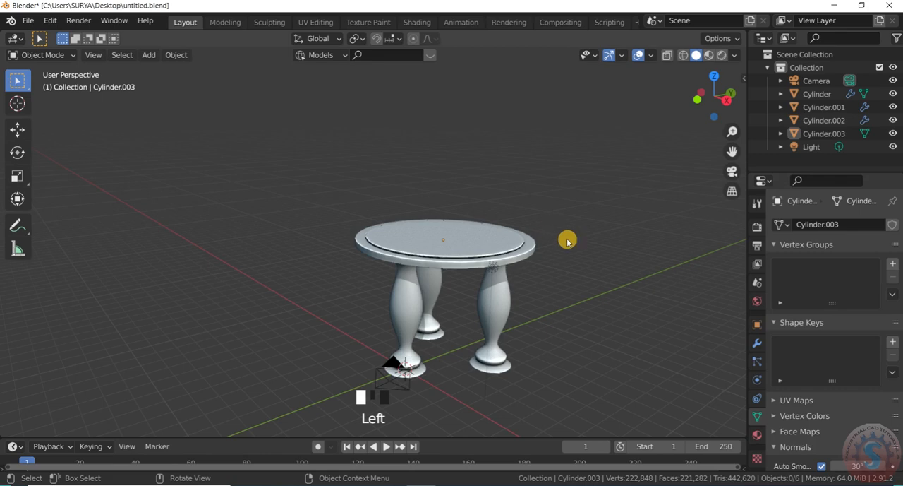
{"action": "scroll", "coordinate": [567, 241], "scroll_direction": "down", "scroll_amount": 2}
{"action": "left_click_drag", "start_coordinate": [706, 98], "coordinate": [698, 126]}
{"action": "scroll", "coordinate": [495, 314], "scroll_direction": "up", "scroll_amount": 2}
{"action": "scroll", "coordinate": [495, 328], "scroll_direction": "down", "scroll_amount": 3}
{"action": "scroll", "coordinate": [495, 330], "scroll_direction": "up", "scroll_amount": 1}
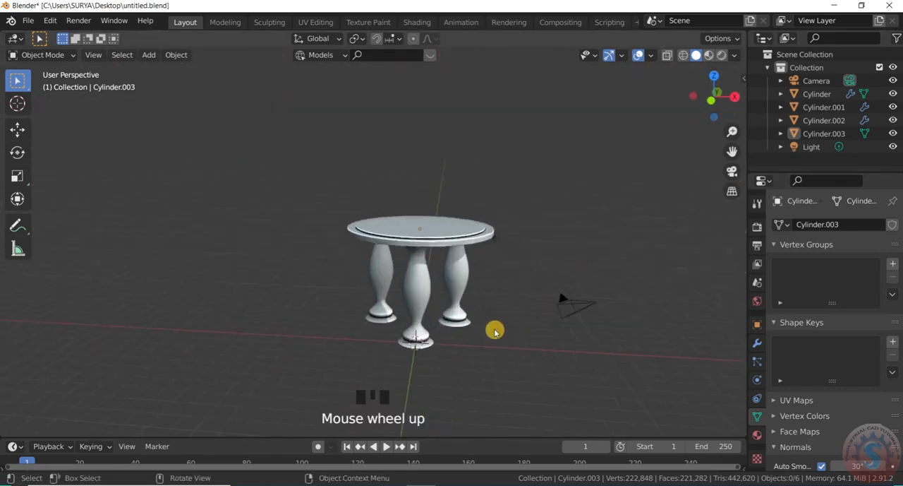
- Select the tabletop and all three legs, group them in a new collection, and clear the selection
{"action": "scroll", "coordinate": [495, 331], "scroll_direction": "up", "scroll_amount": 2}
{"action": "left_click_drag", "start_coordinate": [482, 239], "coordinate": [328, 156]}
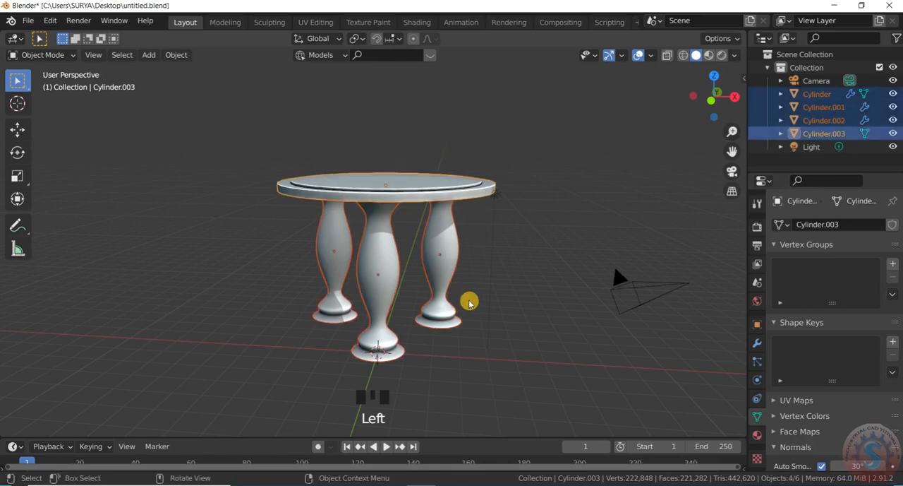
{"action": "scroll", "coordinate": [470, 268], "scroll_direction": "down", "scroll_amount": 2}
{"action": "scroll", "coordinate": [460, 256], "scroll_direction": "up", "scroll_amount": 2}
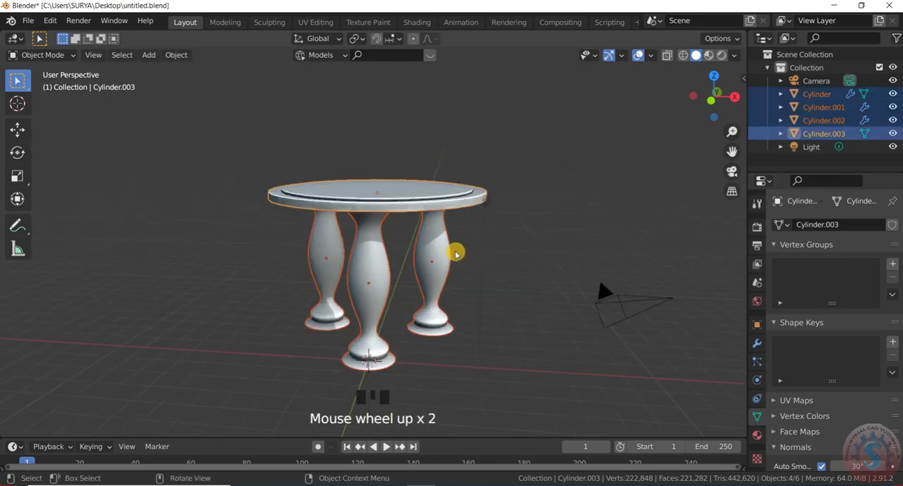
{"action": "key", "text": "ctrl+g"}
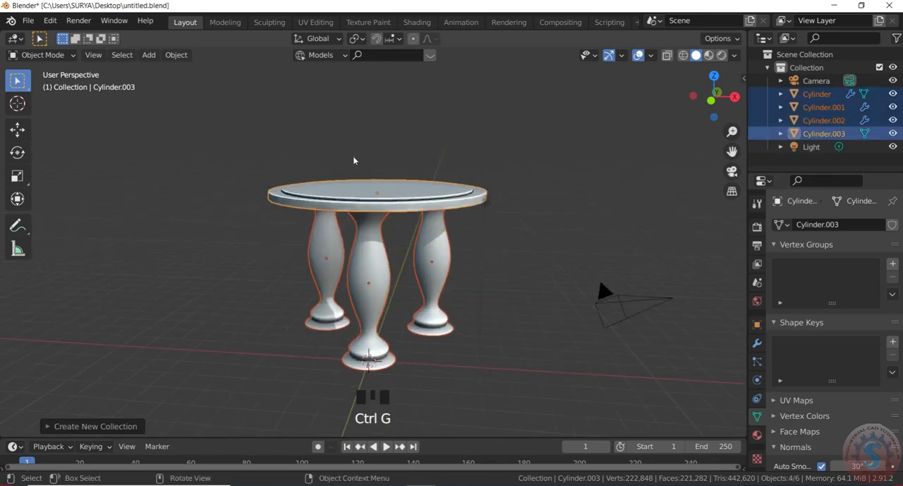
{"action": "scroll", "coordinate": [388, 211], "scroll_direction": "down", "scroll_amount": 2}
{"action": "scroll", "coordinate": [397, 206], "scroll_direction": "up", "scroll_amount": 1}
{"action": "left_click", "coordinate": [397, 190]}
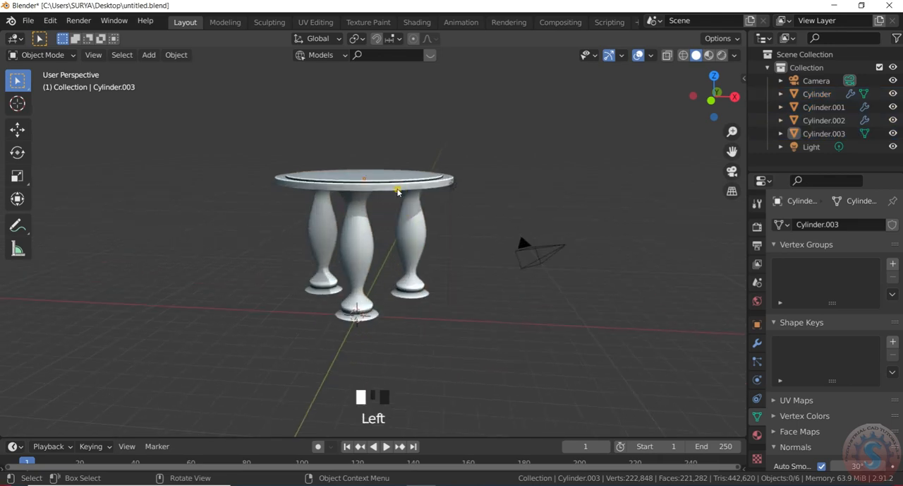
{"action": "left_click", "coordinate": [395, 185]}
{"action": "left_click", "coordinate": [436, 366]}
- Reselect the tabletop and legs, clear and restore their locations, and create a new collection from them again
{"action": "left_click_drag", "start_coordinate": [427, 336], "coordinate": [315, 157]}
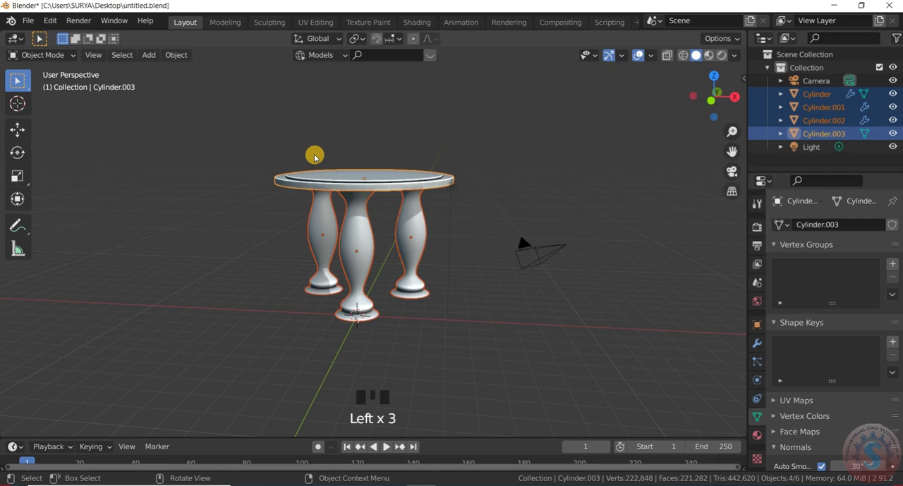
{"action": "key", "text": "shift+g"}
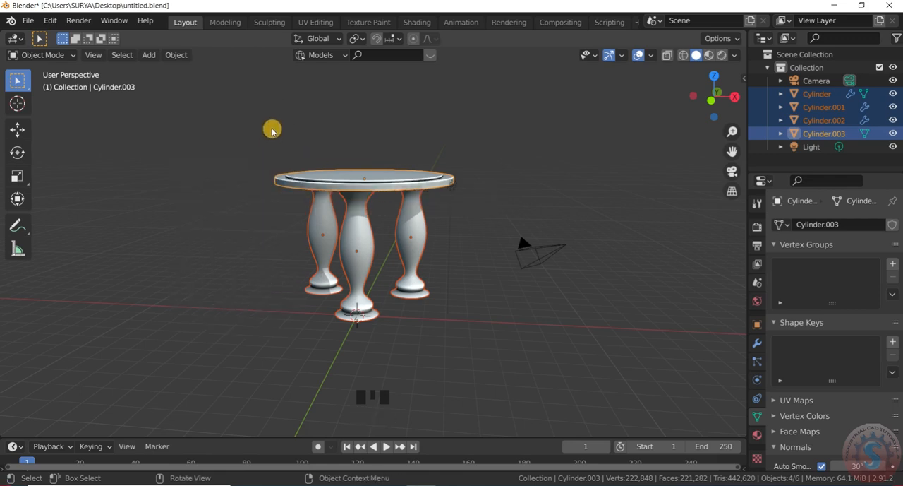
{"action": "key", "text": "alt+g"}
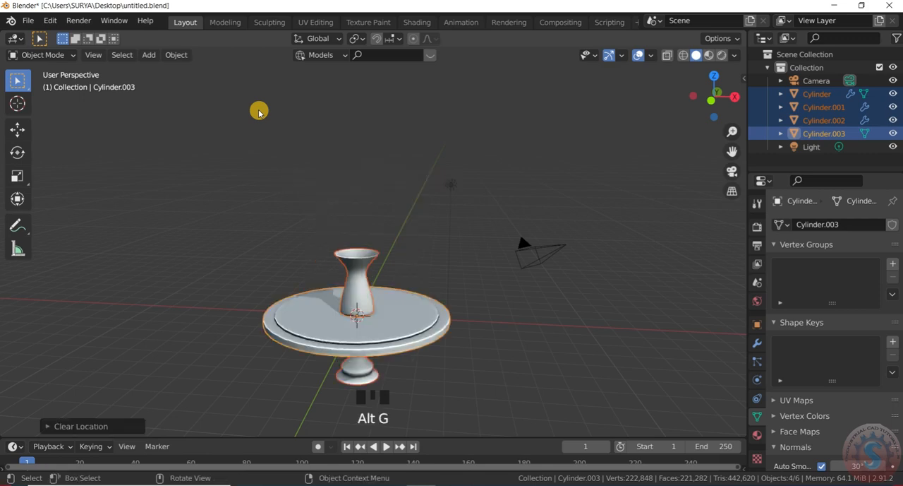
{"action": "key", "text": "ctrl+z"}
{"action": "key", "text": "ctrl+g"}
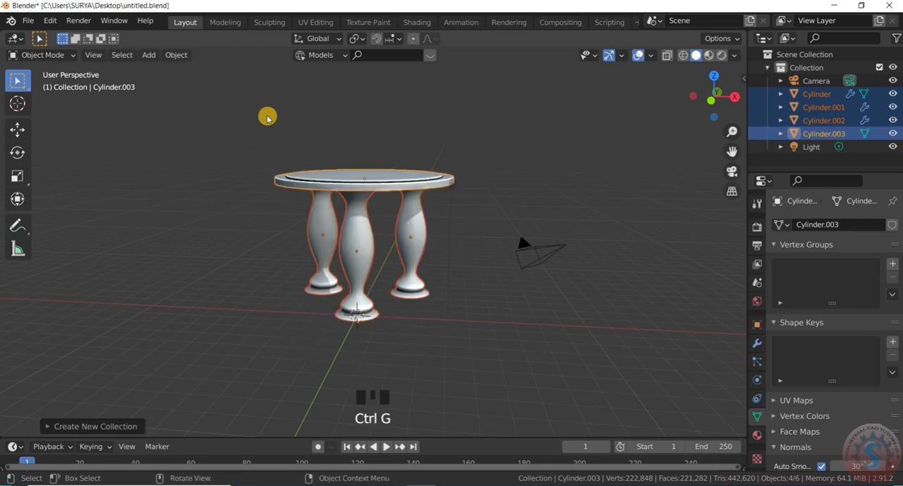
{"action": "left_click", "coordinate": [388, 244]}
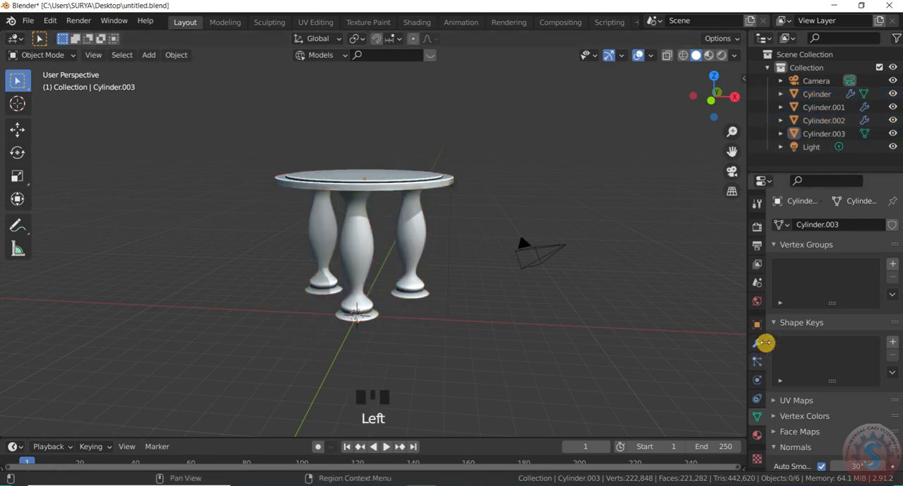
{"action": "left_click", "coordinate": [757, 342]}
{"action": "left_click", "coordinate": [757, 435]}
{"action": "left_click", "coordinate": [758, 342]}
{"action": "left_click", "coordinate": [800, 225]}
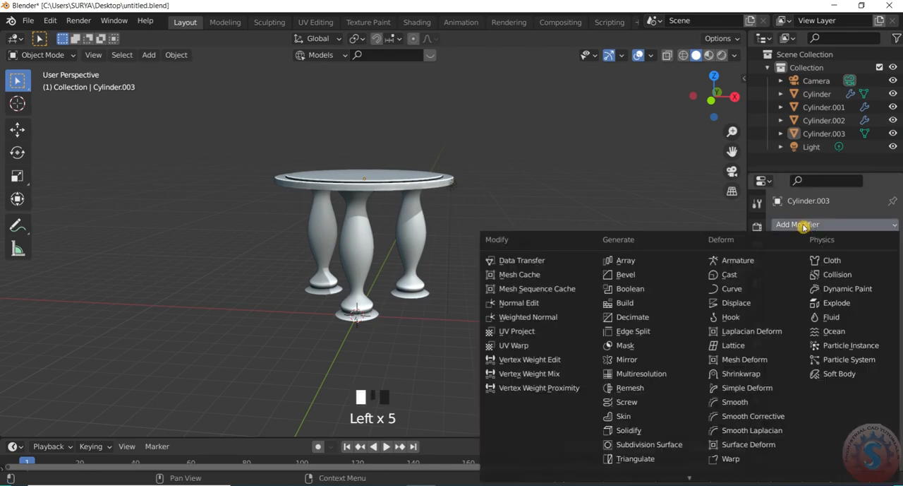
{"action": "left_click", "coordinate": [758, 443]}
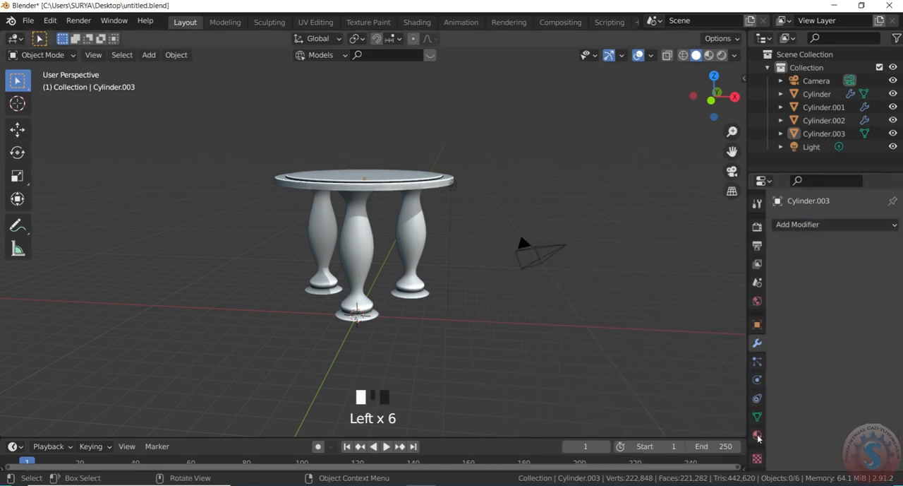
{"action": "left_click", "coordinate": [758, 436]}
{"action": "left_click", "coordinate": [789, 282]}
{"action": "left_click", "coordinate": [757, 345]}
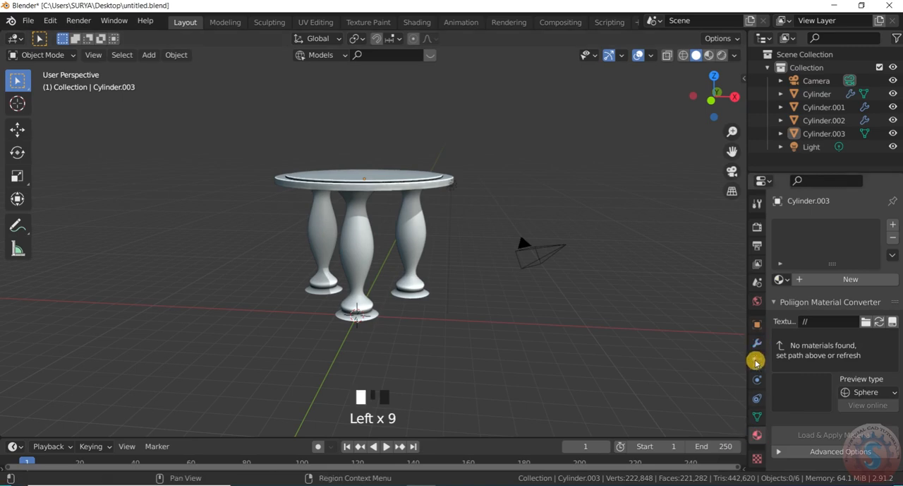
{"action": "left_click", "coordinate": [758, 434]}
{"action": "left_click", "coordinate": [760, 341]}
{"action": "left_click", "coordinate": [757, 434]}
{"action": "left_click", "coordinate": [758, 342]}
{"action": "left_click", "coordinate": [757, 434]}
{"action": "left_click", "coordinate": [759, 345]}
{"action": "left_click", "coordinate": [758, 433]}
{"action": "left_click", "coordinate": [760, 343]}
{"action": "left_click", "coordinate": [796, 225]}
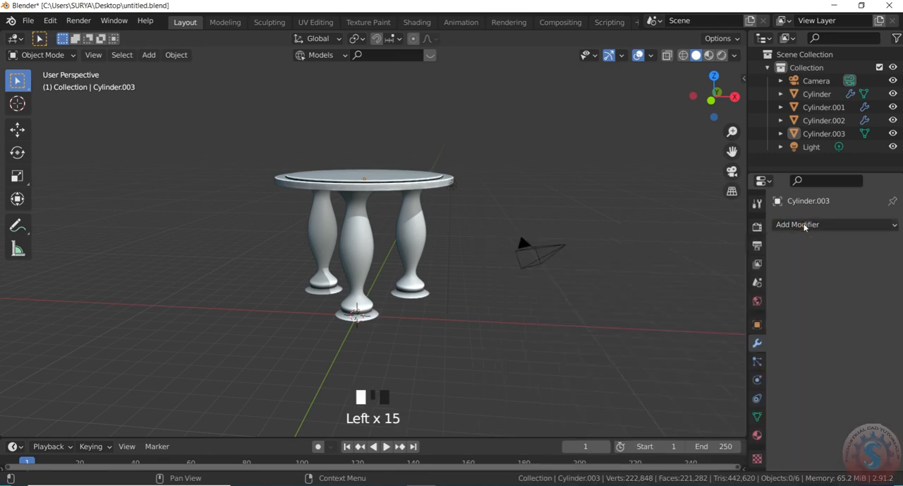
{"action": "left_click", "coordinate": [759, 433]}
{"action": "left_click", "coordinate": [759, 342]}
{"action": "left_click", "coordinate": [759, 434]}
{"action": "left_click", "coordinate": [760, 342]}
{"action": "left_click", "coordinate": [798, 224]}
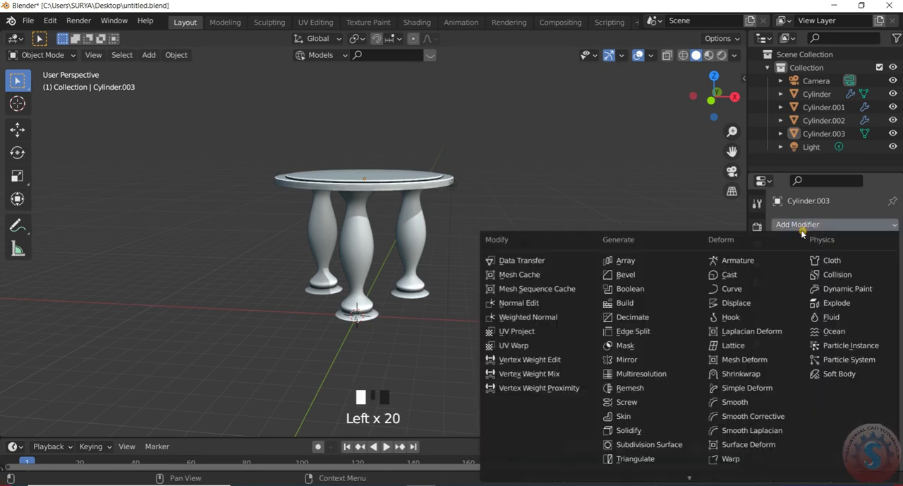
{"action": "left_click", "coordinate": [758, 416]}
{"action": "left_click", "coordinate": [759, 433]}
{"action": "left_click", "coordinate": [759, 343]}
{"action": "left_click", "coordinate": [757, 434]}
{"action": "left_click", "coordinate": [757, 342]}
{"action": "left_click", "coordinate": [757, 433]}
{"action": "left_click", "coordinate": [757, 342]}
{"action": "left_click", "coordinate": [757, 433]}
{"action": "left_click", "coordinate": [781, 279]}
{"action": "left_click", "coordinate": [758, 343]}
{"action": "left_click", "coordinate": [758, 433]}
{"action": "left_click", "coordinate": [759, 343]}
- Create a new material for the tabletop
{"action": "left_click", "coordinate": [757, 433]}
{"action": "left_click", "coordinate": [780, 278]}
{"action": "left_click", "coordinate": [805, 279]}
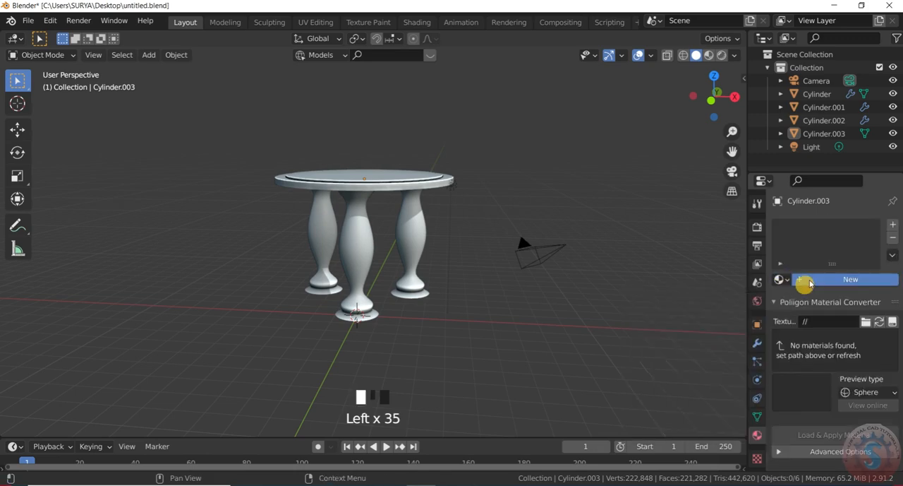
{"action": "left_click", "coordinate": [810, 279]}
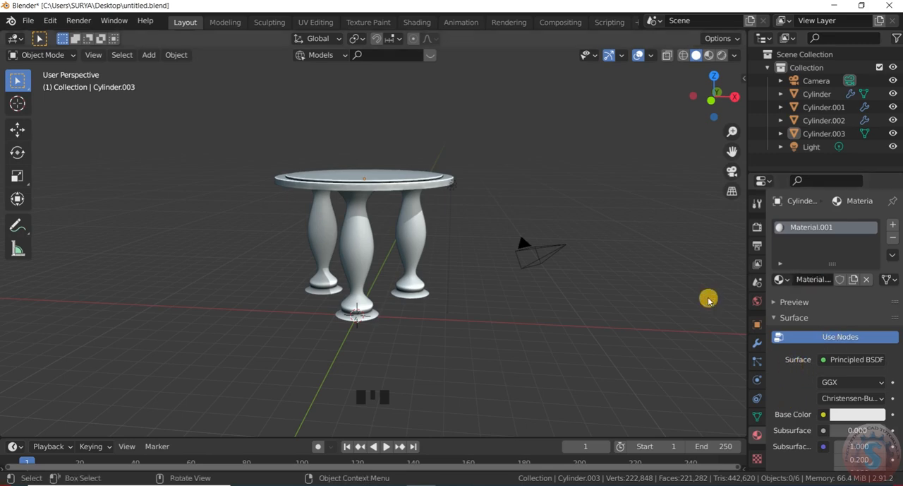
- Load the Sample Materials library in the material's Material Library VX settings
{"action": "scroll", "coordinate": [802, 393], "scroll_direction": "down", "scroll_amount": 13}
{"action": "scroll", "coordinate": [802, 393], "scroll_direction": "down", "scroll_amount": 20}
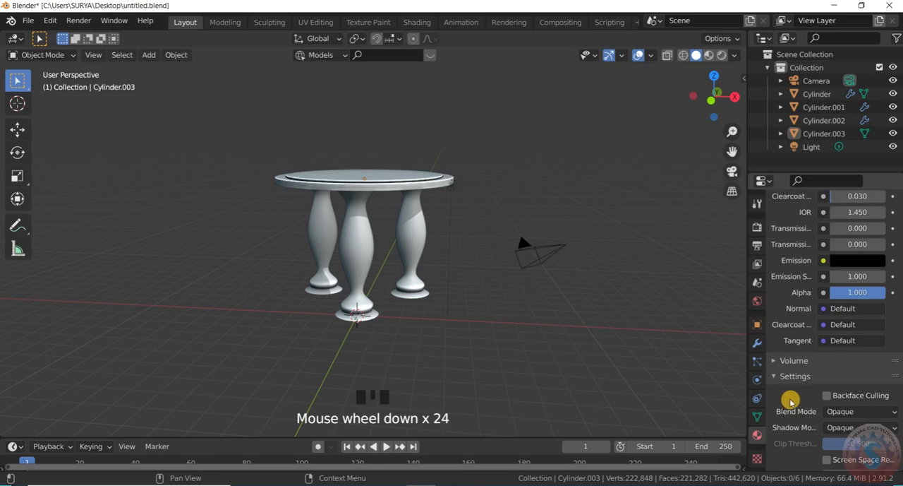
{"action": "left_click", "coordinate": [782, 339]}
{"action": "left_click", "coordinate": [809, 360]}
{"action": "left_click", "coordinate": [807, 358]}
{"action": "scroll", "coordinate": [799, 388], "scroll_direction": "down", "scroll_amount": 3}
{"action": "scroll", "coordinate": [798, 387], "scroll_direction": "up", "scroll_amount": 2}
{"action": "scroll", "coordinate": [799, 388], "scroll_direction": "up", "scroll_amount": 3}
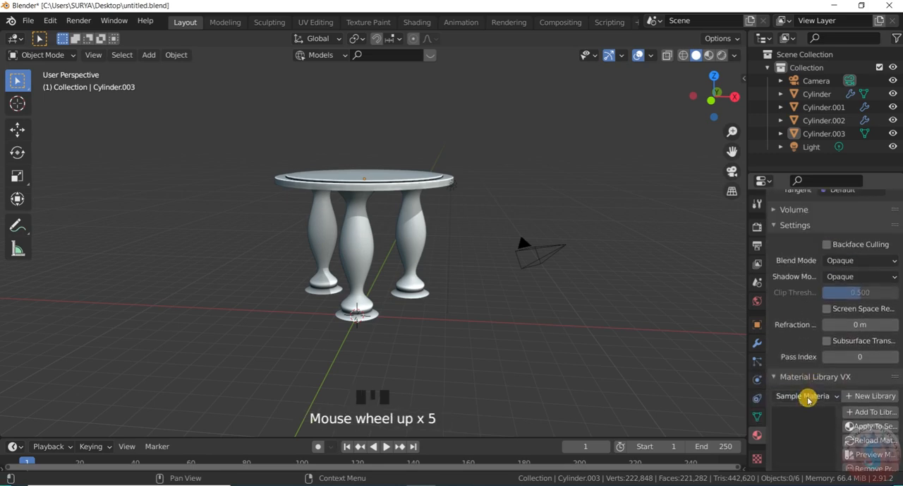
{"action": "left_click", "coordinate": [806, 396]}
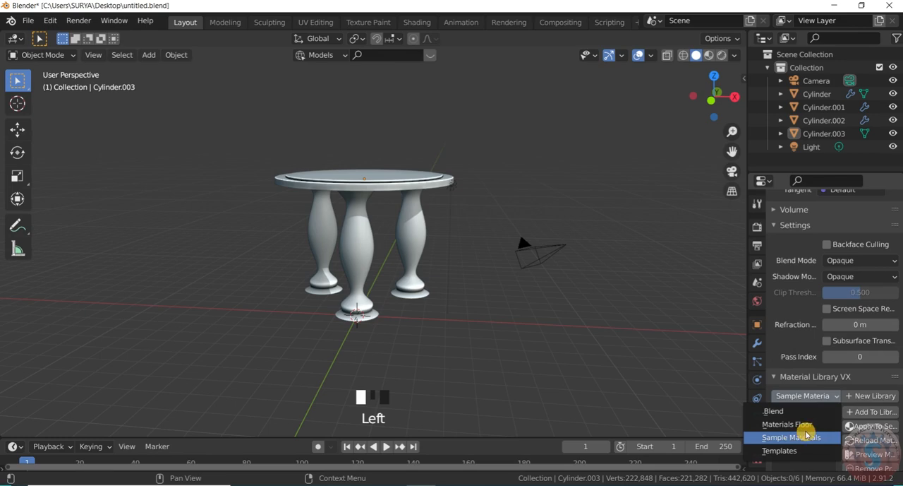
{"action": "left_click", "coordinate": [807, 437]}
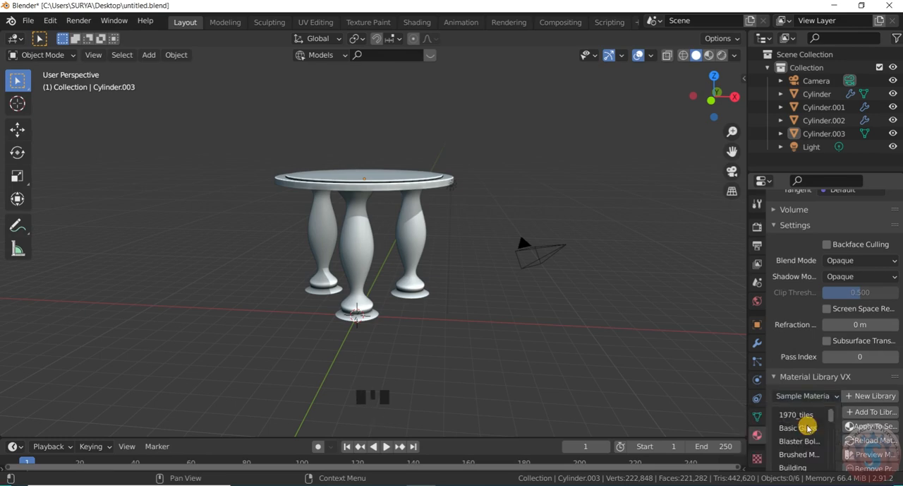
- Pick the wood boards material in the Sample Materials library and try to apply it to the tabletop
{"action": "scroll", "coordinate": [820, 429], "scroll_direction": "down", "scroll_amount": 1}
{"action": "scroll", "coordinate": [821, 432], "scroll_direction": "down", "scroll_amount": 2}
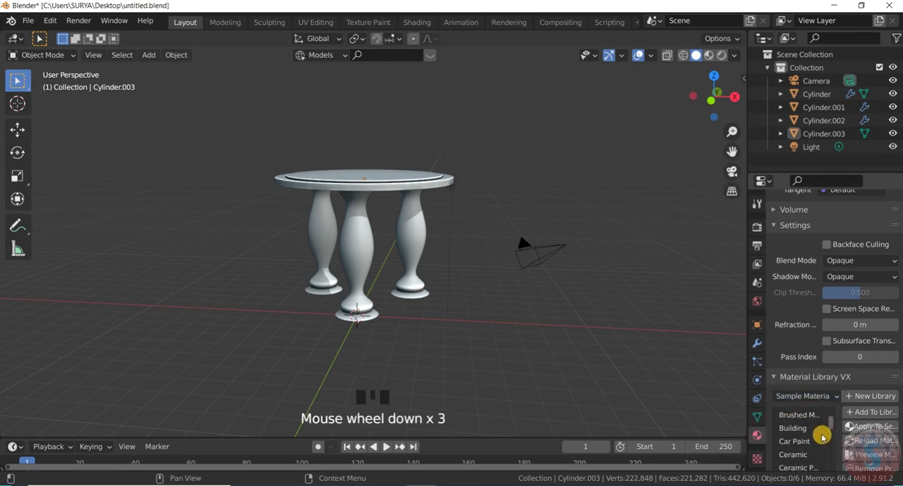
{"action": "scroll", "coordinate": [822, 442], "scroll_direction": "down", "scroll_amount": 3}
{"action": "left_click_drag", "start_coordinate": [832, 448], "coordinate": [831, 477]}
{"action": "scroll", "coordinate": [822, 454], "scroll_direction": "down", "scroll_amount": 2}
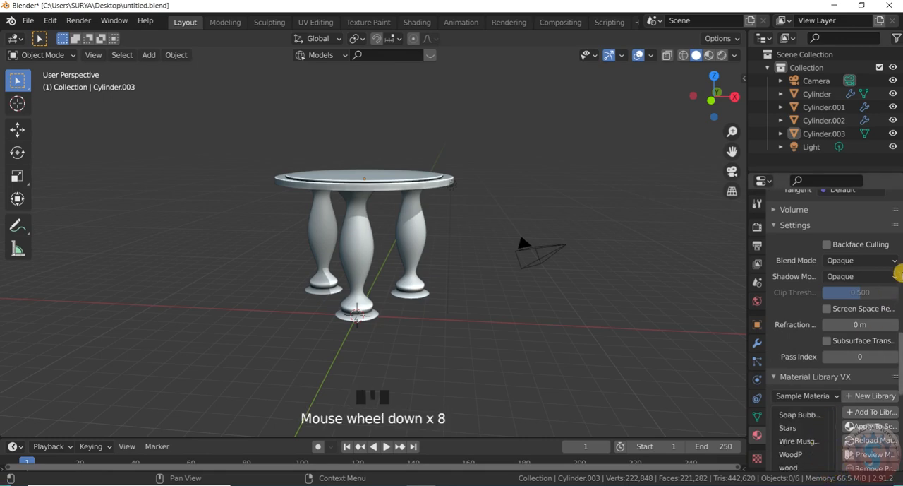
{"action": "scroll", "coordinate": [897, 279], "scroll_direction": "down", "scroll_amount": 2}
{"action": "left_click", "coordinate": [808, 443]}
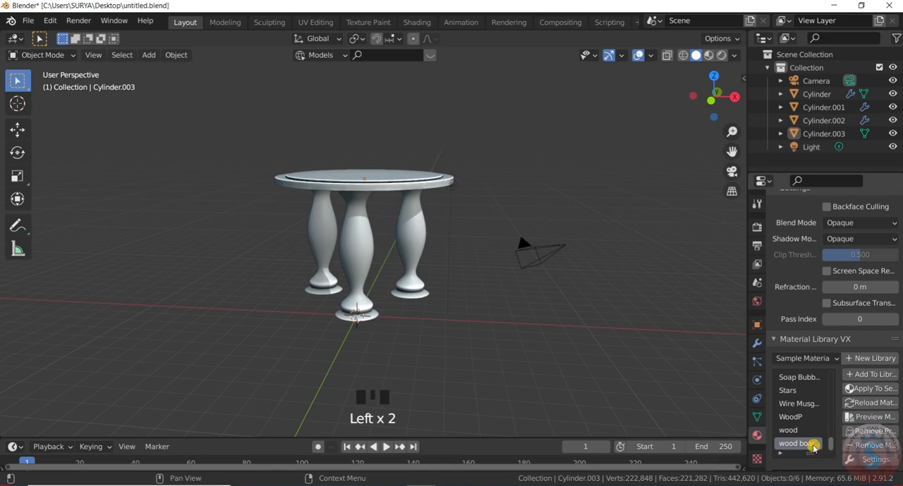
{"action": "left_click", "coordinate": [798, 441]}
{"action": "left_click", "coordinate": [796, 439]}
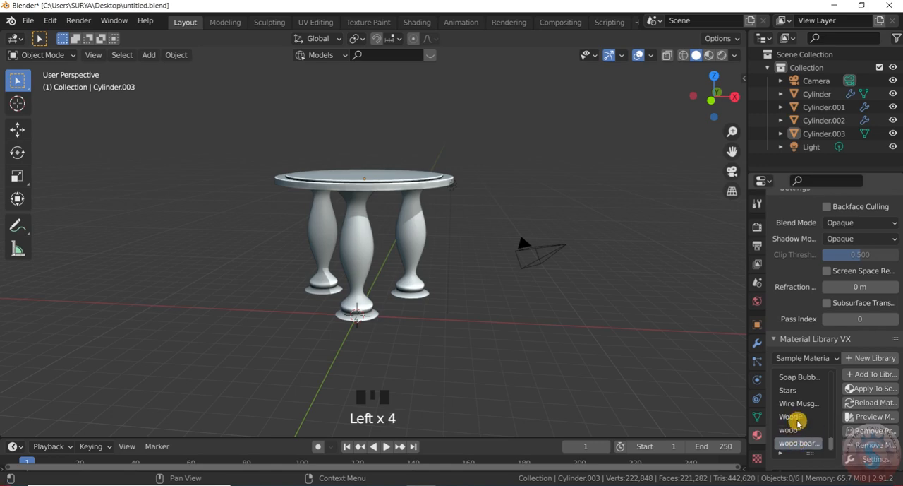
{"action": "left_click", "coordinate": [802, 438]}
{"action": "left_click", "coordinate": [802, 442]}
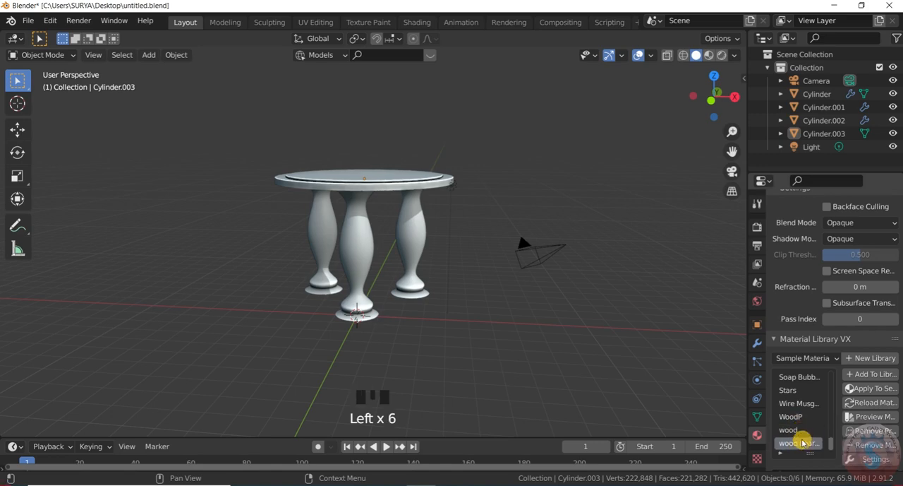
{"action": "left_click", "coordinate": [866, 390]}
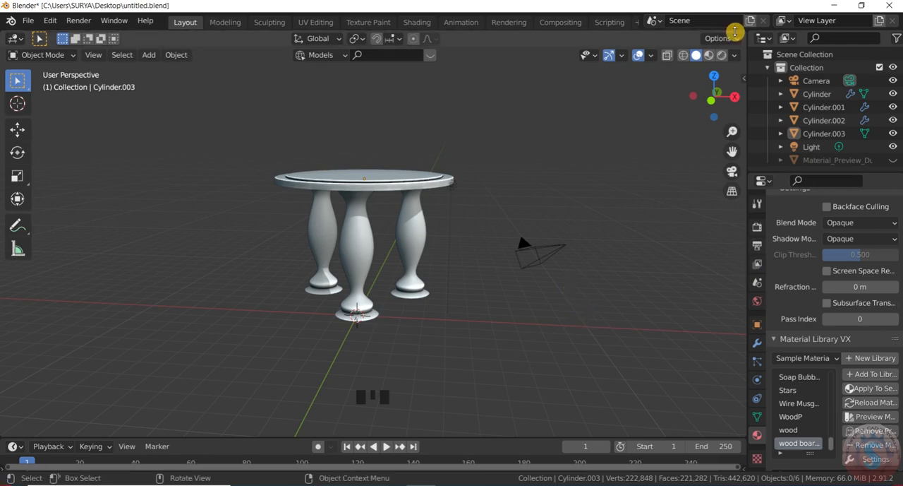
- Switch the viewport to Material Preview shading and select the front table leg
{"action": "left_click", "coordinate": [722, 55]}
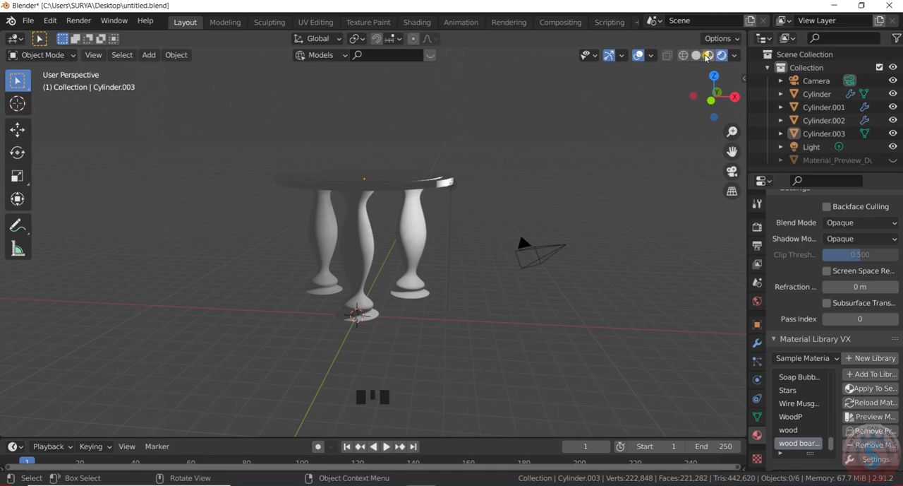
{"action": "left_click", "coordinate": [707, 57]}
{"action": "scroll", "coordinate": [355, 235], "scroll_direction": "up", "scroll_amount": 2}
{"action": "left_click", "coordinate": [357, 237]}
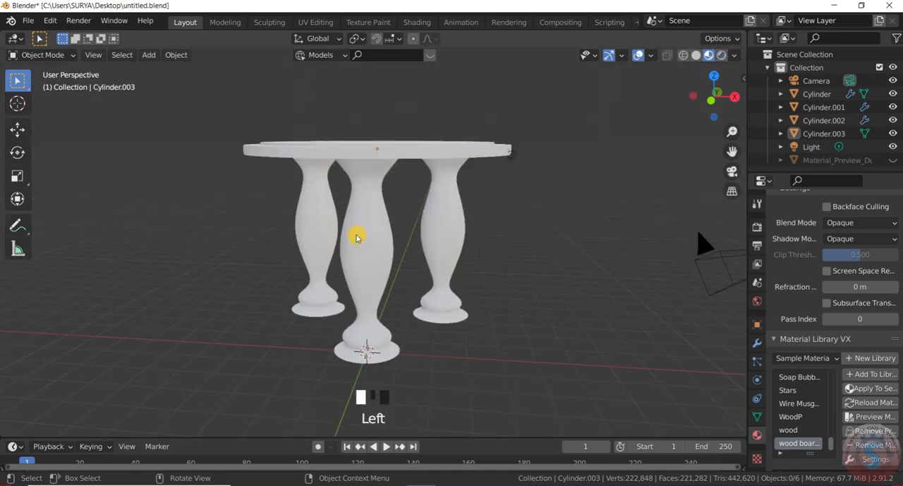
{"action": "scroll", "coordinate": [356, 237], "scroll_direction": "down", "scroll_amount": 3}
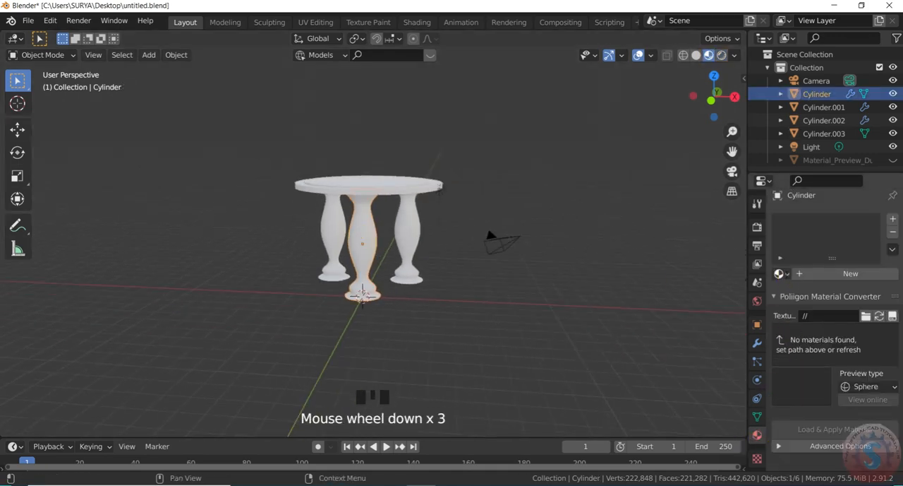
- Create a new material for the front leg and apply the wood boards material from the Sample Materials library to it
{"action": "left_click", "coordinate": [779, 274]}
{"action": "left_click", "coordinate": [851, 273]}
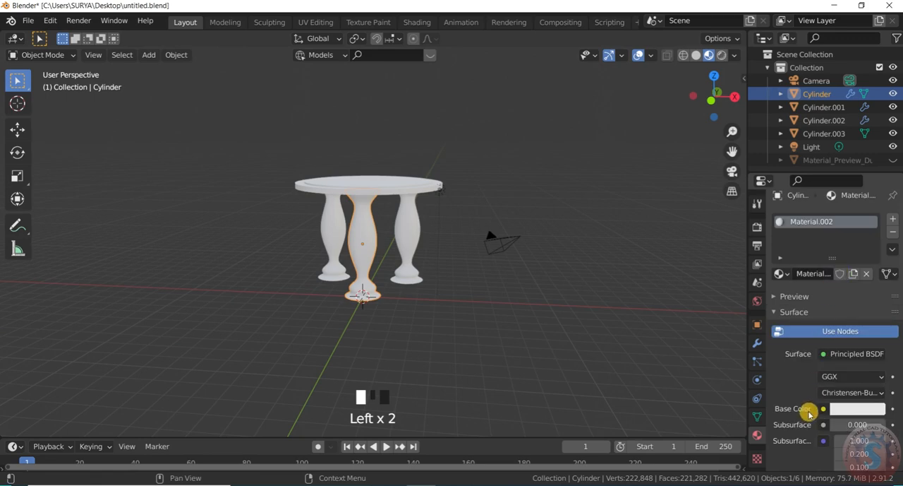
{"action": "scroll", "coordinate": [809, 414], "scroll_direction": "down", "scroll_amount": 20}
{"action": "scroll", "coordinate": [800, 459], "scroll_direction": "down", "scroll_amount": 18}
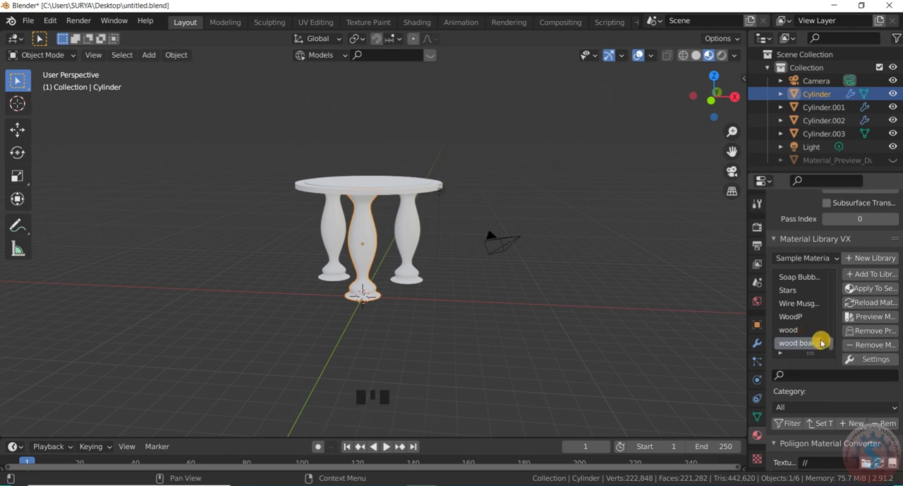
{"action": "left_click", "coordinate": [872, 289]}
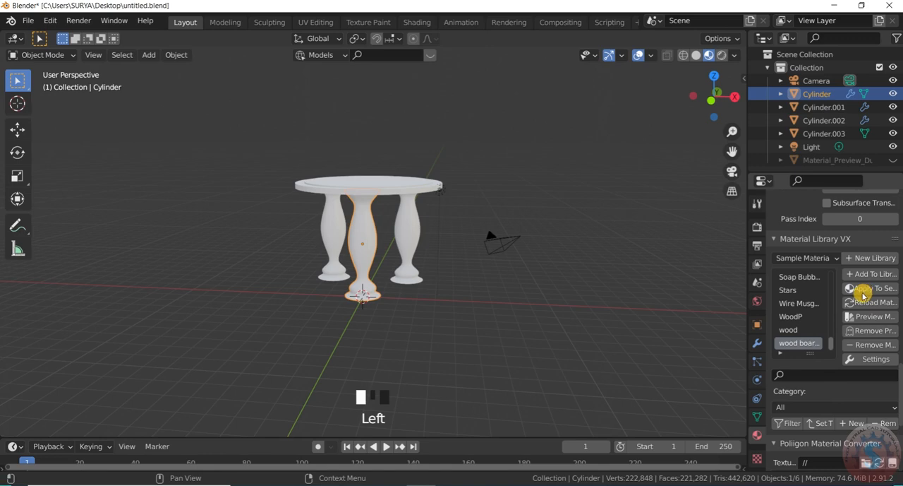
- Assign the existing wood boards material to the rear leg nearest the camera object, Cylinder.002
{"action": "left_click", "coordinate": [421, 232]}
{"action": "scroll", "coordinate": [420, 231], "scroll_direction": "up", "scroll_amount": 1}
{"action": "left_click", "coordinate": [780, 274]}
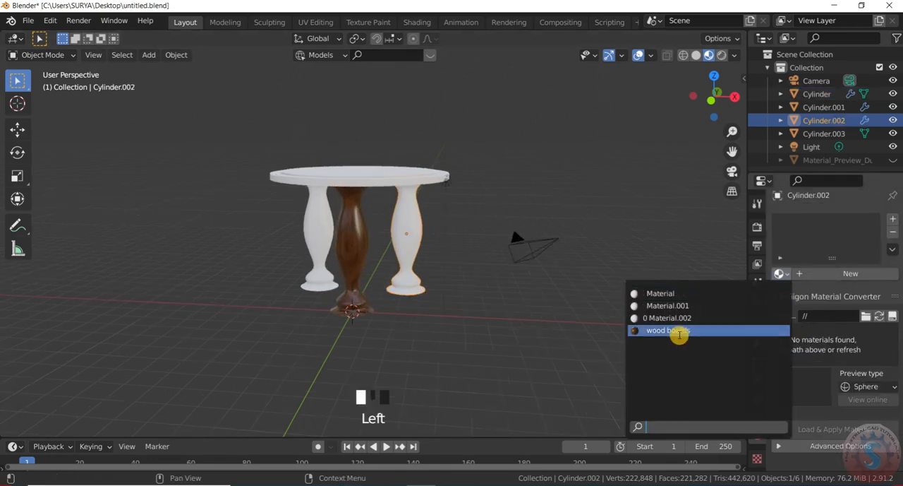
{"action": "left_click", "coordinate": [670, 329]}
- Assign the existing wood boards material to the remaining white leg, Cylinder.001
{"action": "left_click", "coordinate": [320, 224]}
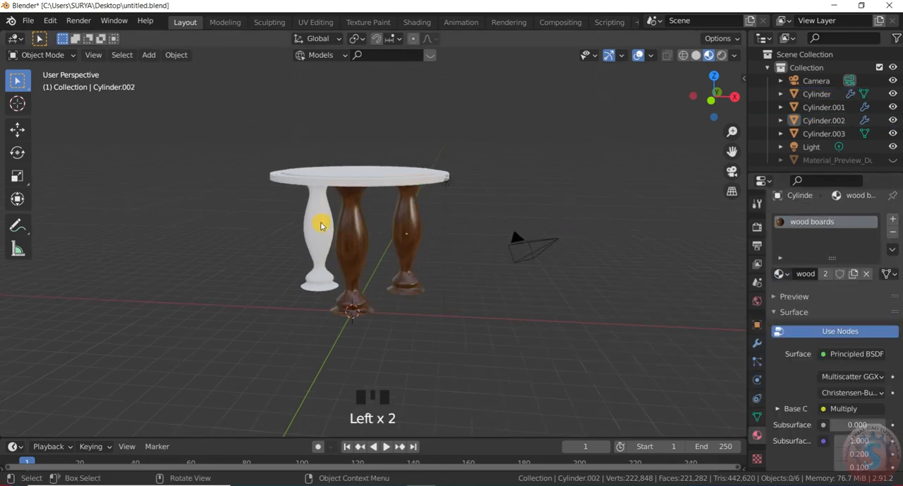
{"action": "left_click", "coordinate": [321, 226]}
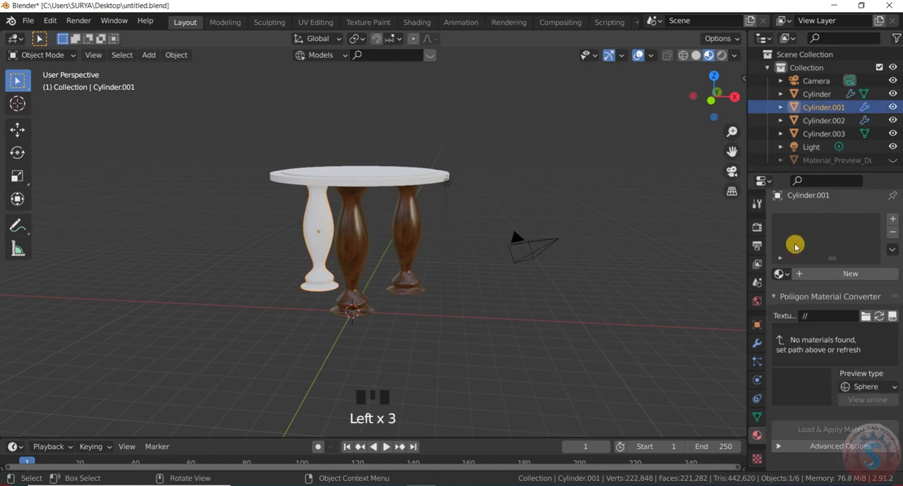
{"action": "scroll", "coordinate": [494, 221], "scroll_direction": "down", "scroll_amount": 2}
{"action": "left_click", "coordinate": [780, 273]}
{"action": "left_click", "coordinate": [703, 329]}
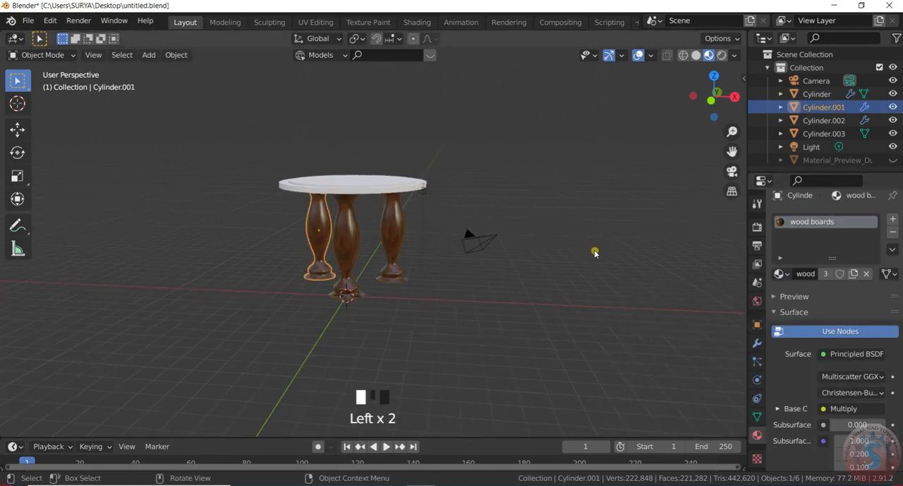
- Replace the tabletop's material with wood boards and clear the selection
{"action": "left_click", "coordinate": [399, 193]}
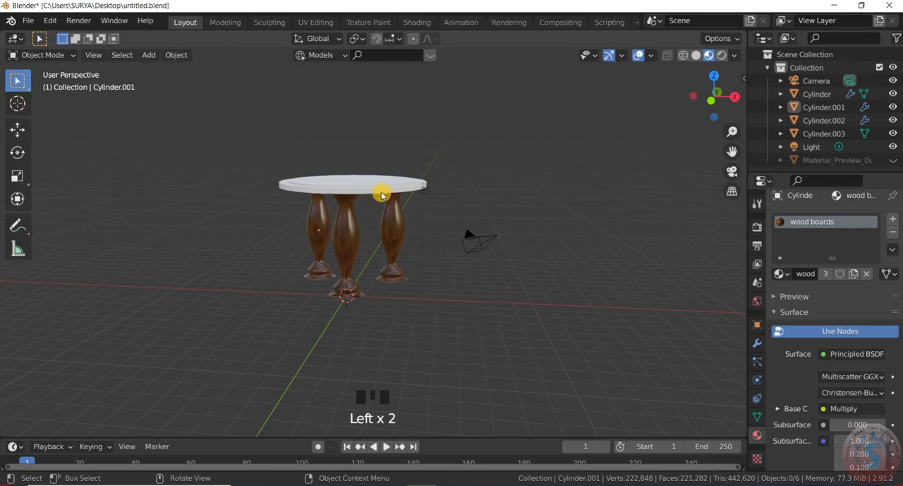
{"action": "left_click", "coordinate": [381, 195]}
{"action": "scroll", "coordinate": [381, 194], "scroll_direction": "up", "scroll_amount": 2}
{"action": "left_click", "coordinate": [782, 273]}
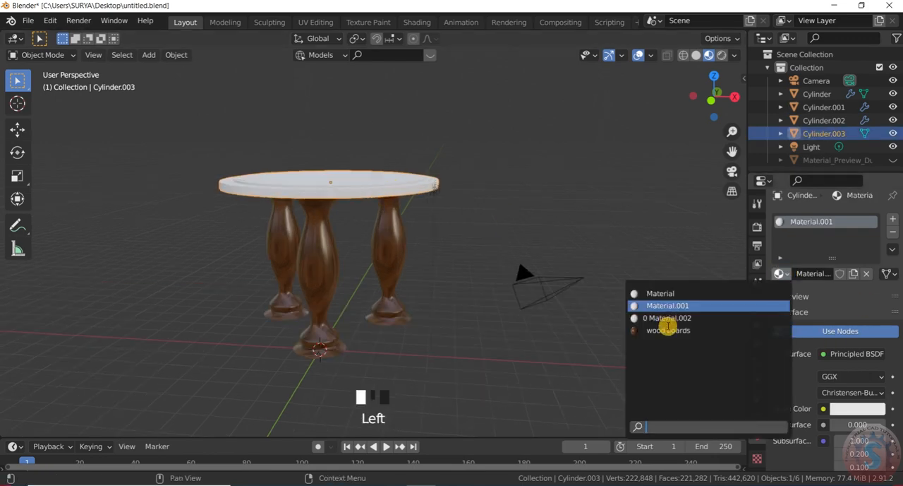
{"action": "left_click", "coordinate": [667, 331]}
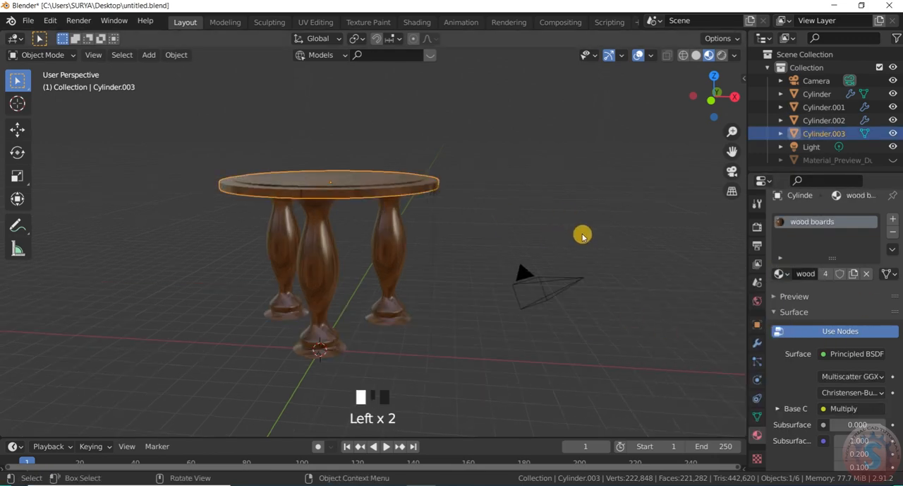
{"action": "left_click", "coordinate": [582, 237]}
- Select the point light beside the tabletop's edge
{"action": "scroll", "coordinate": [532, 224], "scroll_direction": "down", "scroll_amount": 4}
{"action": "scroll", "coordinate": [472, 223], "scroll_direction": "up", "scroll_amount": 5}
{"action": "scroll", "coordinate": [531, 213], "scroll_direction": "down", "scroll_amount": 1}
{"action": "left_click", "coordinate": [530, 211]}
{"action": "left_click", "coordinate": [528, 211]}
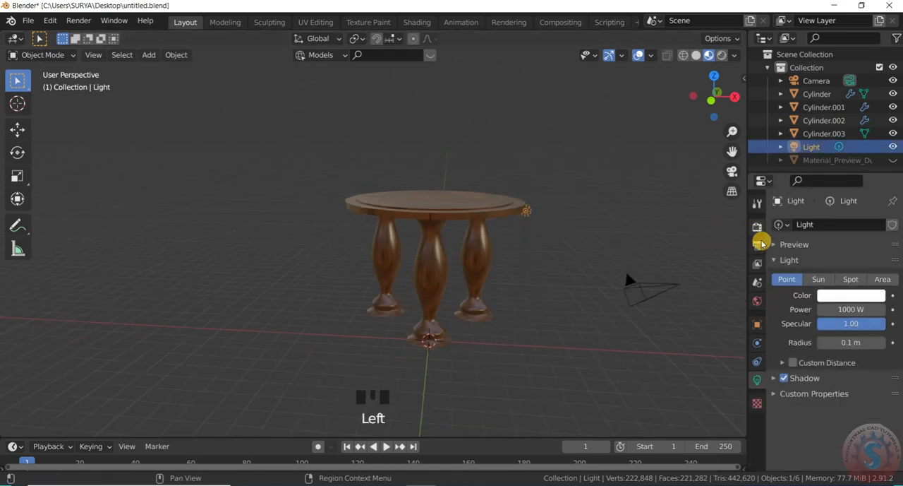
- Enable Bloom in the scene's Eevee render settings
{"action": "left_click", "coordinate": [757, 228]}
{"action": "left_click", "coordinate": [787, 331]}
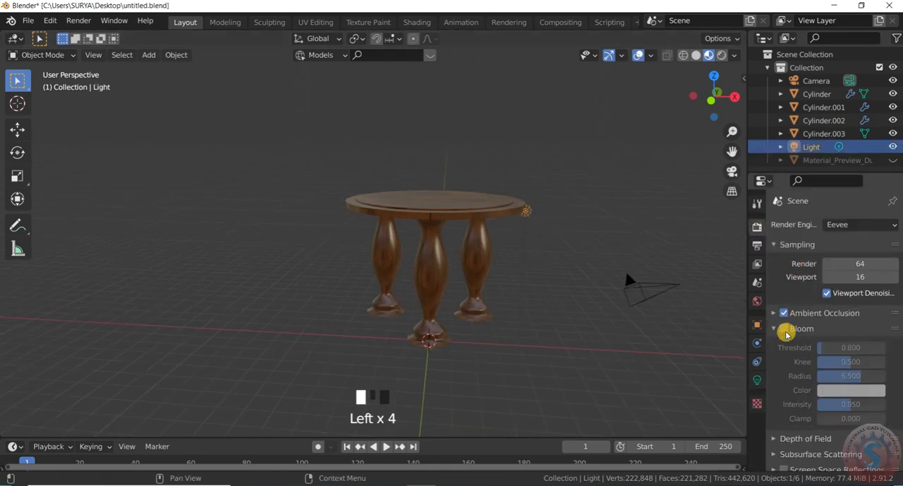
{"action": "scroll", "coordinate": [787, 320], "scroll_direction": "down", "scroll_amount": 3}
{"action": "left_click", "coordinate": [785, 271]}
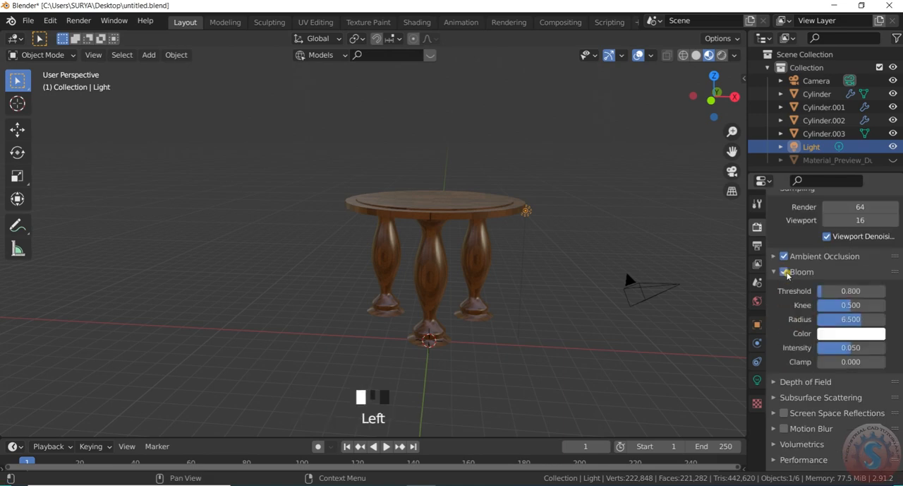
- Expand the Shadows render settings and enable both Simplify and Freestyle
{"action": "scroll", "coordinate": [782, 416], "scroll_direction": "down", "scroll_amount": 3}
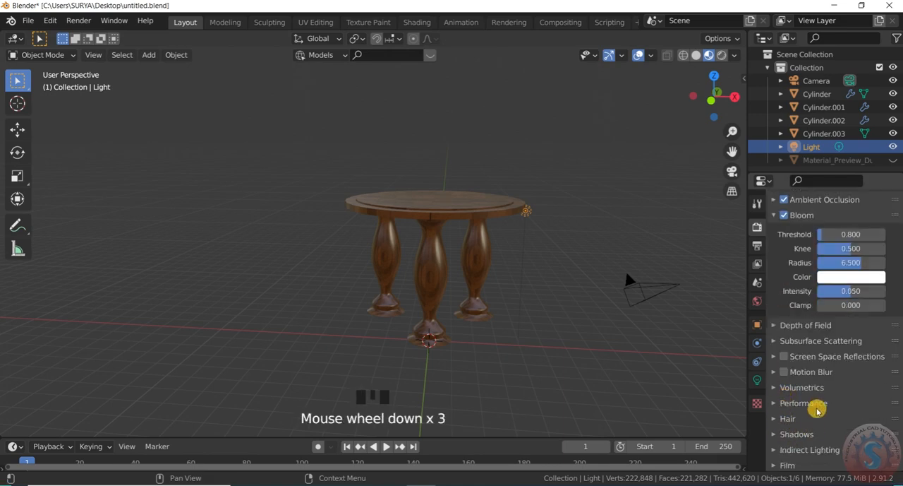
{"action": "left_click", "coordinate": [817, 433]}
{"action": "scroll", "coordinate": [818, 397], "scroll_direction": "down", "scroll_amount": 7}
{"action": "left_click", "coordinate": [774, 429]}
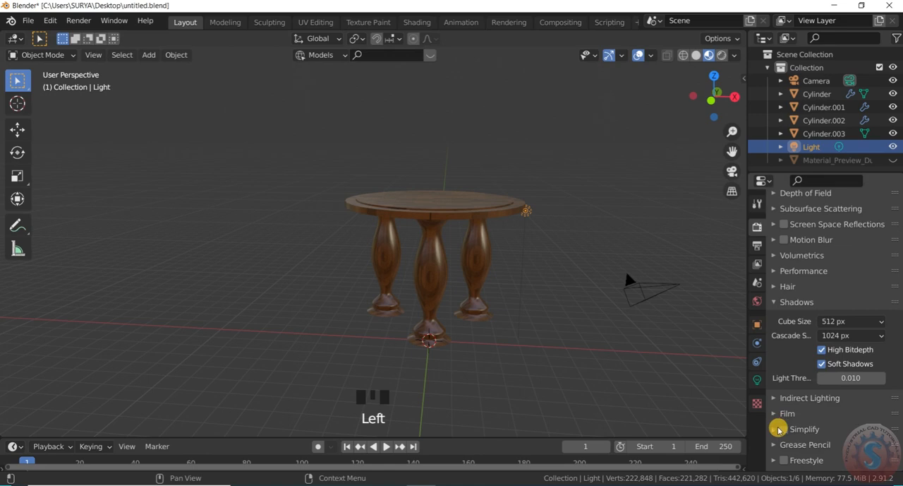
{"action": "left_click", "coordinate": [784, 459]}
{"action": "scroll", "coordinate": [816, 416], "scroll_direction": "down", "scroll_amount": 12}
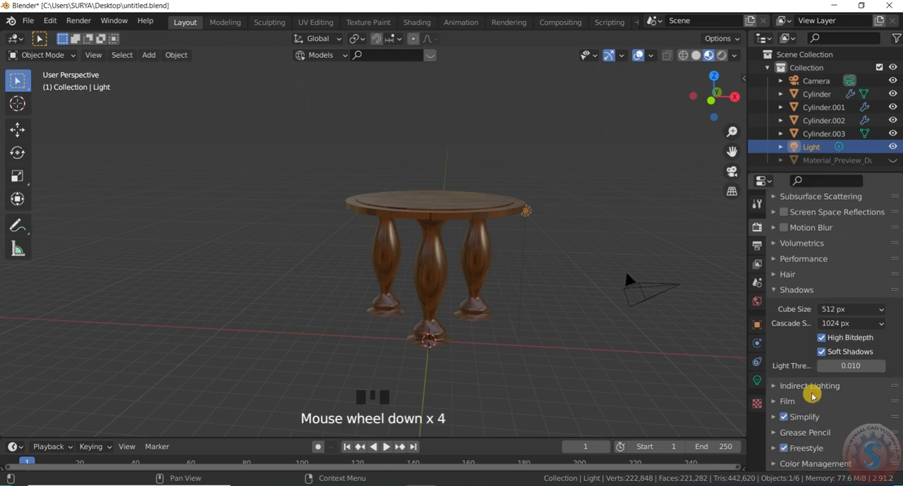
- Set the Color Management look to High Contrast
{"action": "left_click", "coordinate": [782, 460]}
{"action": "scroll", "coordinate": [824, 372], "scroll_direction": "down", "scroll_amount": 3}
{"action": "scroll", "coordinate": [824, 372], "scroll_direction": "down", "scroll_amount": 8}
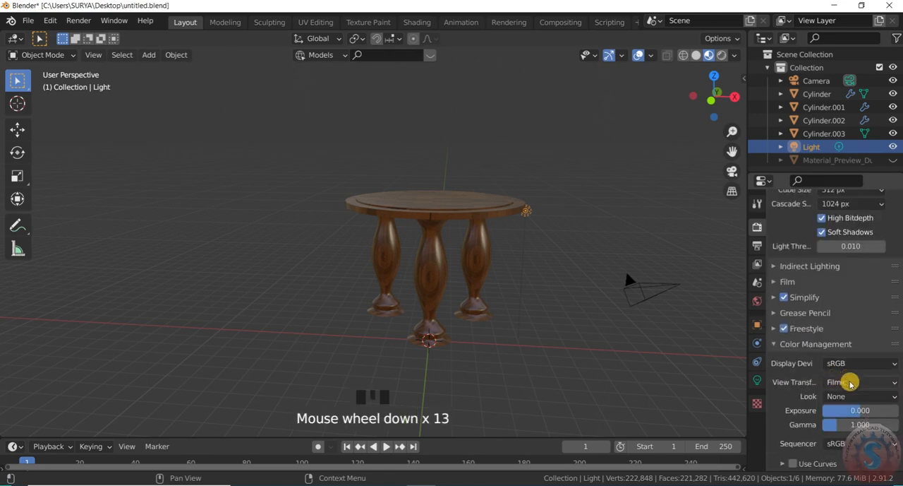
{"action": "left_click", "coordinate": [849, 396]}
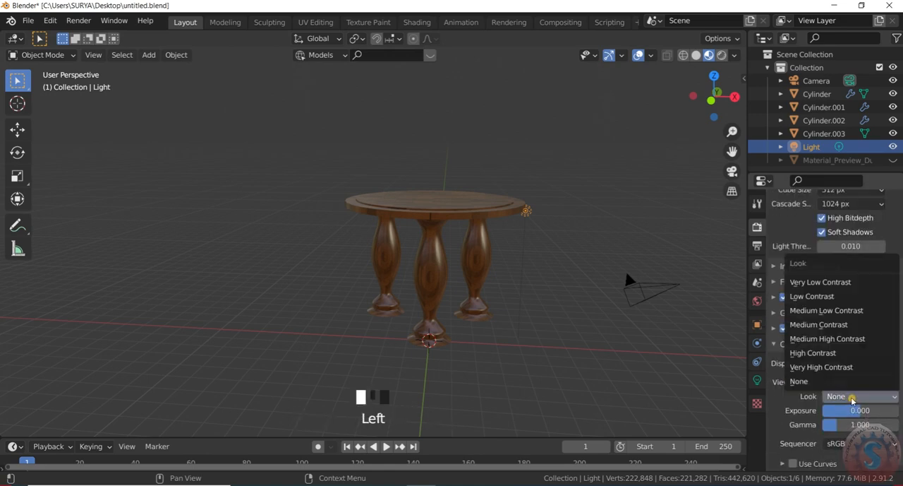
{"action": "left_click", "coordinate": [838, 353]}
- Duplicate the light beside the tabletop, leaving the copy at the original's position
{"action": "scroll", "coordinate": [568, 258], "scroll_direction": "up", "scroll_amount": 2}
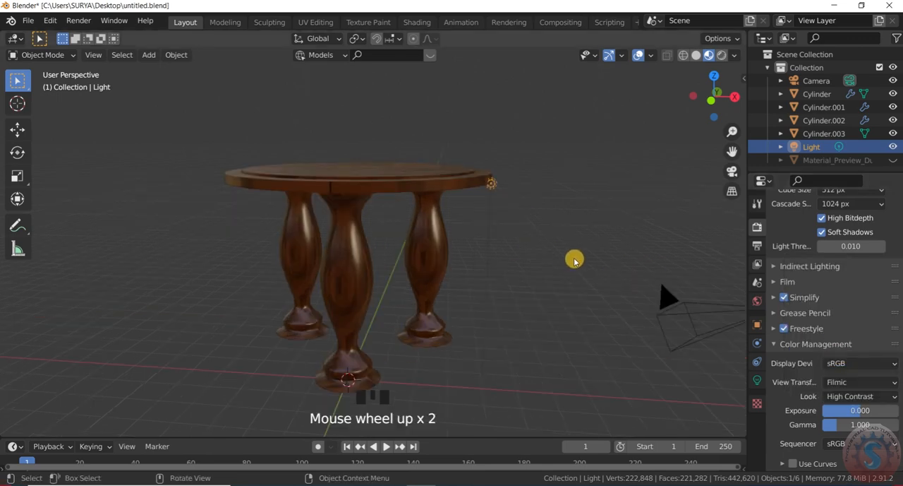
{"action": "left_click", "coordinate": [495, 187]}
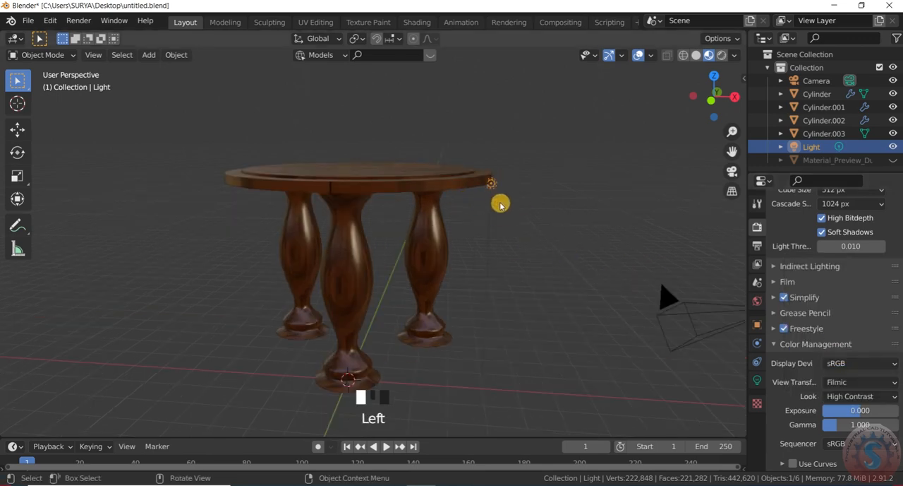
{"action": "scroll", "coordinate": [501, 206], "scroll_direction": "down", "scroll_amount": 2}
{"action": "key", "text": "shift+d"}
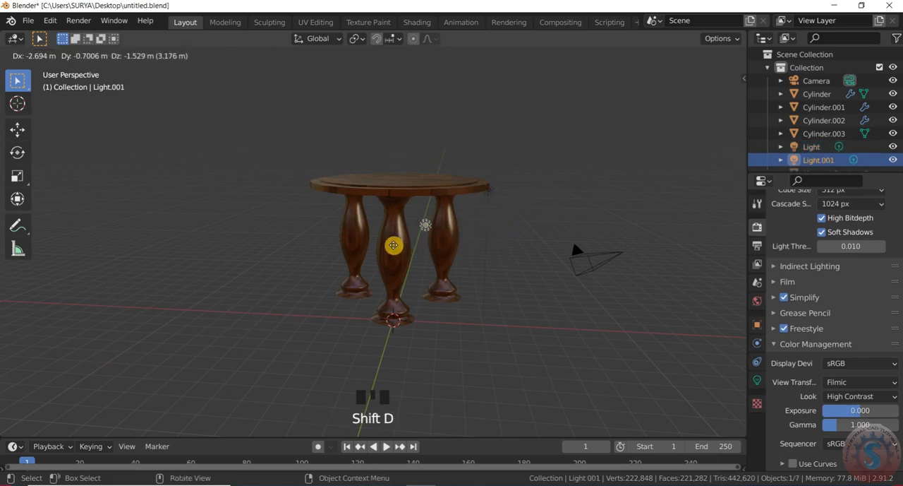
{"action": "right_click", "coordinate": [351, 172]}
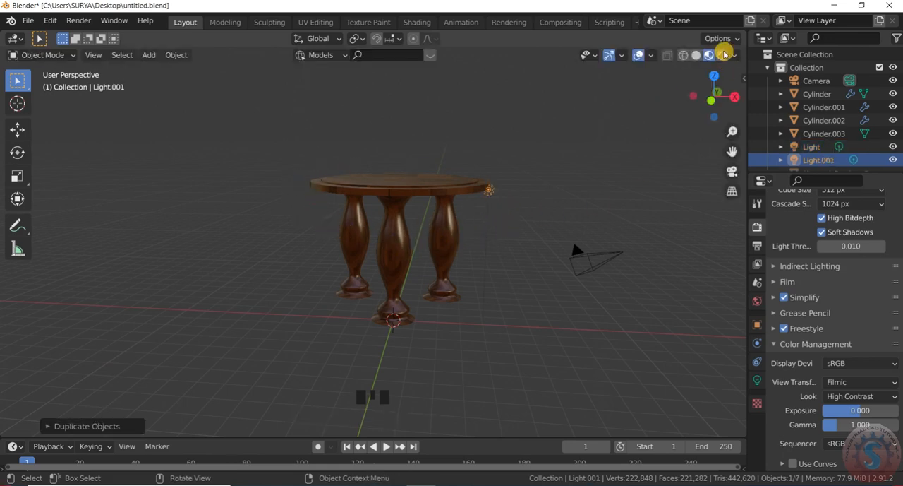
- Switch to Rendered shading, move the duplicated light just below the tabletop's edge, and clear the selection
{"action": "scroll", "coordinate": [535, 291], "scroll_direction": "down", "scroll_amount": 1}
{"action": "scroll", "coordinate": [519, 219], "scroll_direction": "up", "scroll_amount": 1}
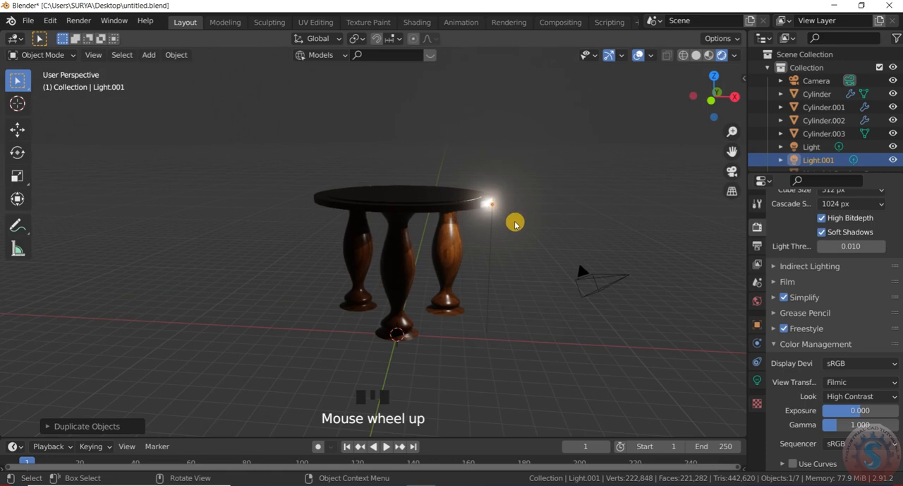
{"action": "key", "text": "g"}
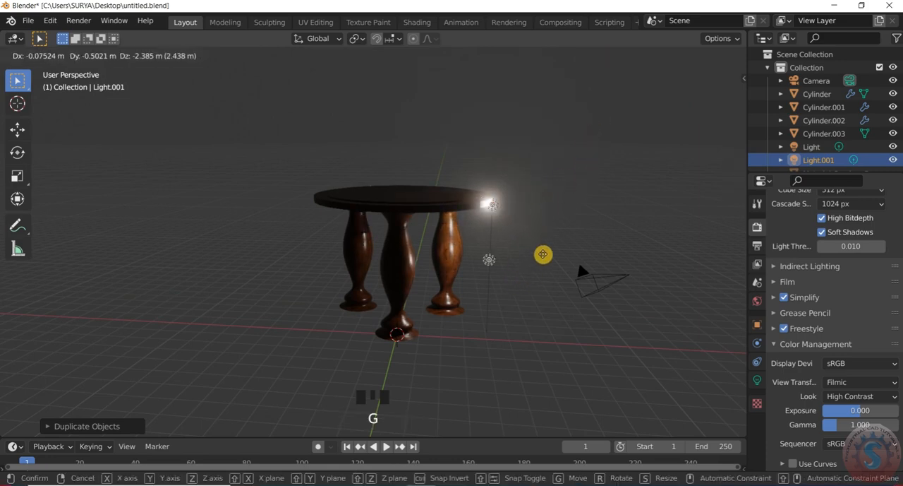
{"action": "left_click", "coordinate": [508, 215]}
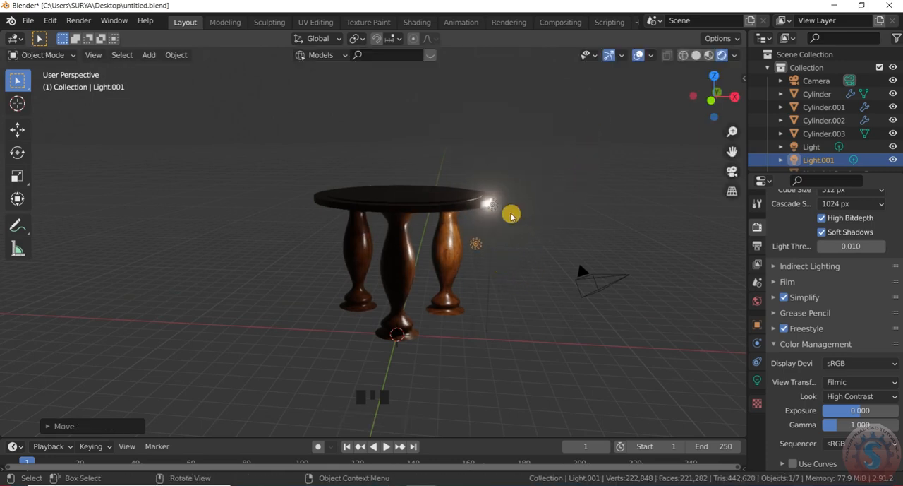
{"action": "left_click", "coordinate": [496, 213]}
{"action": "left_click", "coordinate": [497, 210]}
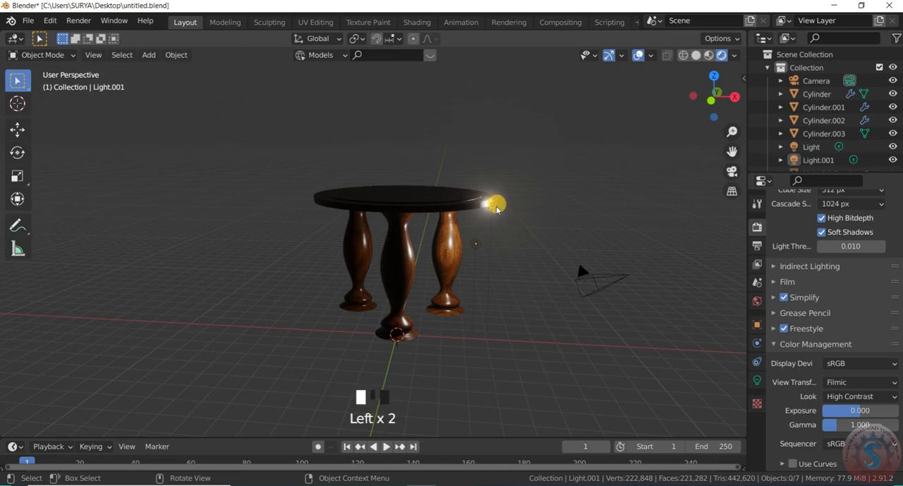
- Move the original light from the tabletop's edge to a point high above the table on its negative X side
{"action": "left_click", "coordinate": [500, 218]}
{"action": "scroll", "coordinate": [502, 212], "scroll_direction": "up", "scroll_amount": 6}
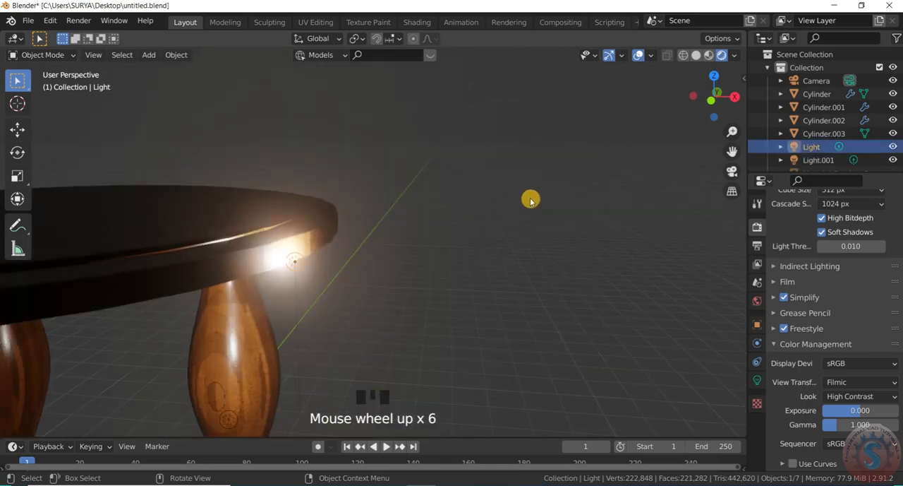
{"action": "scroll", "coordinate": [530, 197], "scroll_direction": "down", "scroll_amount": 6}
{"action": "key", "text": "g"}
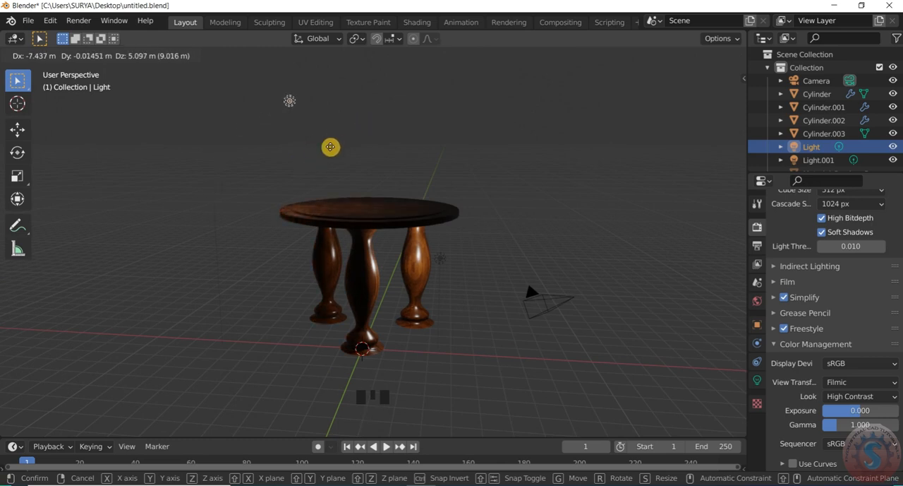
{"action": "left_click", "coordinate": [328, 147]}
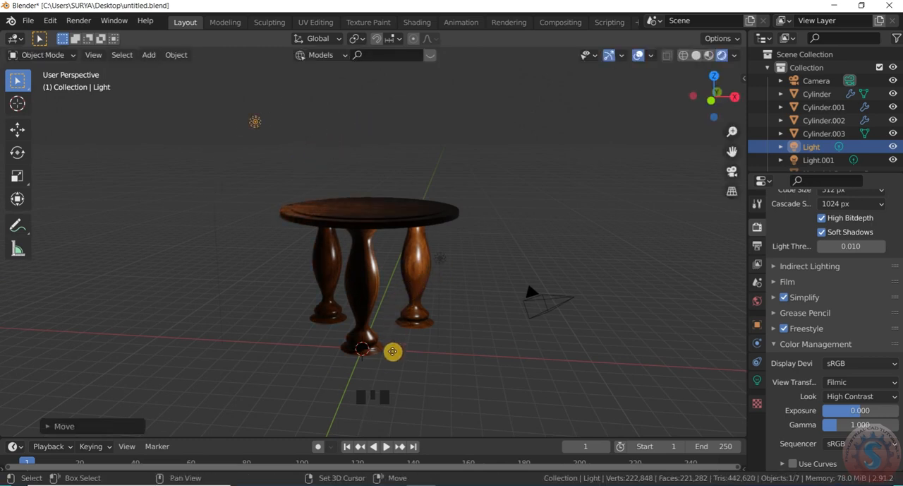
- Duplicate the raised light and place the copy below tabletop height, beside the leg on the negative X side
{"action": "key", "text": "shift+d"}
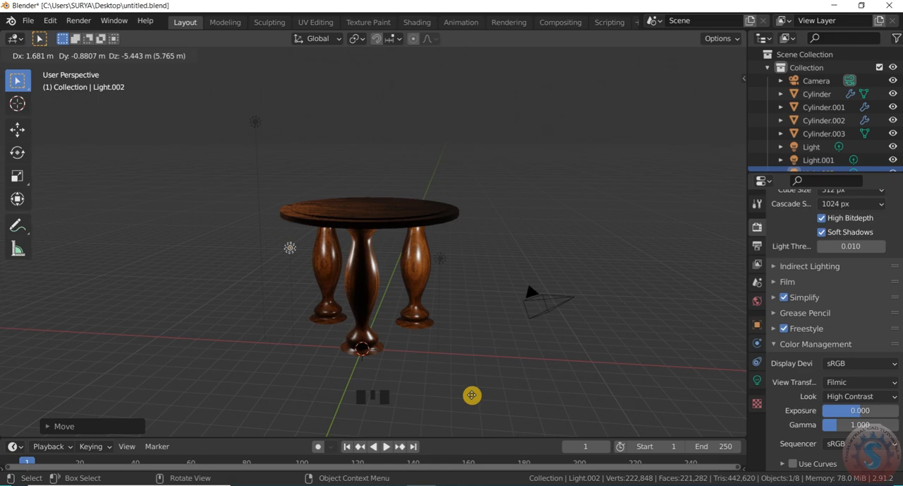
{"action": "left_click", "coordinate": [488, 345]}
{"action": "scroll", "coordinate": [490, 226], "scroll_direction": "down", "scroll_amount": 2}
{"action": "scroll", "coordinate": [489, 226], "scroll_direction": "up", "scroll_amount": 2}
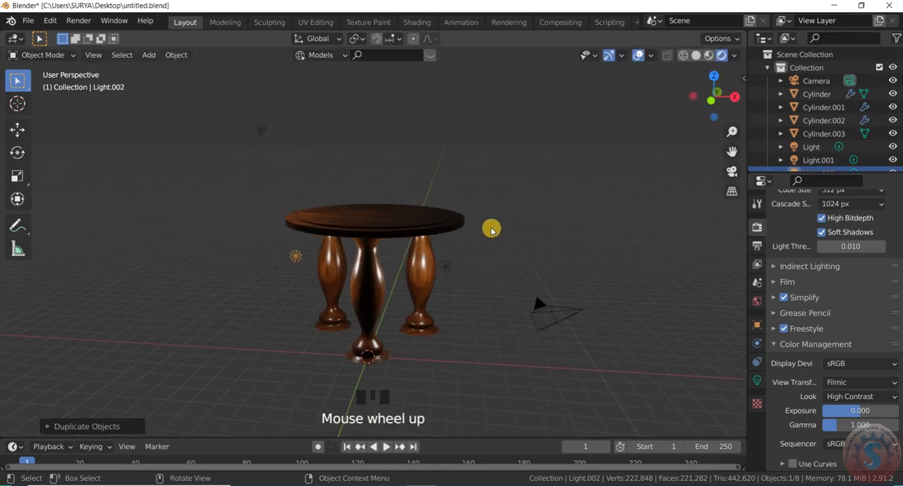
- Duplicate the light beside the leg and place the copy above the tabletop on its positive X side
{"action": "key", "text": "shift+d"}
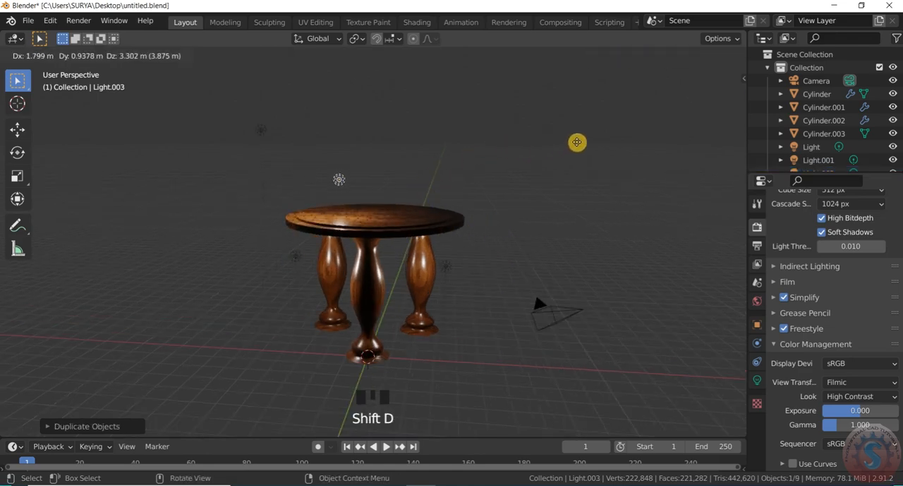
{"action": "left_click", "coordinate": [628, 130]}
{"action": "scroll", "coordinate": [455, 194], "scroll_direction": "up", "scroll_amount": 2}
{"action": "scroll", "coordinate": [450, 207], "scroll_direction": "down", "scroll_amount": 2}
{"action": "mouse_move", "coordinate": [720, 94]}
{"action": "left_mouse_down"}
{"action": "mouse_move", "coordinate": [682, 128]}
{"action": "mouse_move", "coordinate": [724, 93]}
{"action": "mouse_move", "coordinate": [715, 92]}
{"action": "left_mouse_up"}
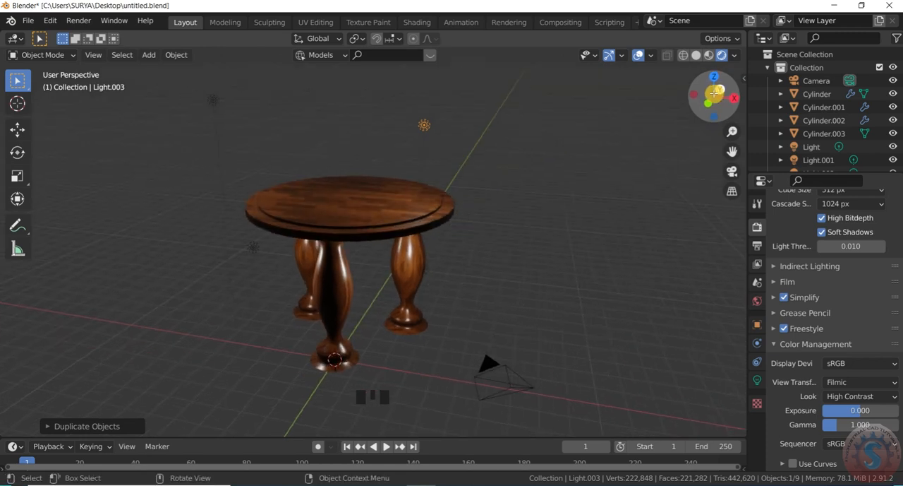
- Duplicate the light above the tabletop and place the copy lower, just over the tabletop above the front leg
{"action": "key", "text": "shift+d"}
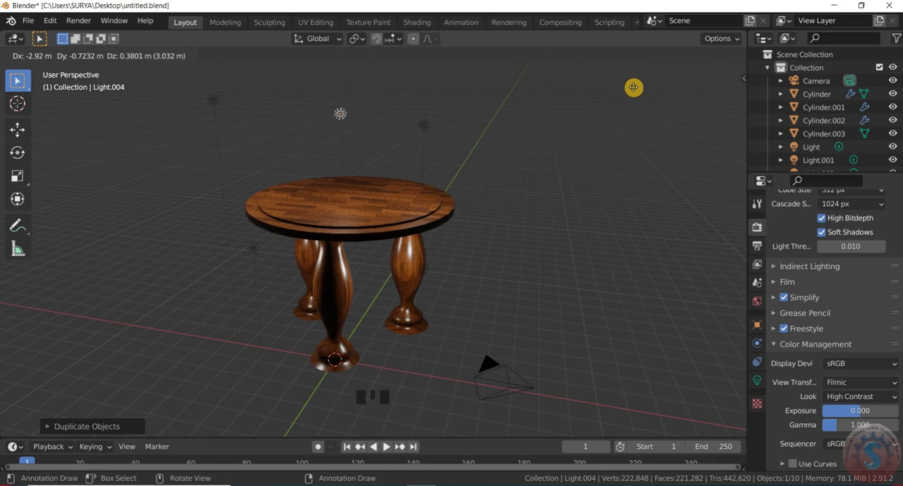
{"action": "left_click", "coordinate": [635, 122]}
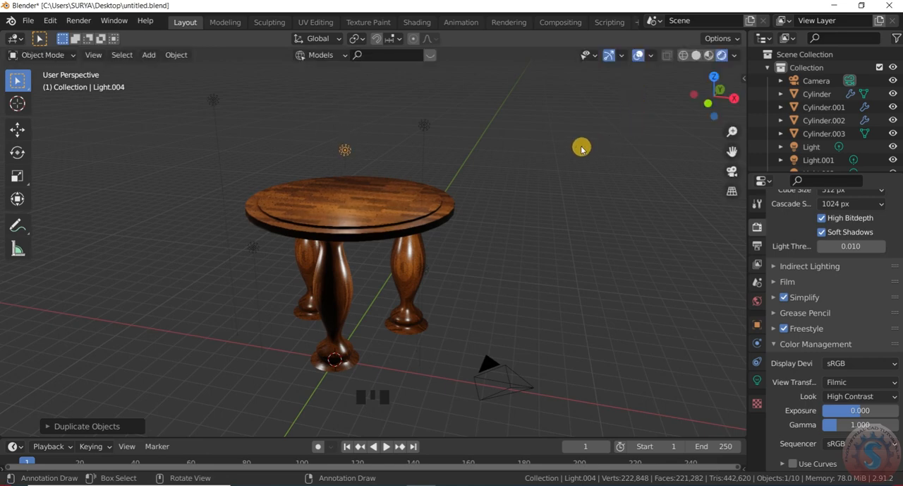
{"action": "scroll", "coordinate": [582, 148], "scroll_direction": "down", "scroll_amount": 2}
- Check the table's framing through the camera, and inspect the lighting in perspective view
{"action": "key", "text": "KP_0"}
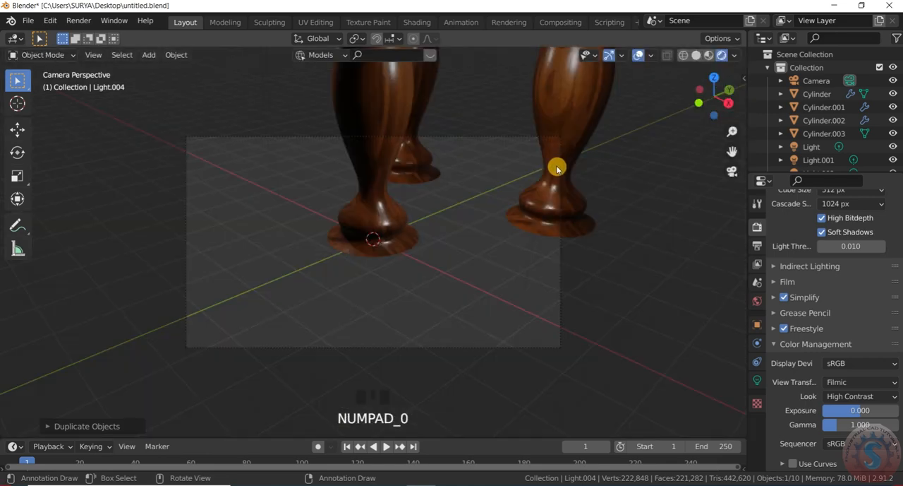
{"action": "scroll", "coordinate": [389, 271], "scroll_direction": "down", "scroll_amount": 11}
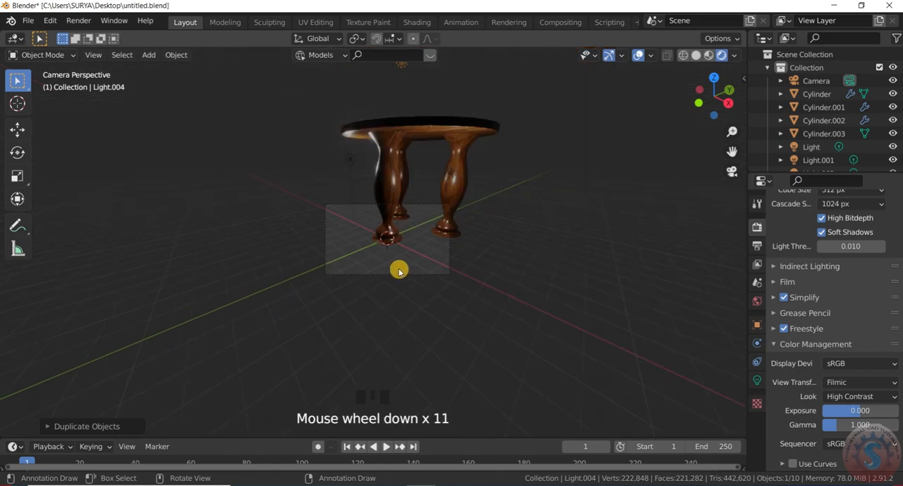
{"action": "key", "text": "KP_0"}
{"action": "scroll", "coordinate": [434, 284], "scroll_direction": "down", "scroll_amount": 3}
{"action": "scroll", "coordinate": [428, 254], "scroll_direction": "up", "scroll_amount": 3}
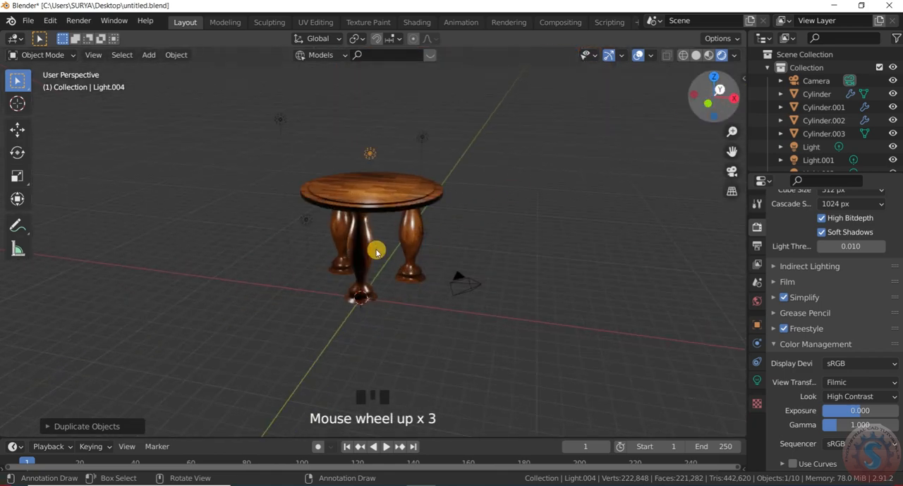
{"action": "scroll", "coordinate": [378, 242], "scroll_direction": "up", "scroll_amount": 2}
{"action": "scroll", "coordinate": [624, 147], "scroll_direction": "down", "scroll_amount": 2}
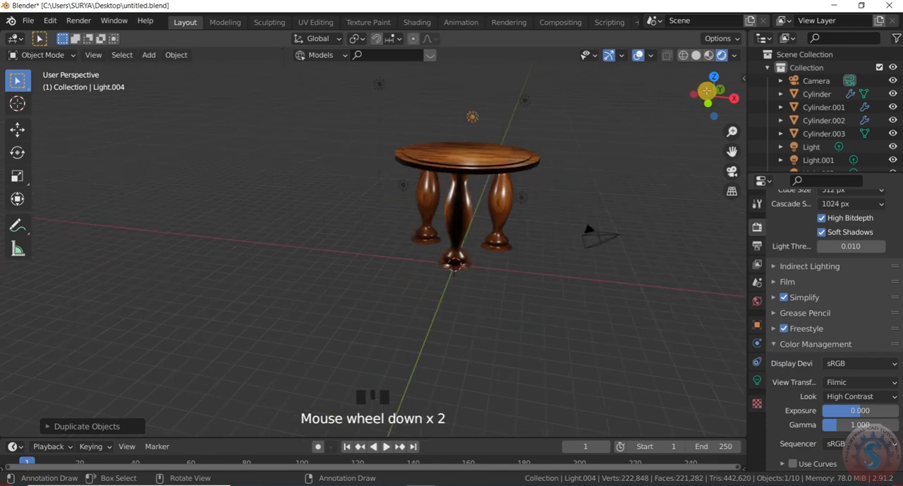
{"action": "left_click_drag", "start_coordinate": [708, 103], "coordinate": [712, 103]}
{"action": "scroll", "coordinate": [707, 99], "scroll_direction": "up", "scroll_amount": 2}
{"action": "scroll", "coordinate": [708, 100], "scroll_direction": "down", "scroll_amount": 2}
{"action": "scroll", "coordinate": [507, 204], "scroll_direction": "up", "scroll_amount": 2}
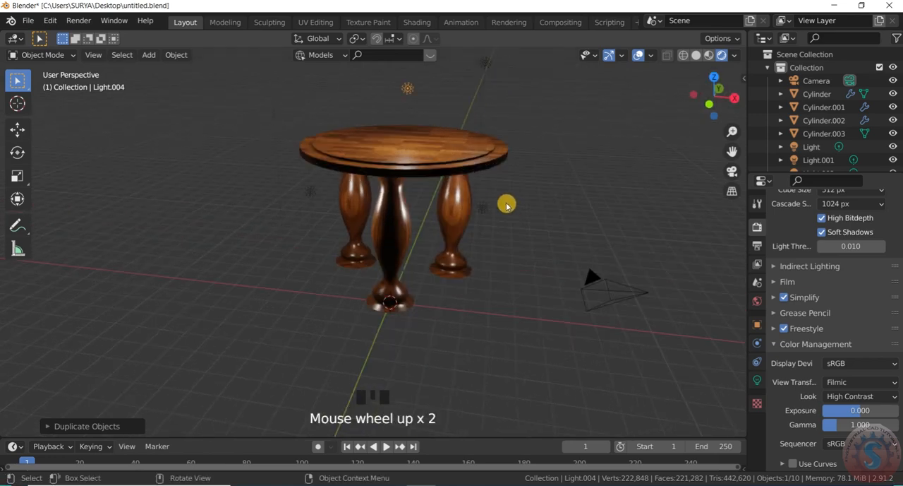
- Duplicate the light beside the positive X leg and place the copy next to the front leg's base on the negative X side
{"action": "left_click", "coordinate": [513, 235]}
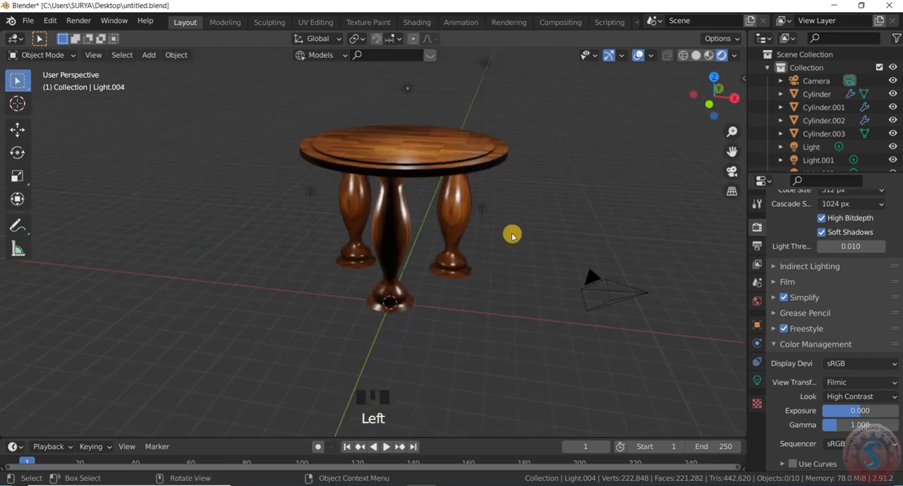
{"action": "left_click_drag", "start_coordinate": [492, 221], "coordinate": [483, 211]}
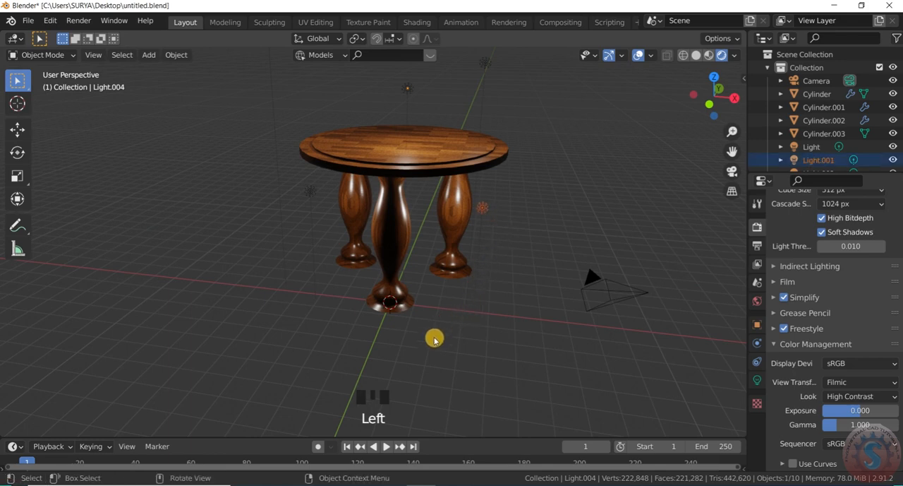
{"action": "key", "text": "shift+d"}
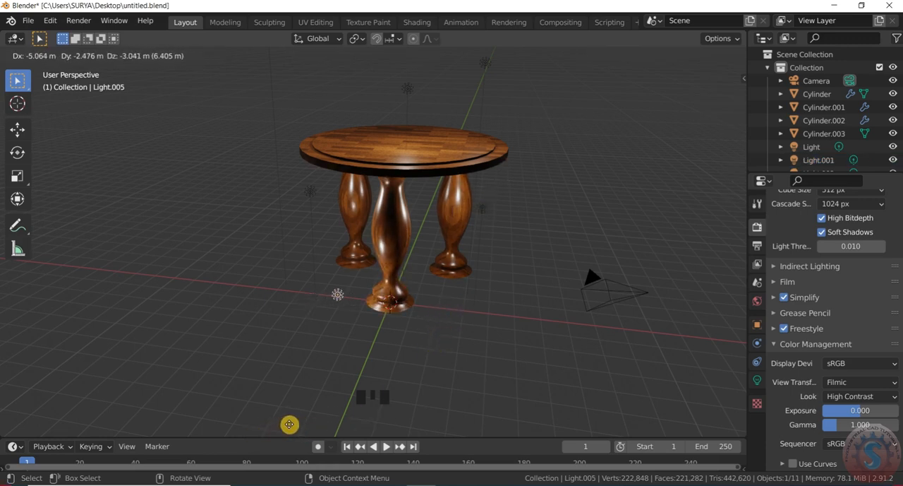
{"action": "left_click", "coordinate": [302, 436]}
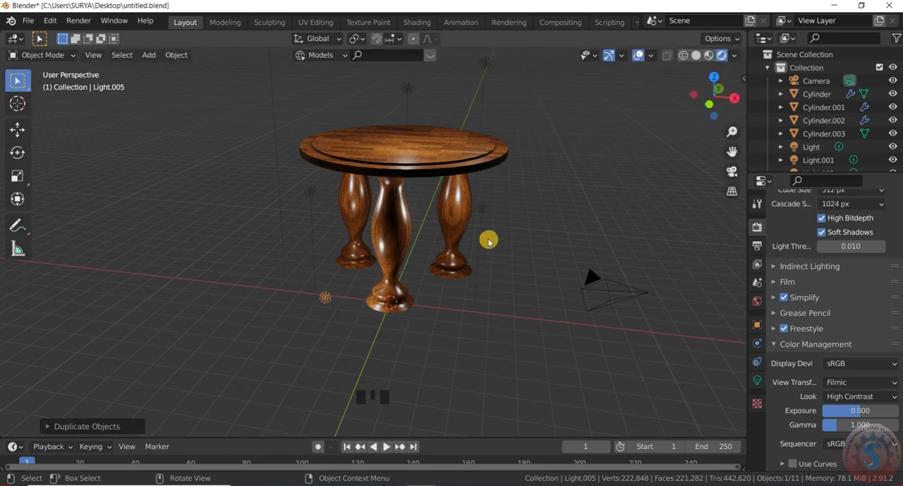
- Inspect the rendered lighting on the tabletop and legs from several angles around the table
{"action": "scroll", "coordinate": [486, 237], "scroll_direction": "down", "scroll_amount": 5}
{"action": "scroll", "coordinate": [486, 238], "scroll_direction": "up", "scroll_amount": 2}
{"action": "left_click_drag", "start_coordinate": [735, 104], "coordinate": [748, 103]}
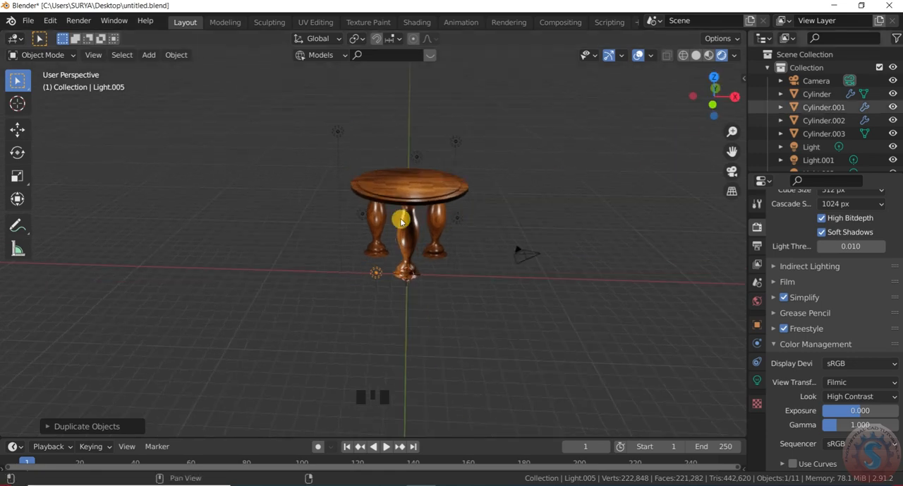
{"action": "scroll", "coordinate": [430, 210], "scroll_direction": "up", "scroll_amount": 5}
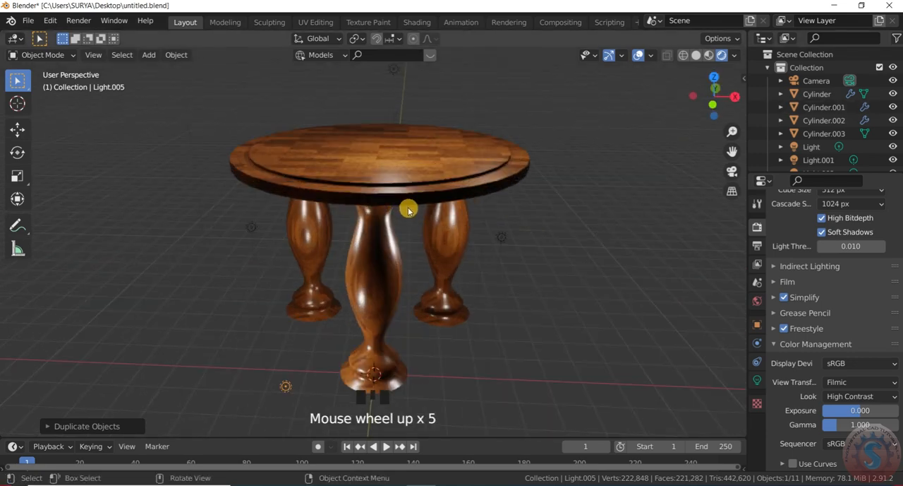
{"action": "scroll", "coordinate": [406, 213], "scroll_direction": "down", "scroll_amount": 3}
{"action": "scroll", "coordinate": [401, 218], "scroll_direction": "up", "scroll_amount": 1}
{"action": "left_click_drag", "start_coordinate": [717, 95], "coordinate": [742, 69]}
{"action": "left_click_drag", "start_coordinate": [568, 103], "coordinate": [590, 156]}
{"action": "scroll", "coordinate": [482, 184], "scroll_direction": "down", "scroll_amount": 5}
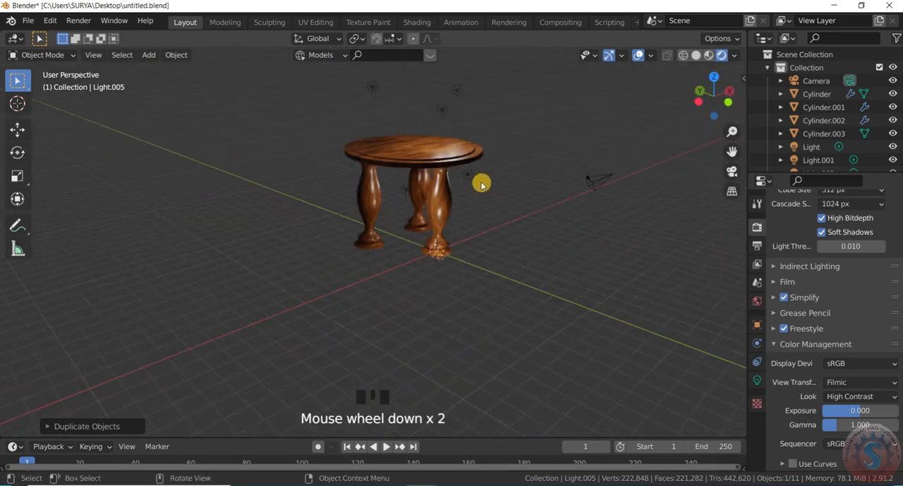
{"action": "scroll", "coordinate": [478, 158], "scroll_direction": "up", "scroll_amount": 6}
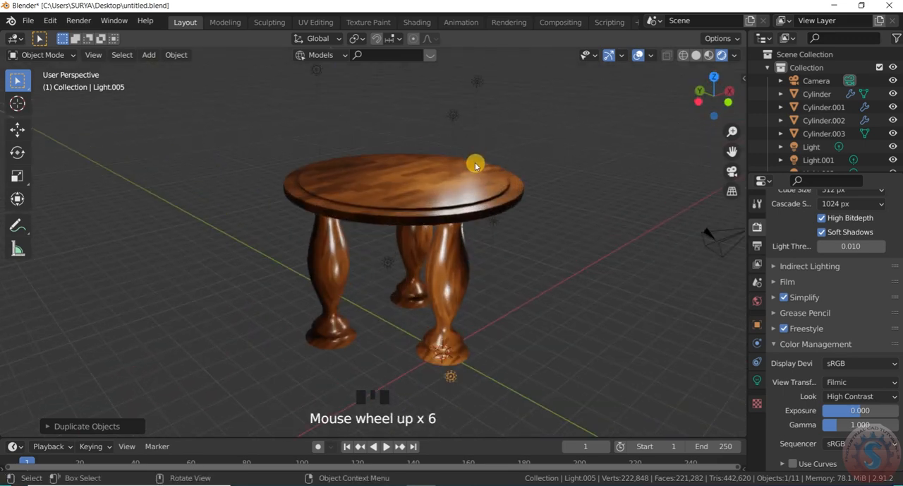
{"action": "scroll", "coordinate": [472, 177], "scroll_direction": "down", "scroll_amount": 1}
{"action": "scroll", "coordinate": [471, 187], "scroll_direction": "up", "scroll_amount": 1}
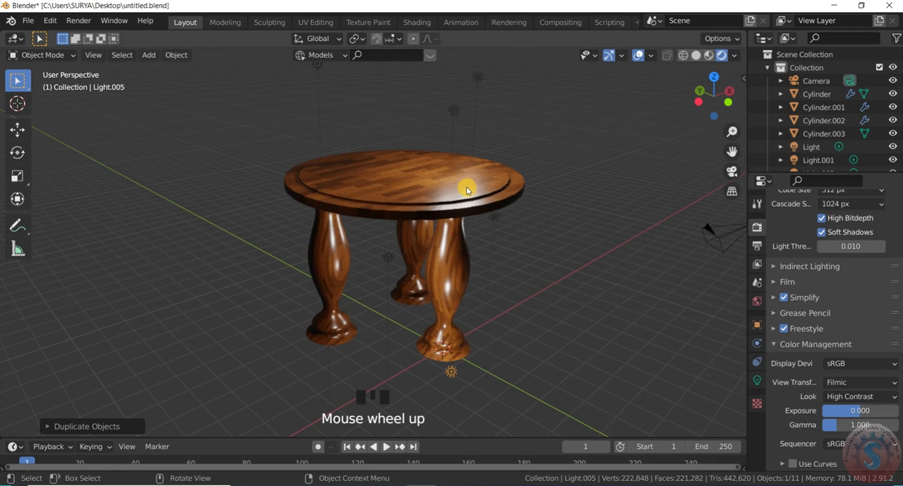
{"action": "scroll", "coordinate": [467, 191], "scroll_direction": "up", "scroll_amount": 1}
- In a wireframe top view, shift the tabletop slightly toward negative X and positive Y over the three legs
{"action": "key", "text": "KP_7"}
{"action": "scroll", "coordinate": [409, 245], "scroll_direction": "down", "scroll_amount": 4}
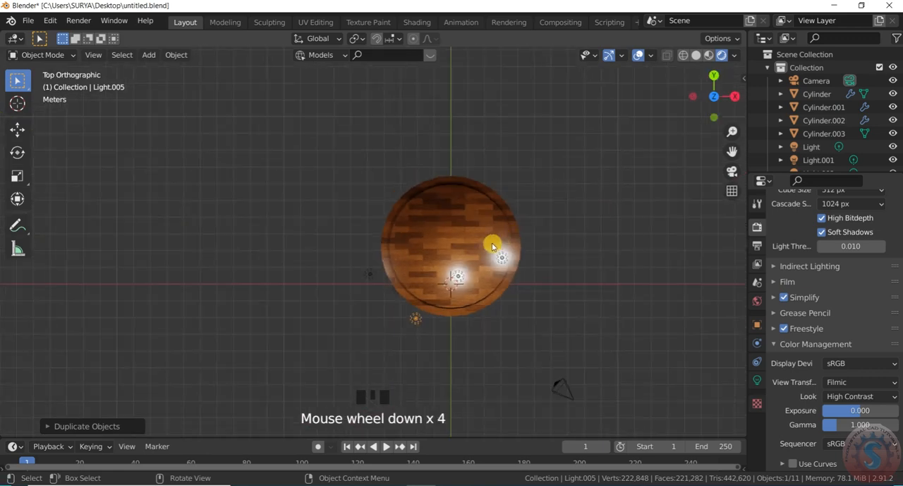
{"action": "key", "text": "z"}
{"action": "left_click", "coordinate": [434, 241]}
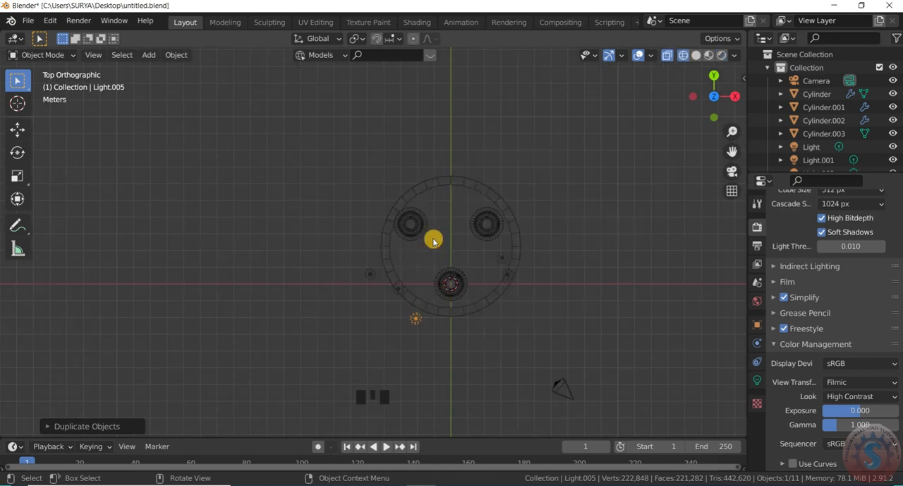
{"action": "scroll", "coordinate": [468, 272], "scroll_direction": "down", "scroll_amount": 2}
{"action": "scroll", "coordinate": [498, 248], "scroll_direction": "up", "scroll_amount": 4}
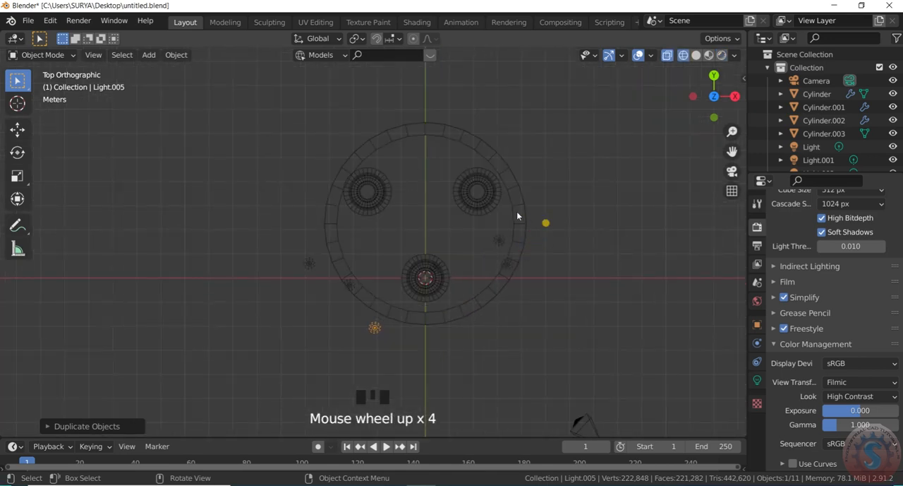
{"action": "left_click", "coordinate": [520, 213]}
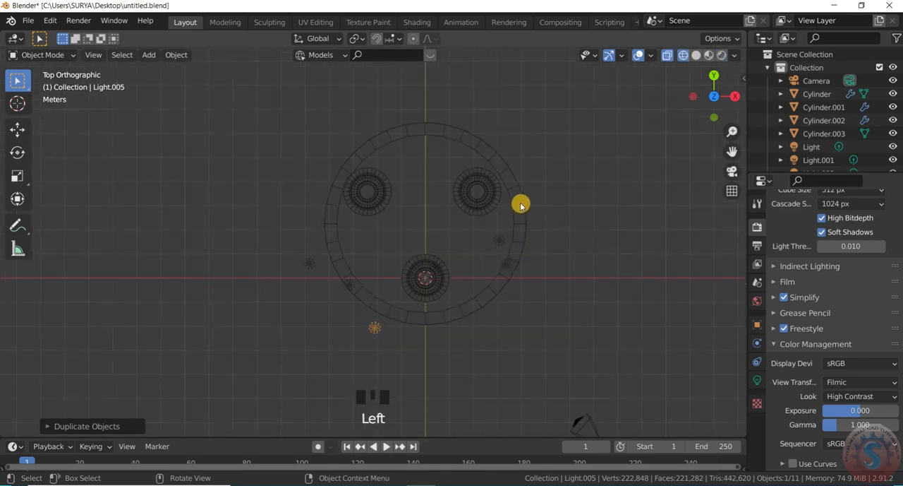
{"action": "left_click", "coordinate": [517, 217]}
{"action": "scroll", "coordinate": [528, 225], "scroll_direction": "down", "scroll_amount": 2}
{"action": "scroll", "coordinate": [524, 234], "scroll_direction": "up", "scroll_amount": 3}
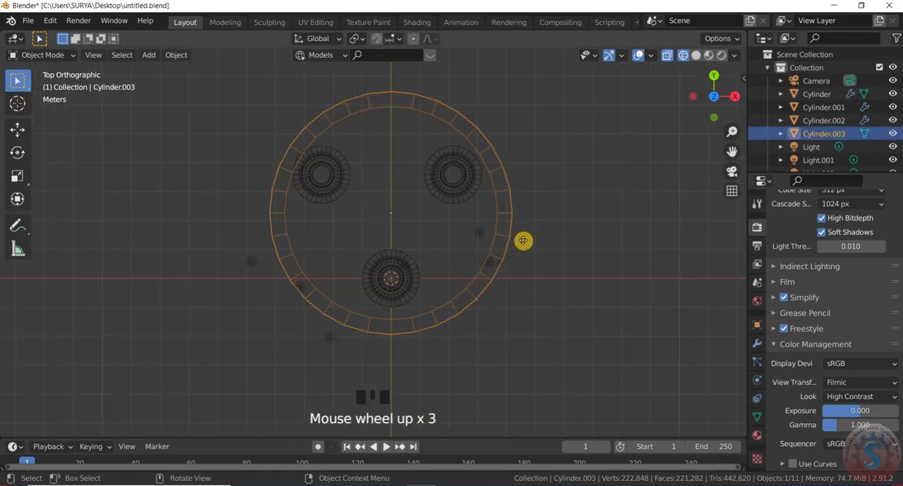
{"action": "key", "text": "g"}
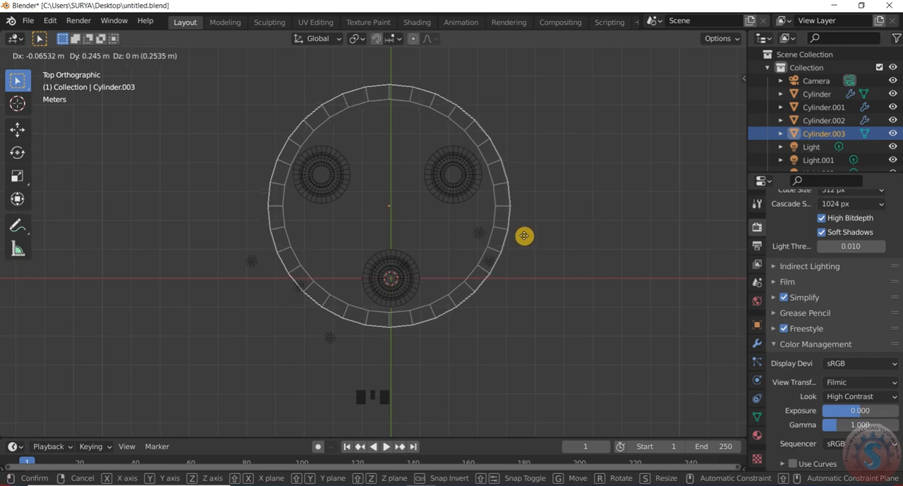
{"action": "left_click", "coordinate": [524, 237]}
- Return to a perspective view of the table and switch the viewport to Solid shading
{"action": "scroll", "coordinate": [536, 243], "scroll_direction": "down", "scroll_amount": 3}
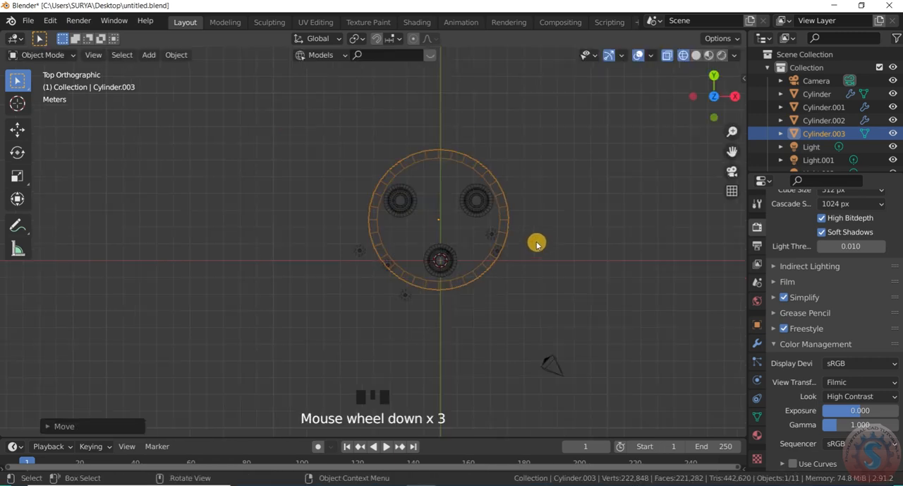
{"action": "scroll", "coordinate": [536, 243], "scroll_direction": "down", "scroll_amount": 2}
{"action": "left_click_drag", "start_coordinate": [713, 92], "coordinate": [565, 262]}
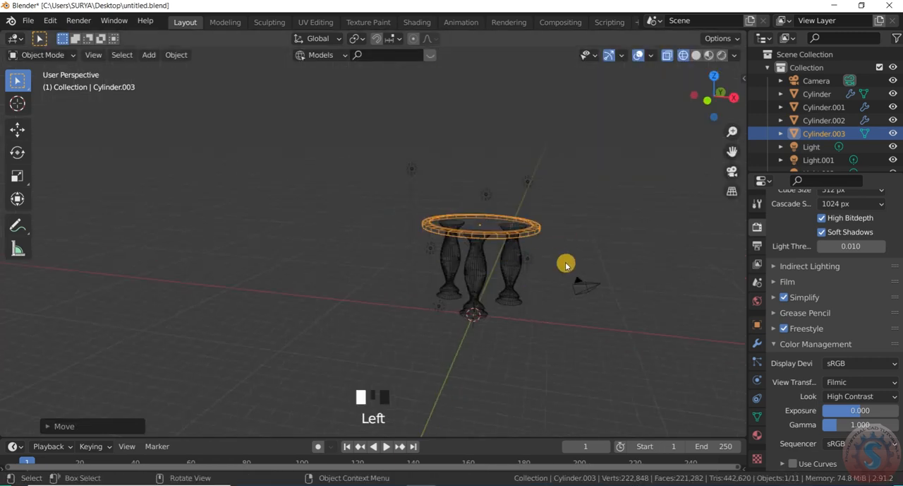
{"action": "scroll", "coordinate": [599, 275], "scroll_direction": "up", "scroll_amount": 1}
{"action": "key", "text": "z"}
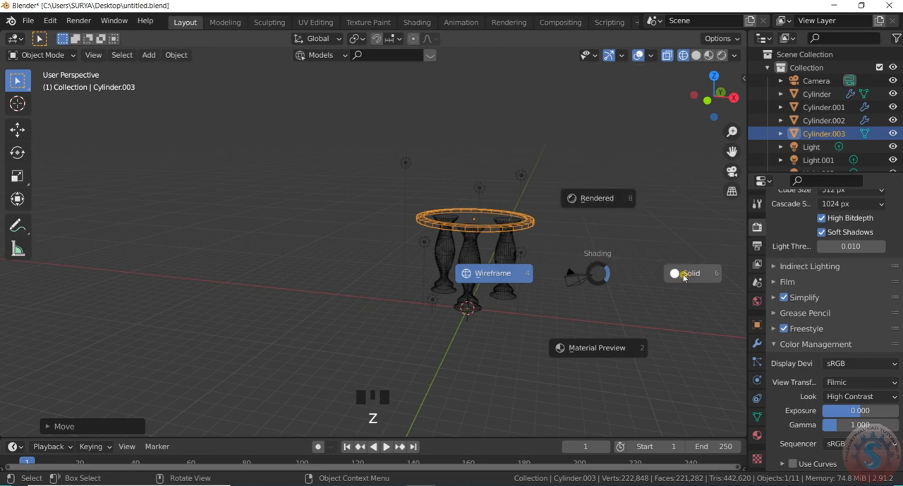
{"action": "left_click", "coordinate": [552, 297]}
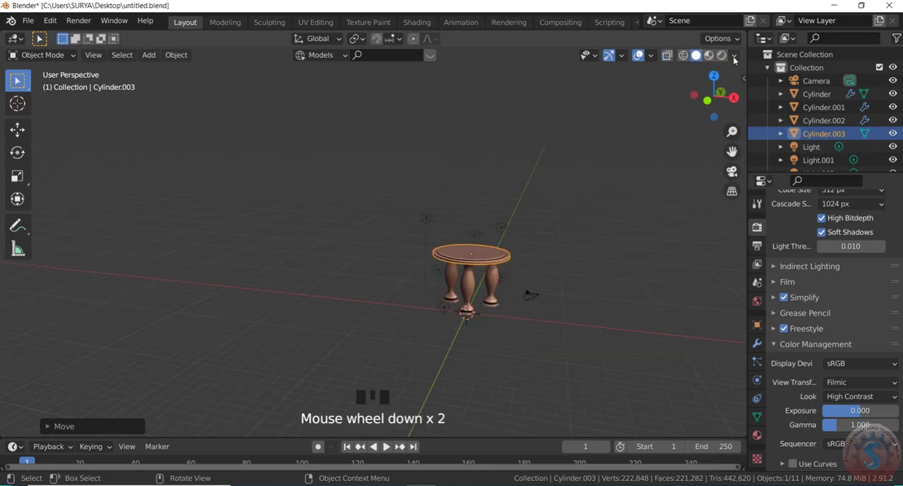
{"action": "left_click", "coordinate": [734, 56]}
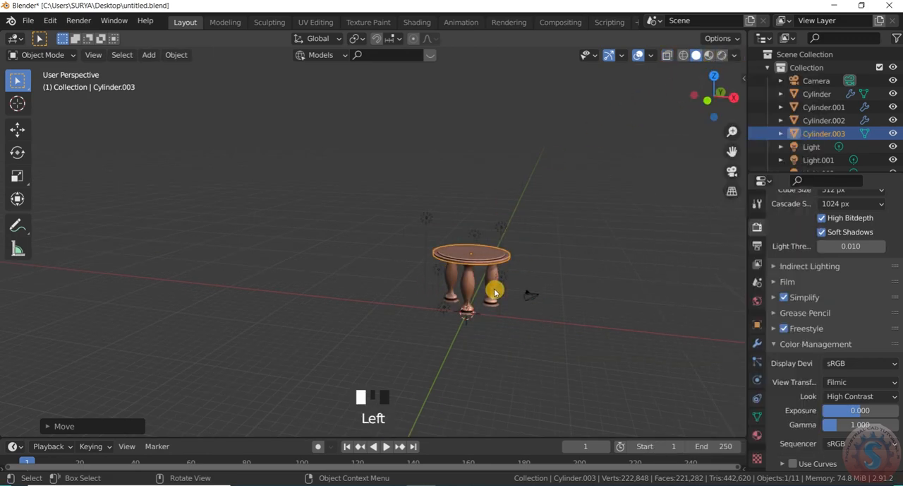
{"action": "scroll", "coordinate": [512, 288], "scroll_direction": "up", "scroll_amount": 2}
{"action": "scroll", "coordinate": [528, 245], "scroll_direction": "down", "scroll_amount": 5}
{"action": "key", "text": "z"}
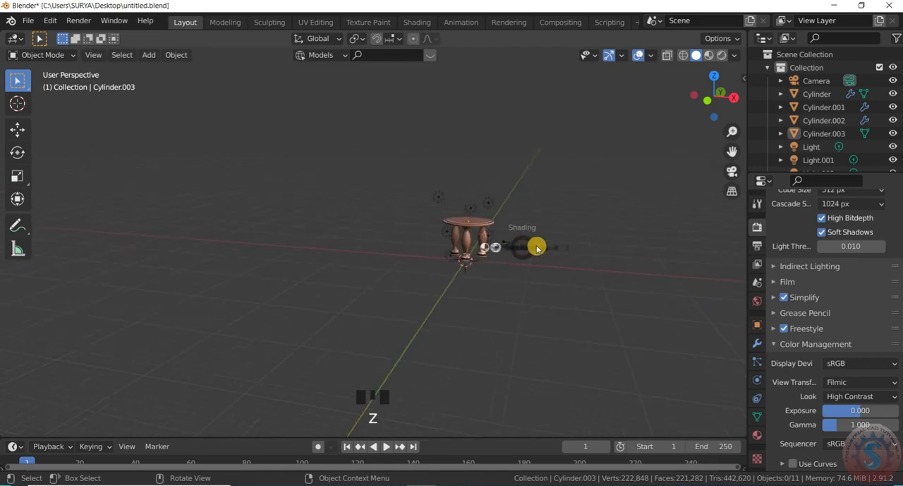
{"action": "left_click", "coordinate": [619, 170]}
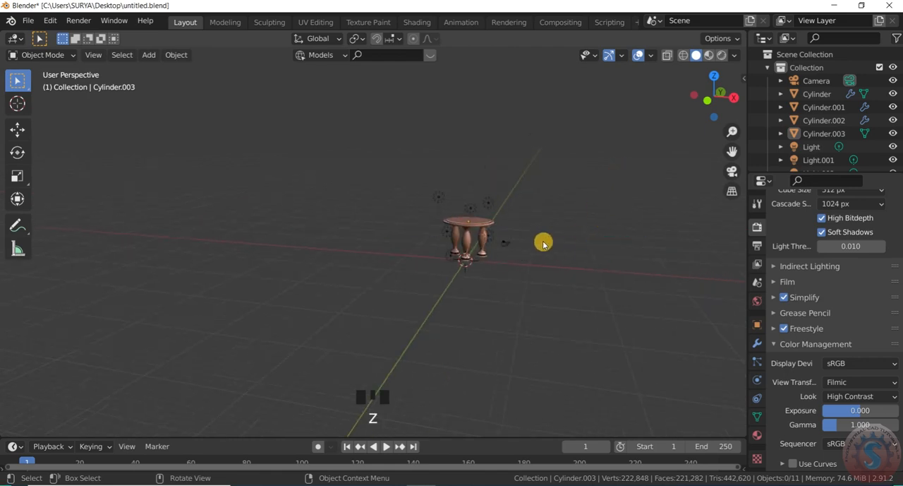
{"action": "scroll", "coordinate": [540, 242], "scroll_direction": "up", "scroll_amount": 5}
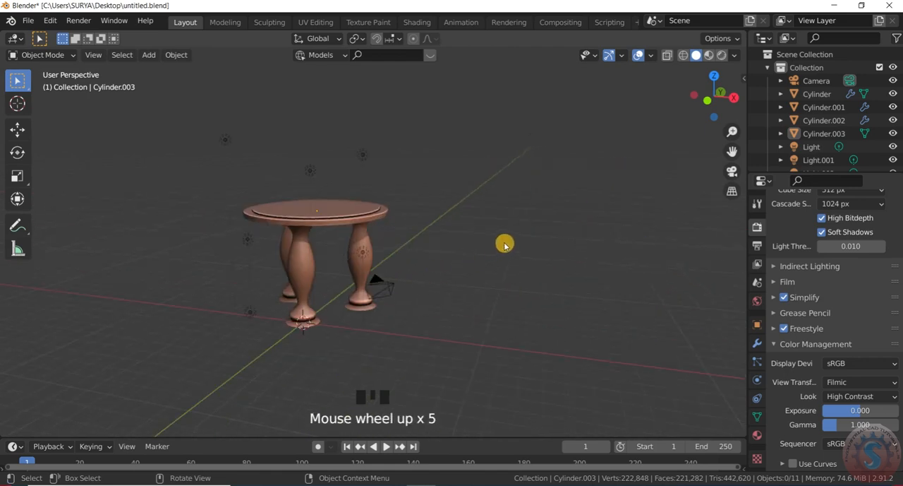
{"action": "key", "text": "z"}
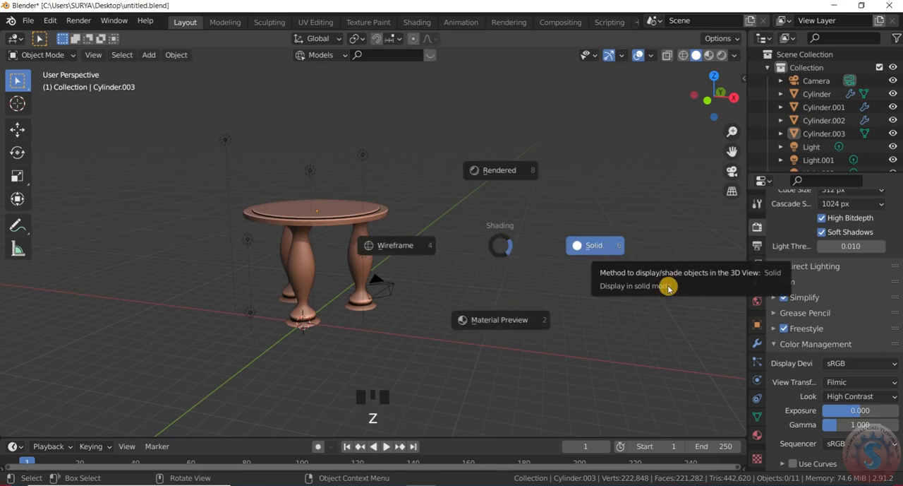
{"action": "left_click", "coordinate": [654, 315]}
{"action": "scroll", "coordinate": [612, 244], "scroll_direction": "down", "scroll_amount": 3}
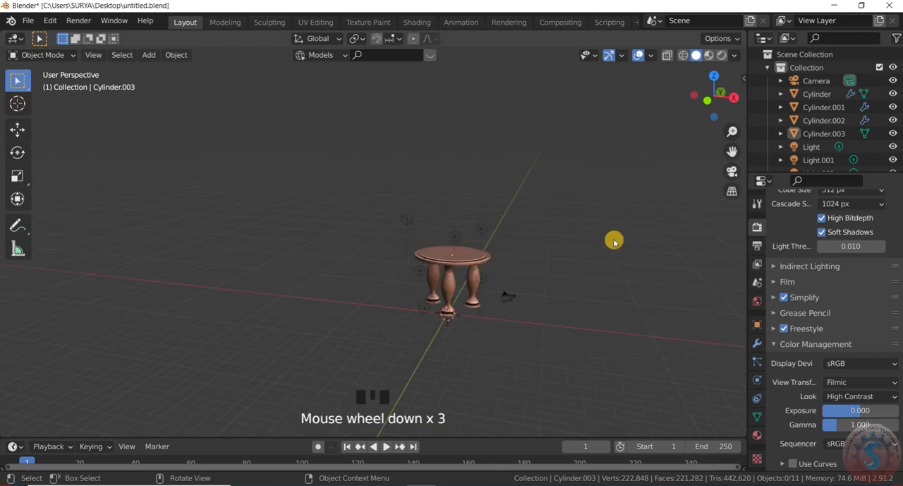
- Switch the viewport to Wireframe shading and back to Solid
{"action": "key", "text": "z"}
{"action": "left_click", "coordinate": [544, 231]}
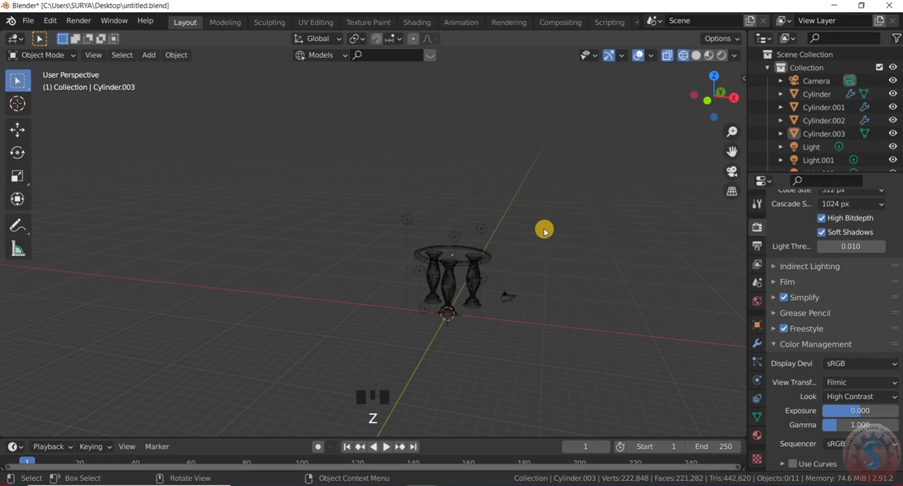
{"action": "key", "text": "z"}
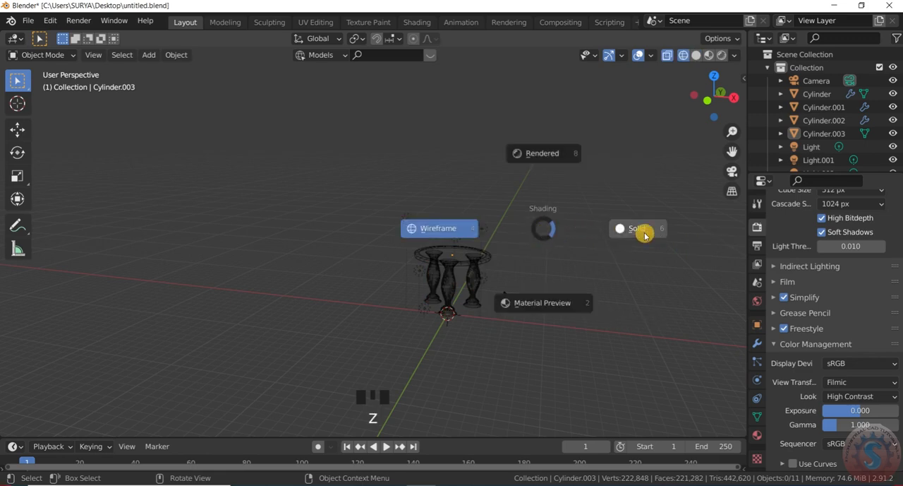
{"action": "left_click", "coordinate": [636, 234]}
{"action": "scroll", "coordinate": [499, 274], "scroll_direction": "up", "scroll_amount": 6}
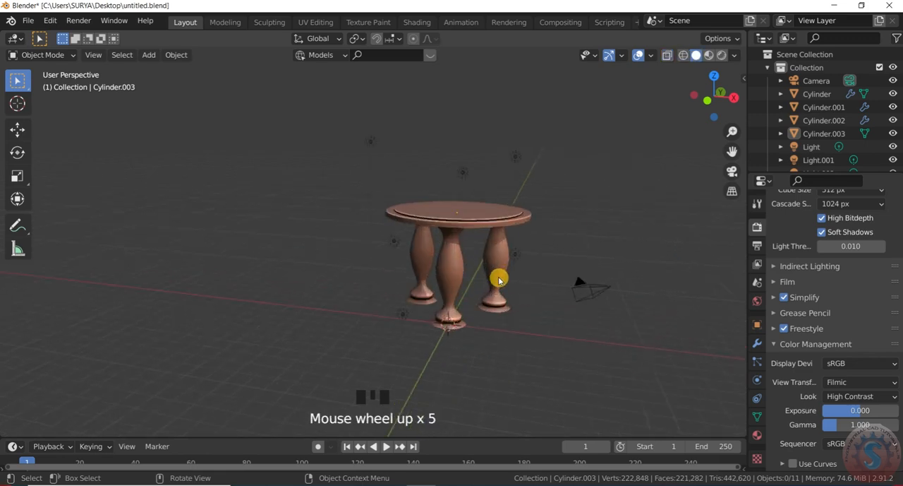
{"action": "key", "text": "ctrl+alt+space"}
{"action": "scroll", "coordinate": [557, 287], "scroll_direction": "down", "scroll_amount": 3}
{"action": "scroll", "coordinate": [520, 270], "scroll_direction": "up", "scroll_amount": 4}
{"action": "scroll", "coordinate": [458, 263], "scroll_direction": "down", "scroll_amount": 3}
{"action": "scroll", "coordinate": [456, 262], "scroll_direction": "up", "scroll_amount": 2}
{"action": "key", "text": "ctrl+alt+space"}
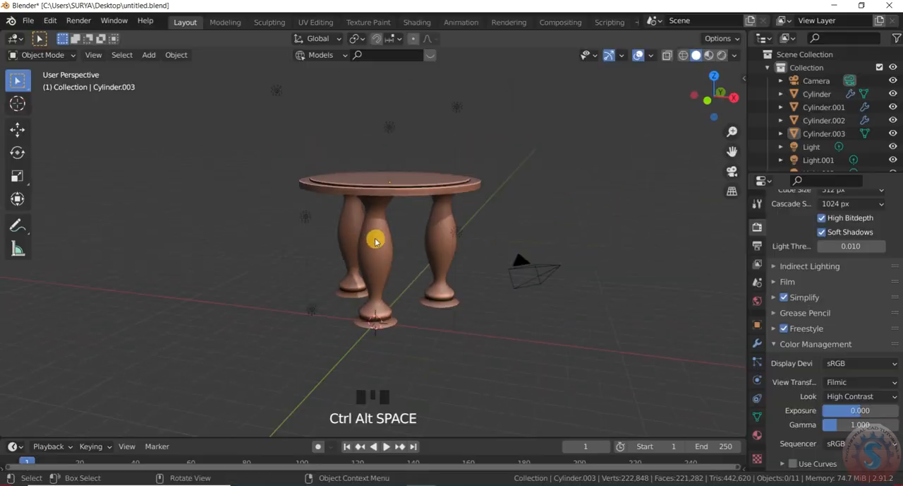
{"action": "scroll", "coordinate": [387, 256], "scroll_direction": "down", "scroll_amount": 1}
{"action": "left_click", "coordinate": [735, 58]}
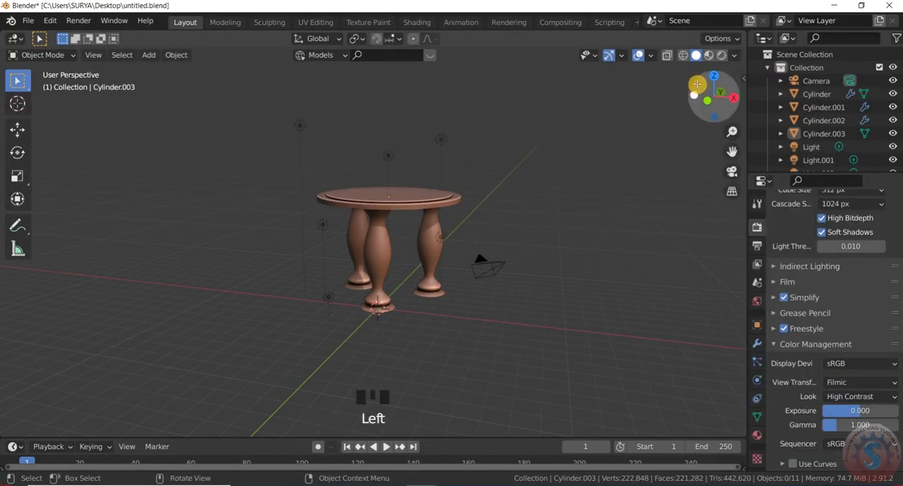
- Bring up the tabletop's material properties in place of the render settings
{"action": "left_click", "coordinate": [754, 430]}
{"action": "left_click", "coordinate": [757, 230]}
{"action": "left_click", "coordinate": [758, 432]}
{"action": "scroll", "coordinate": [569, 272], "scroll_direction": "down", "scroll_amount": 1}
{"action": "scroll", "coordinate": [476, 236], "scroll_direction": "up", "scroll_amount": 4}
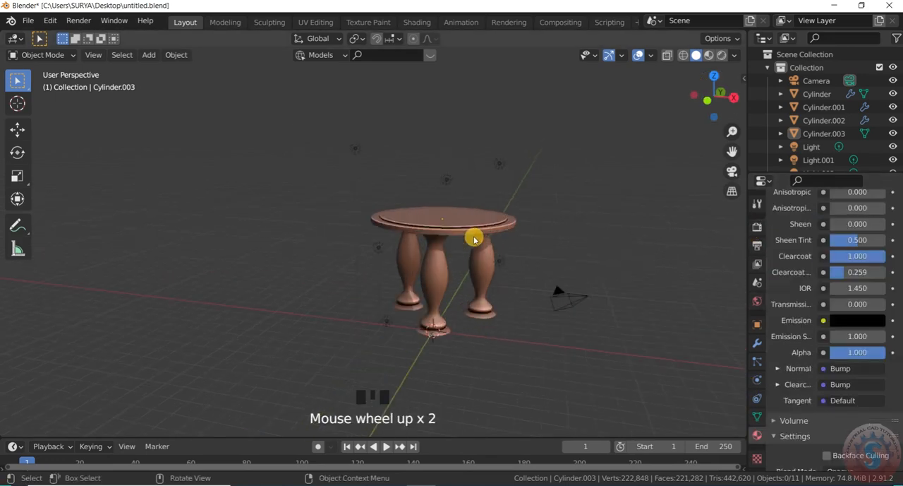
{"action": "scroll", "coordinate": [482, 244], "scroll_direction": "down", "scroll_amount": 2}
{"action": "left_click", "coordinate": [757, 226]}
{"action": "left_click", "coordinate": [757, 434]}
{"action": "scroll", "coordinate": [422, 266], "scroll_direction": "down", "scroll_amount": 1}
{"action": "scroll", "coordinate": [416, 255], "scroll_direction": "up", "scroll_amount": 5}
{"action": "scroll", "coordinate": [413, 248], "scroll_direction": "down", "scroll_amount": 2}
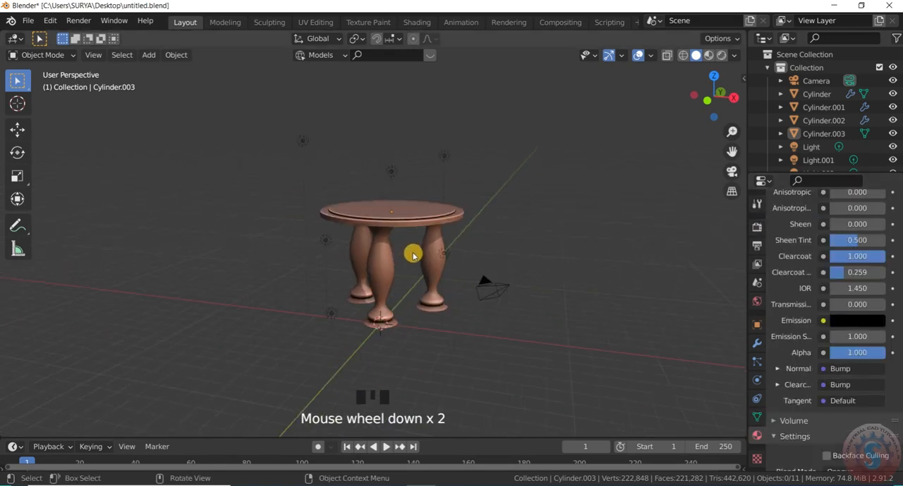
- Switch the viewport to Rendered shading to show the wood boards material and lighting on the table
{"action": "scroll", "coordinate": [413, 248], "scroll_direction": "up", "scroll_amount": 1}
{"action": "left_click", "coordinate": [735, 56]}
{"action": "left_click", "coordinate": [735, 56]}
{"action": "left_click", "coordinate": [735, 56]}
{"action": "left_click", "coordinate": [736, 56]}
{"action": "left_click", "coordinate": [720, 56]}
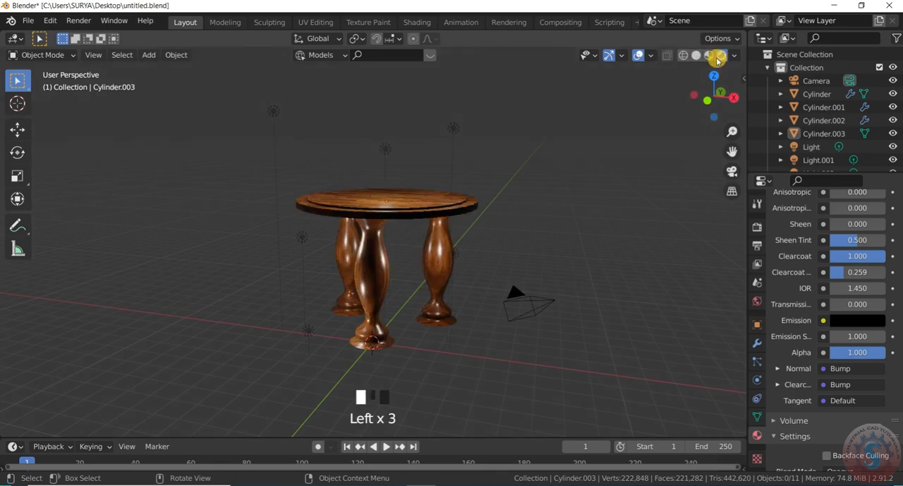
- Hide the viewport overlays so that only the rendered table is displayed, without grid, axes or light markers
{"action": "scroll", "coordinate": [414, 266], "scroll_direction": "down", "scroll_amount": 2}
{"action": "scroll", "coordinate": [447, 261], "scroll_direction": "up", "scroll_amount": 3}
{"action": "scroll", "coordinate": [501, 271], "scroll_direction": "down", "scroll_amount": 6}
{"action": "scroll", "coordinate": [502, 271], "scroll_direction": "up", "scroll_amount": 3}
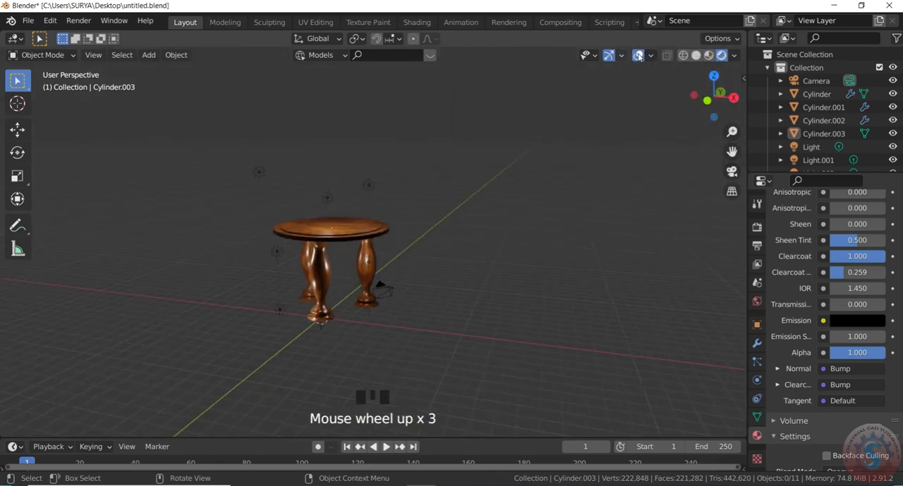
{"action": "left_click", "coordinate": [607, 58]}
{"action": "scroll", "coordinate": [305, 266], "scroll_direction": "up", "scroll_amount": 2}
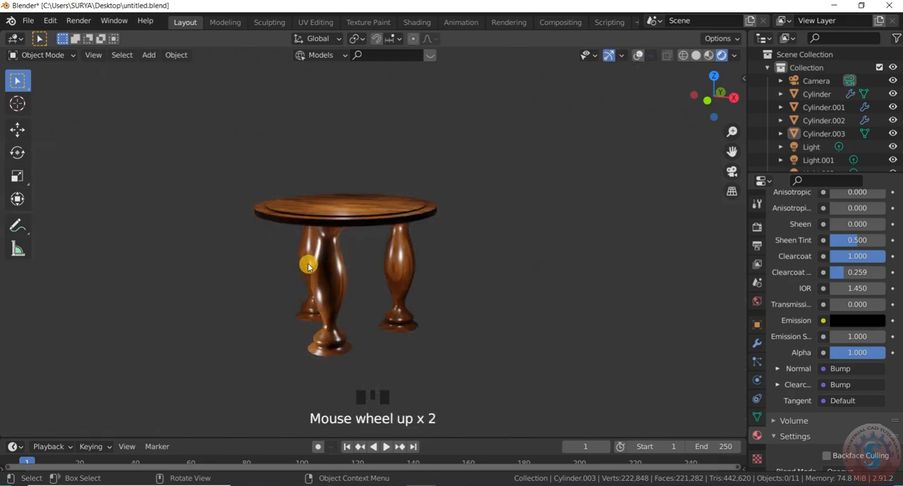
{"action": "scroll", "coordinate": [308, 281], "scroll_direction": "up", "scroll_amount": 1}
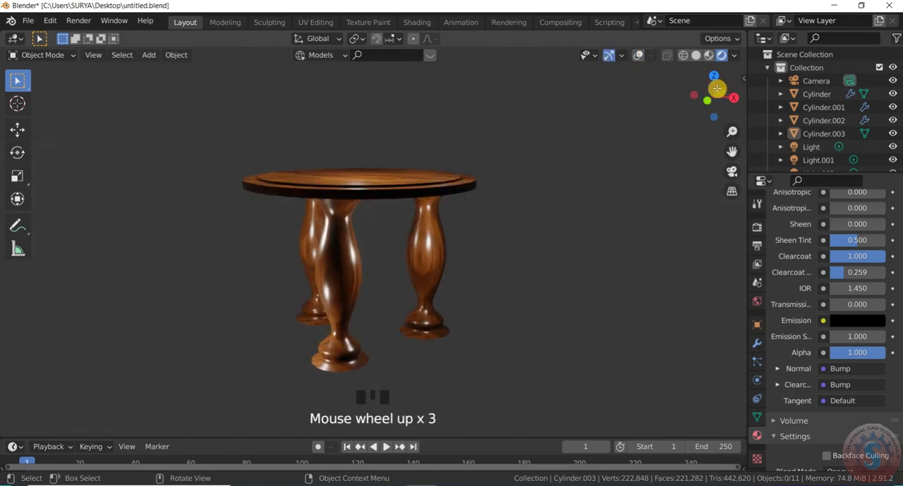
- Examine the rendered tabletop and legs from above, from the side and from around the table
{"action": "left_click_drag", "start_coordinate": [720, 88], "coordinate": [606, 221]}
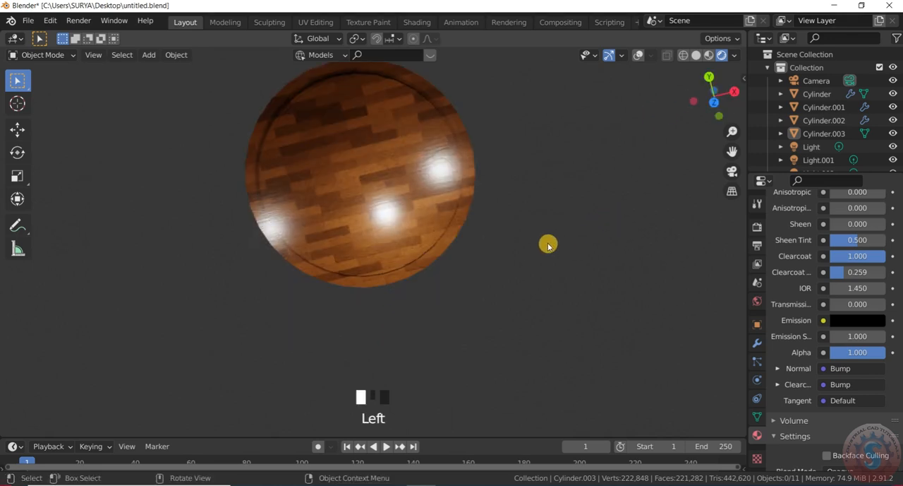
{"action": "scroll", "coordinate": [717, 105], "scroll_direction": "down", "scroll_amount": 2}
{"action": "left_click_drag", "start_coordinate": [722, 91], "coordinate": [566, 226]}
{"action": "scroll", "coordinate": [710, 101], "scroll_direction": "up", "scroll_amount": 1}
{"action": "left_click_drag", "start_coordinate": [713, 99], "coordinate": [635, 189]}
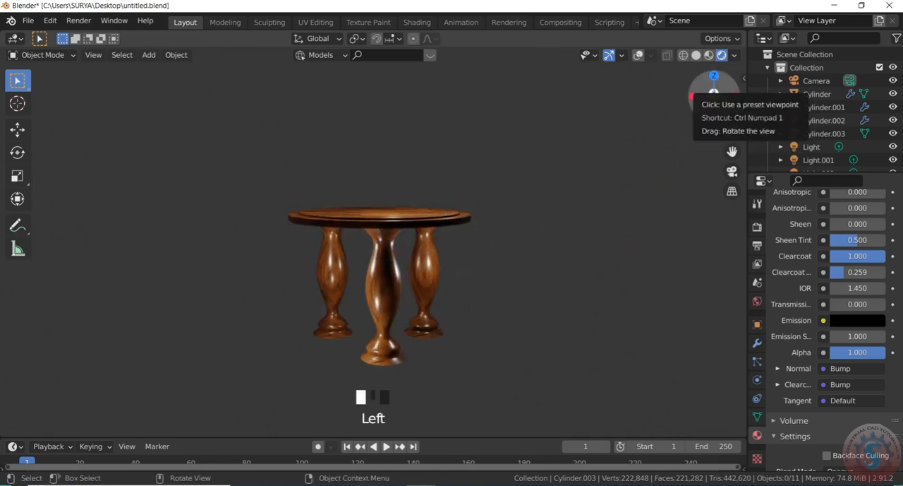
{"action": "left_click_drag", "start_coordinate": [714, 96], "coordinate": [545, 252]}
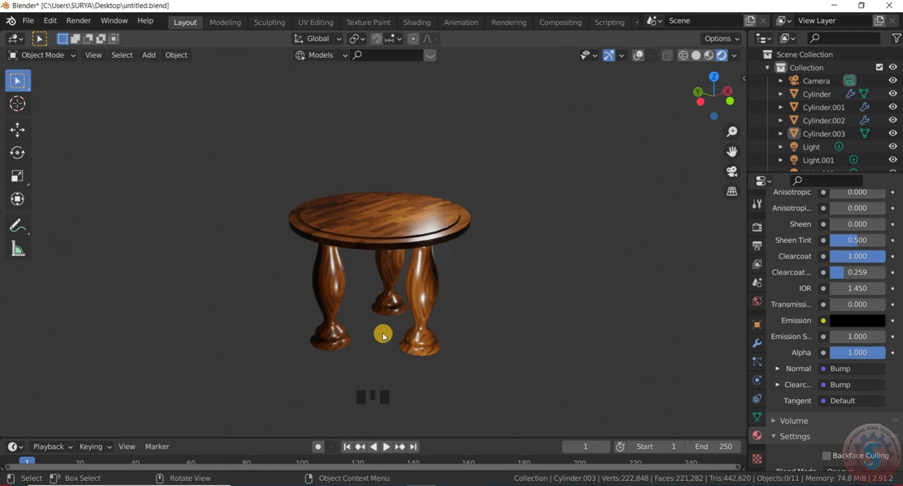
- Hide the viewport gizmos for a clean close-up of the rendered table
{"action": "scroll", "coordinate": [398, 329], "scroll_direction": "up", "scroll_amount": 2}
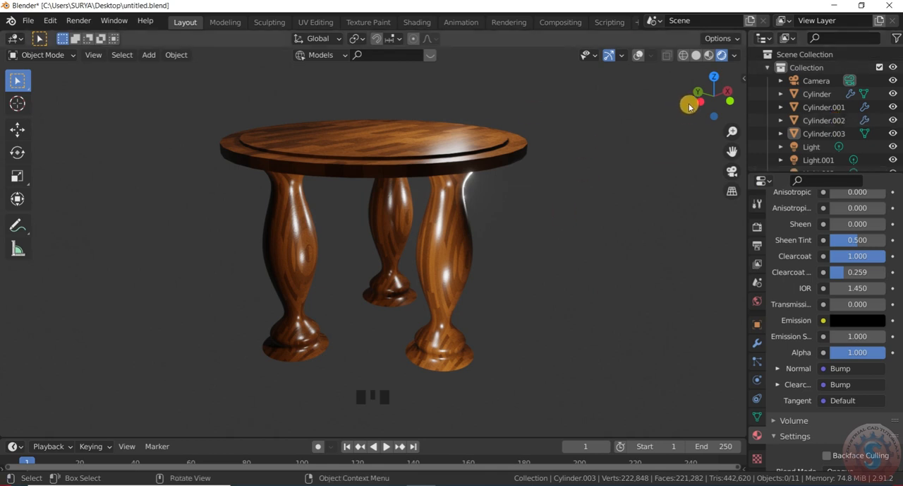
{"action": "left_click", "coordinate": [609, 59]}
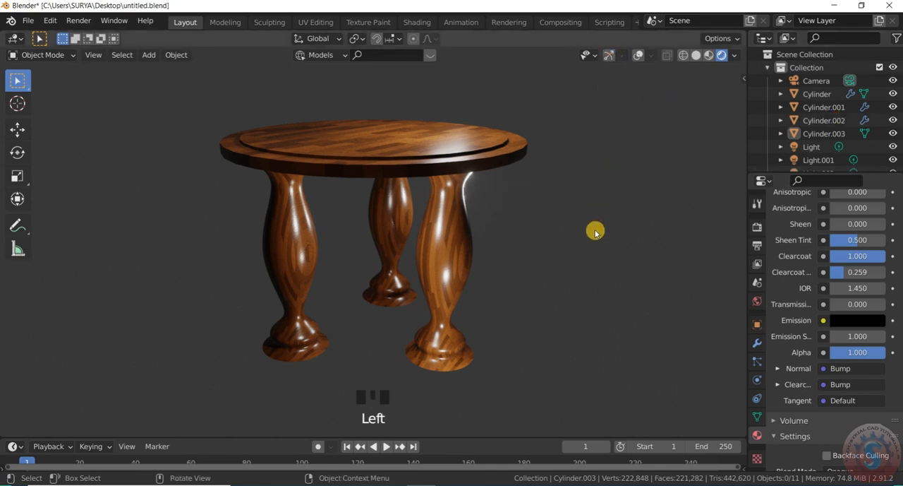
{"action": "key", "text": "XF86AudioLowerVolume"}
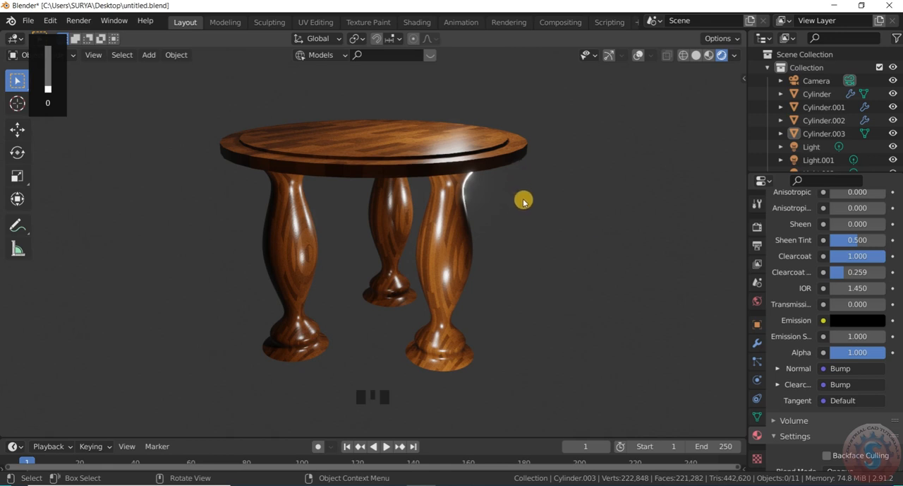
{"action": "key", "text": "XF86AudioMute"}
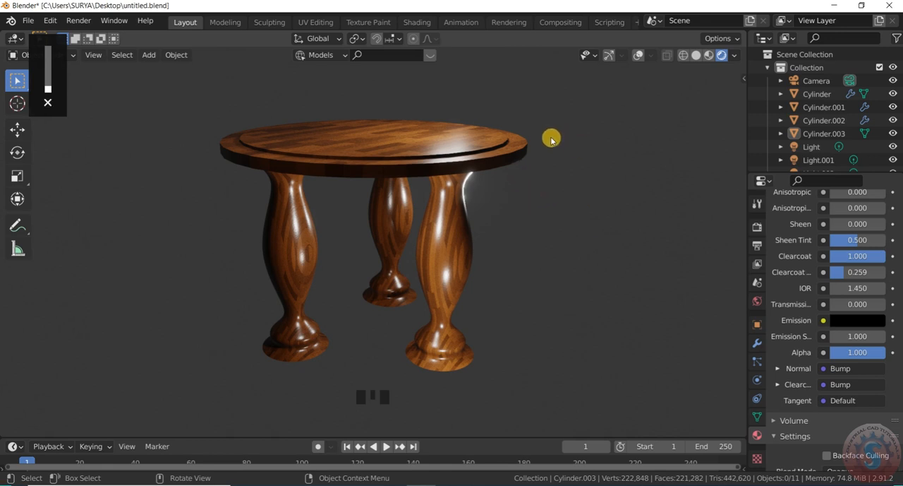